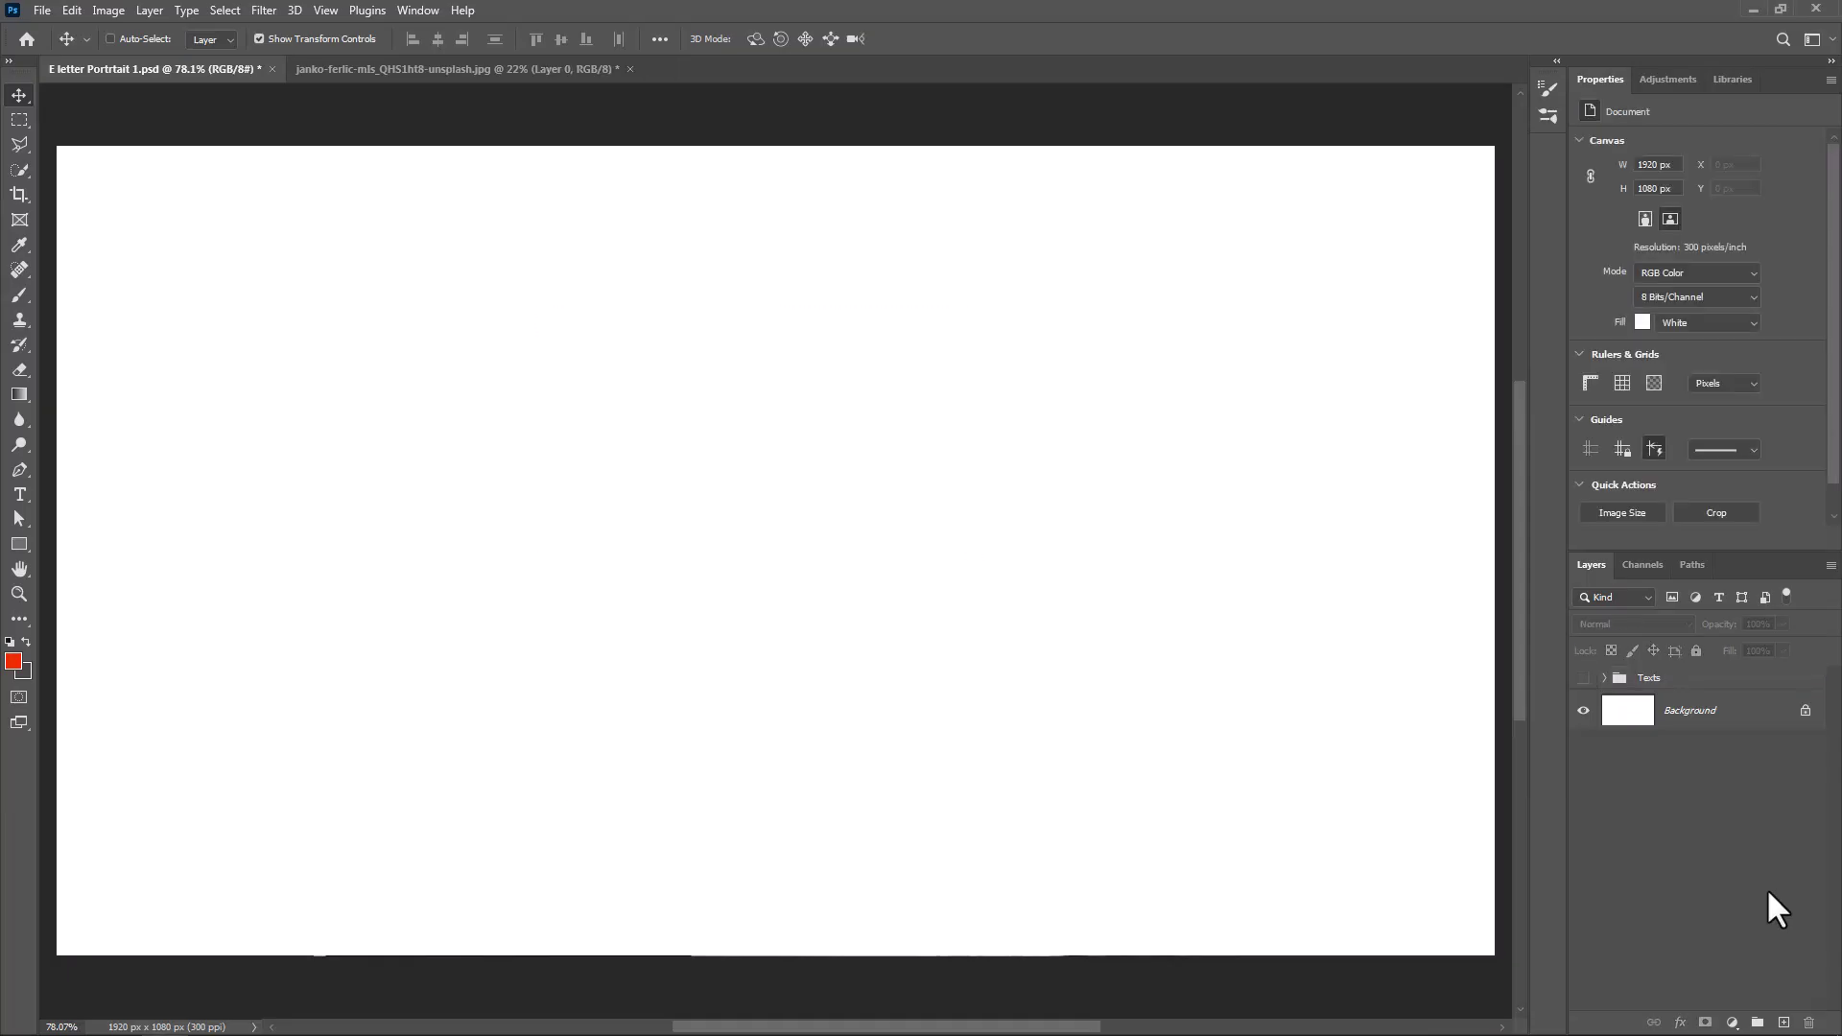
Step: Add a Gradient Fill layer with a white left stop and a grey #b7b7b7 right stop
click(1732, 1022)
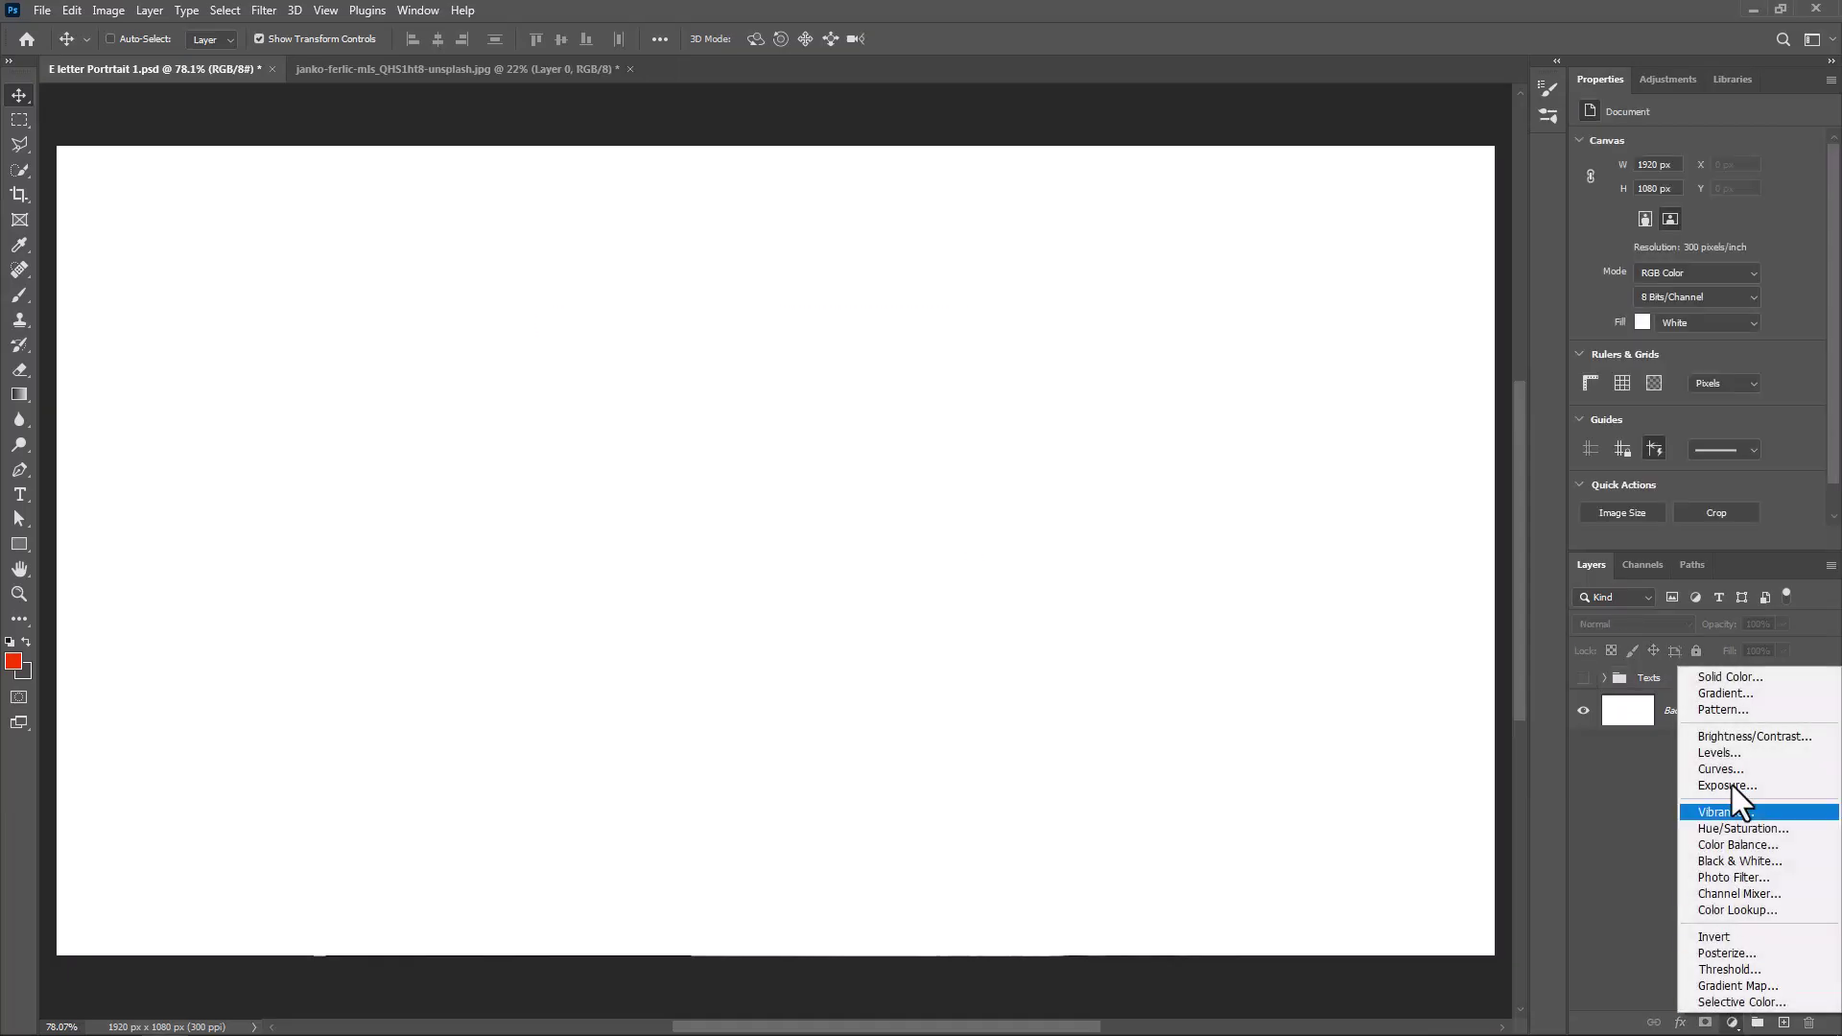
click(1733, 694)
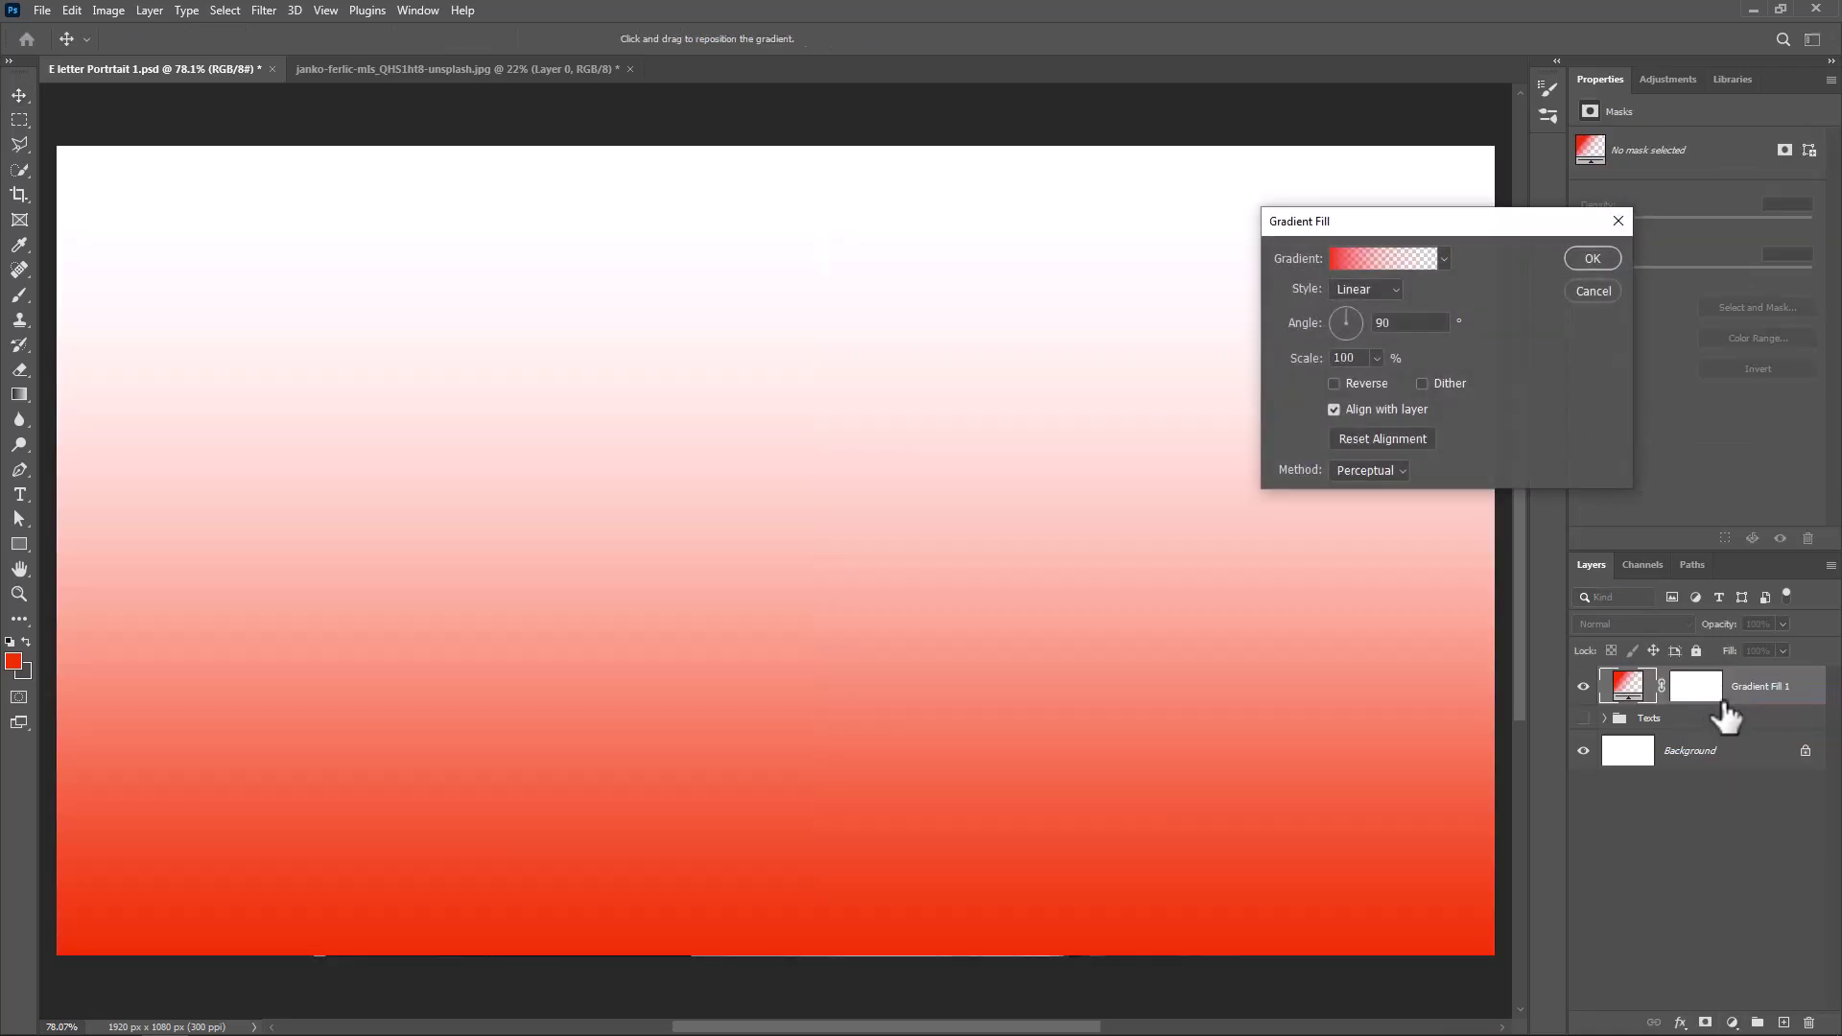
click(1439, 257)
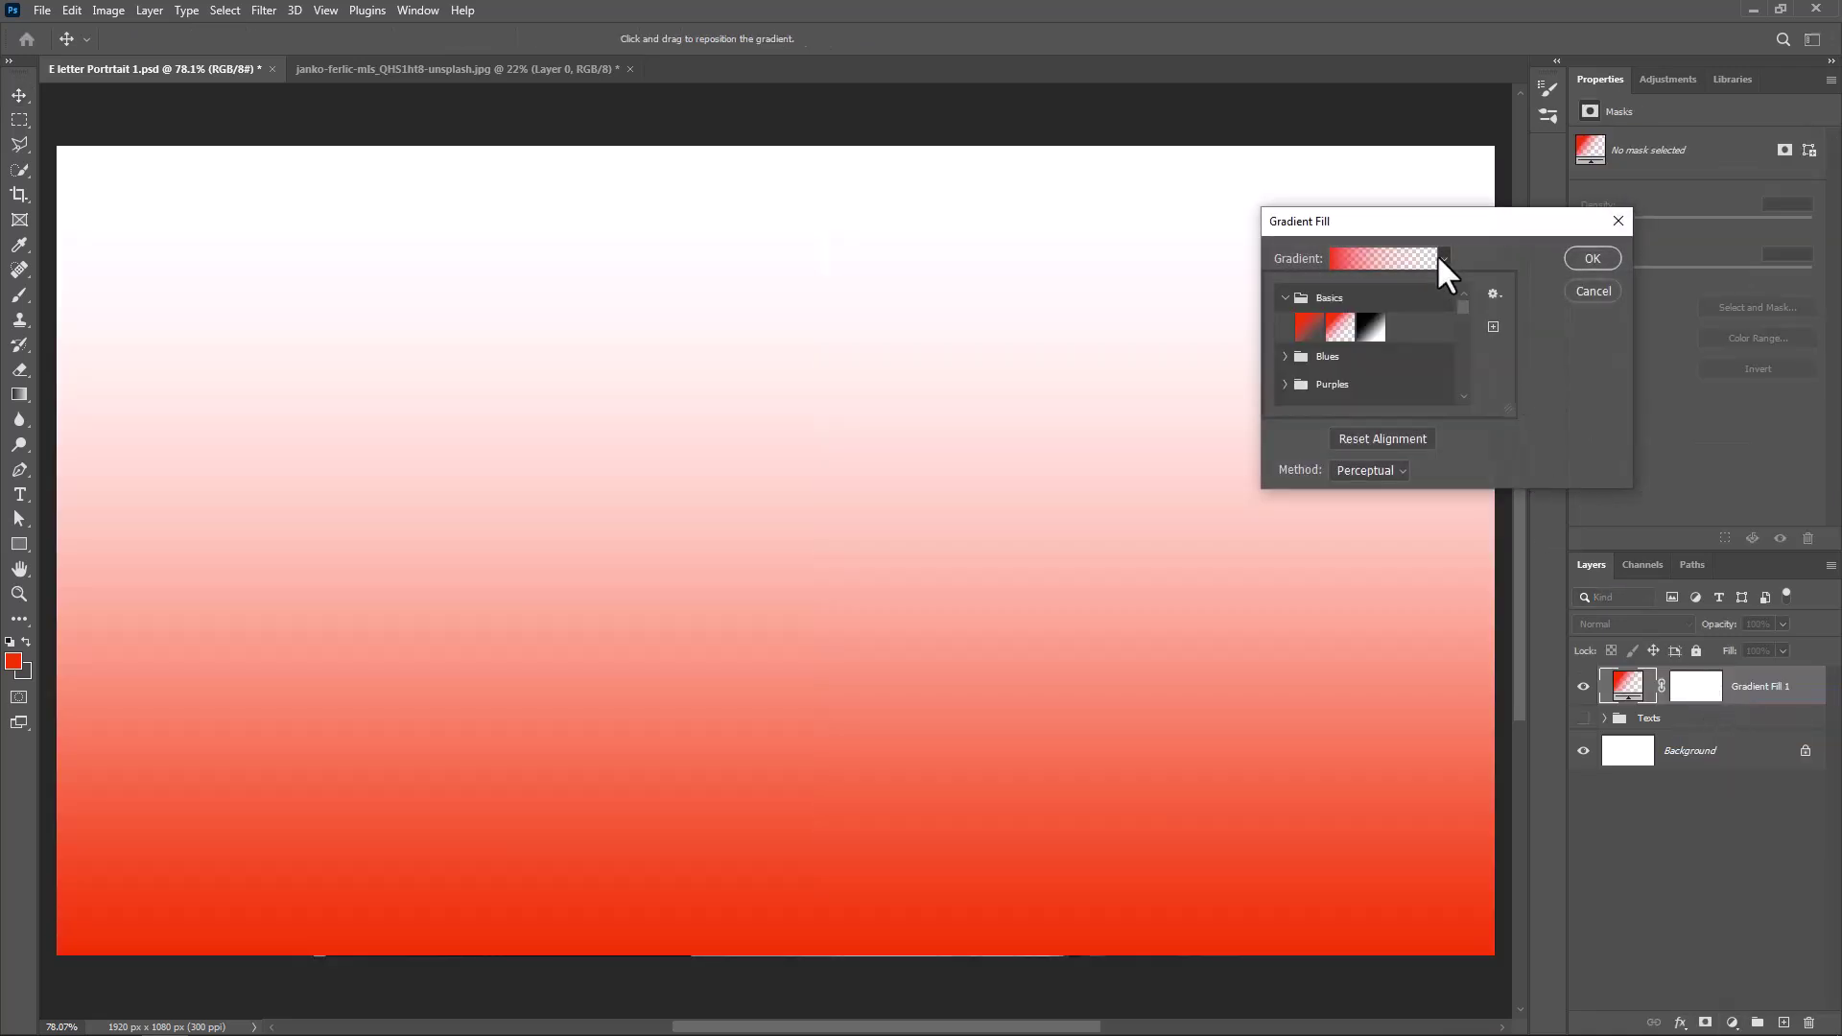
click(1307, 326)
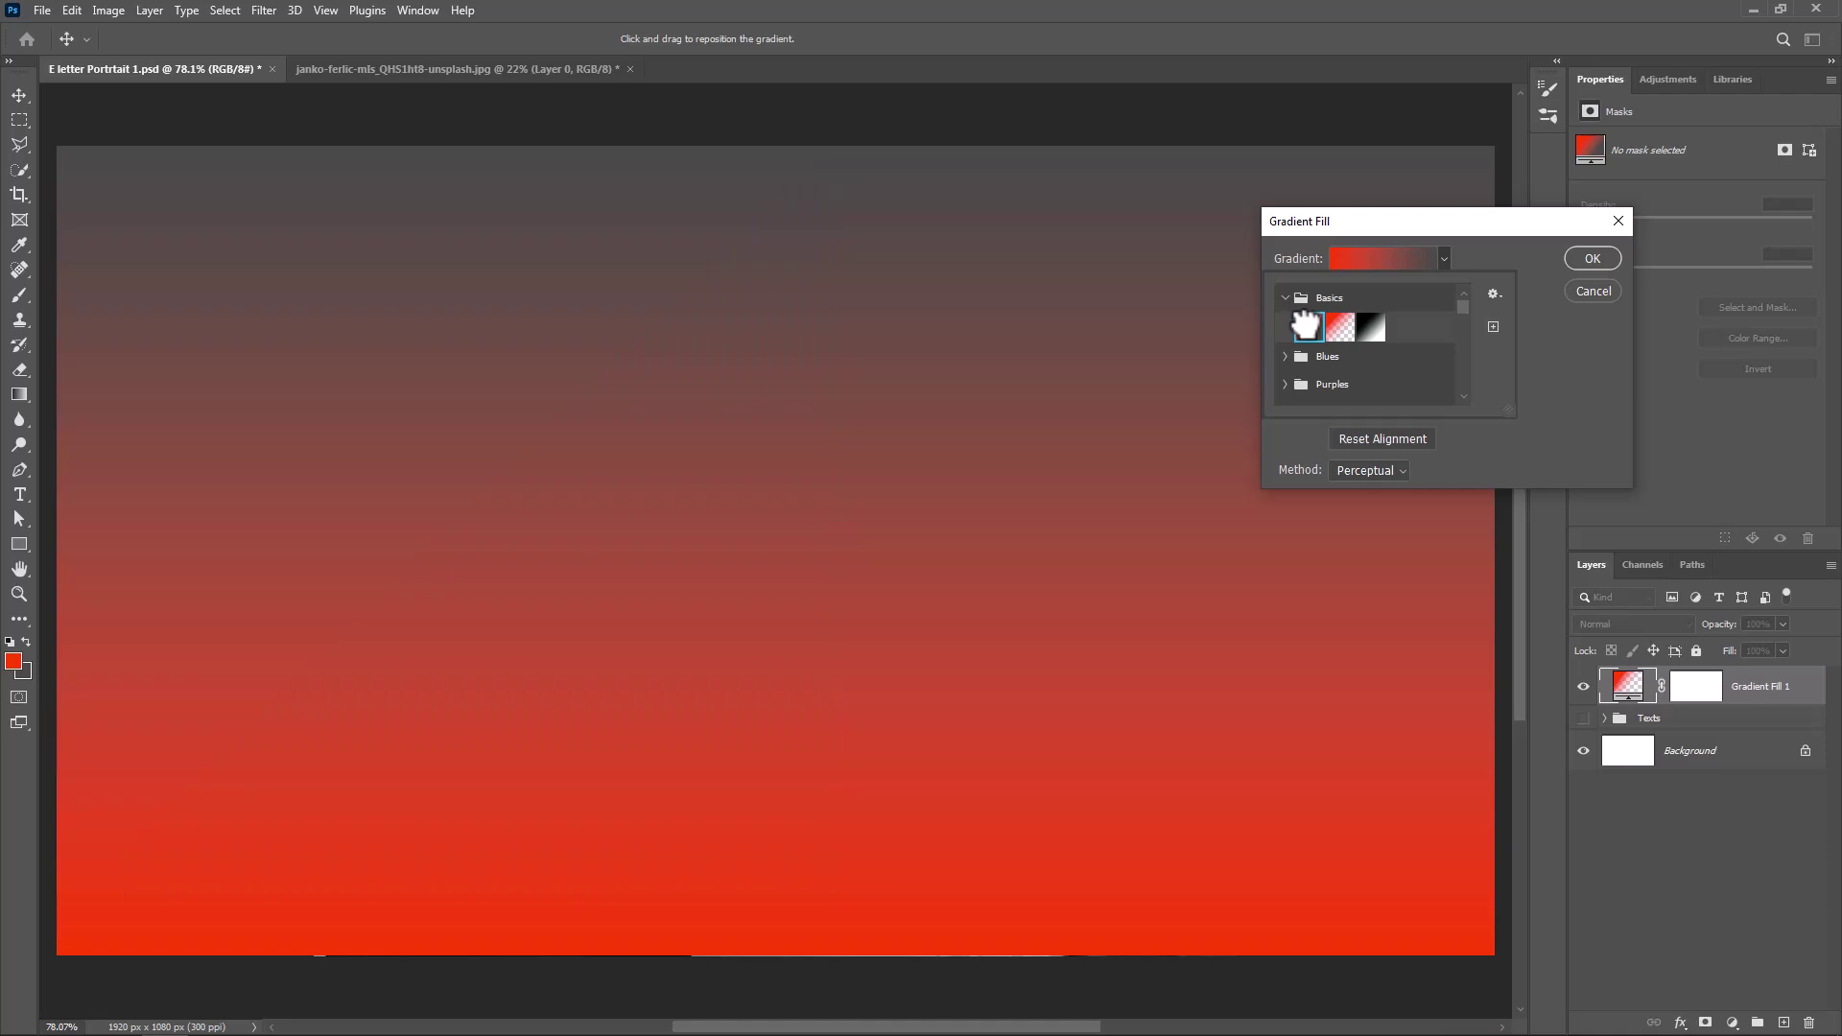
click(1373, 255)
click(1374, 254)
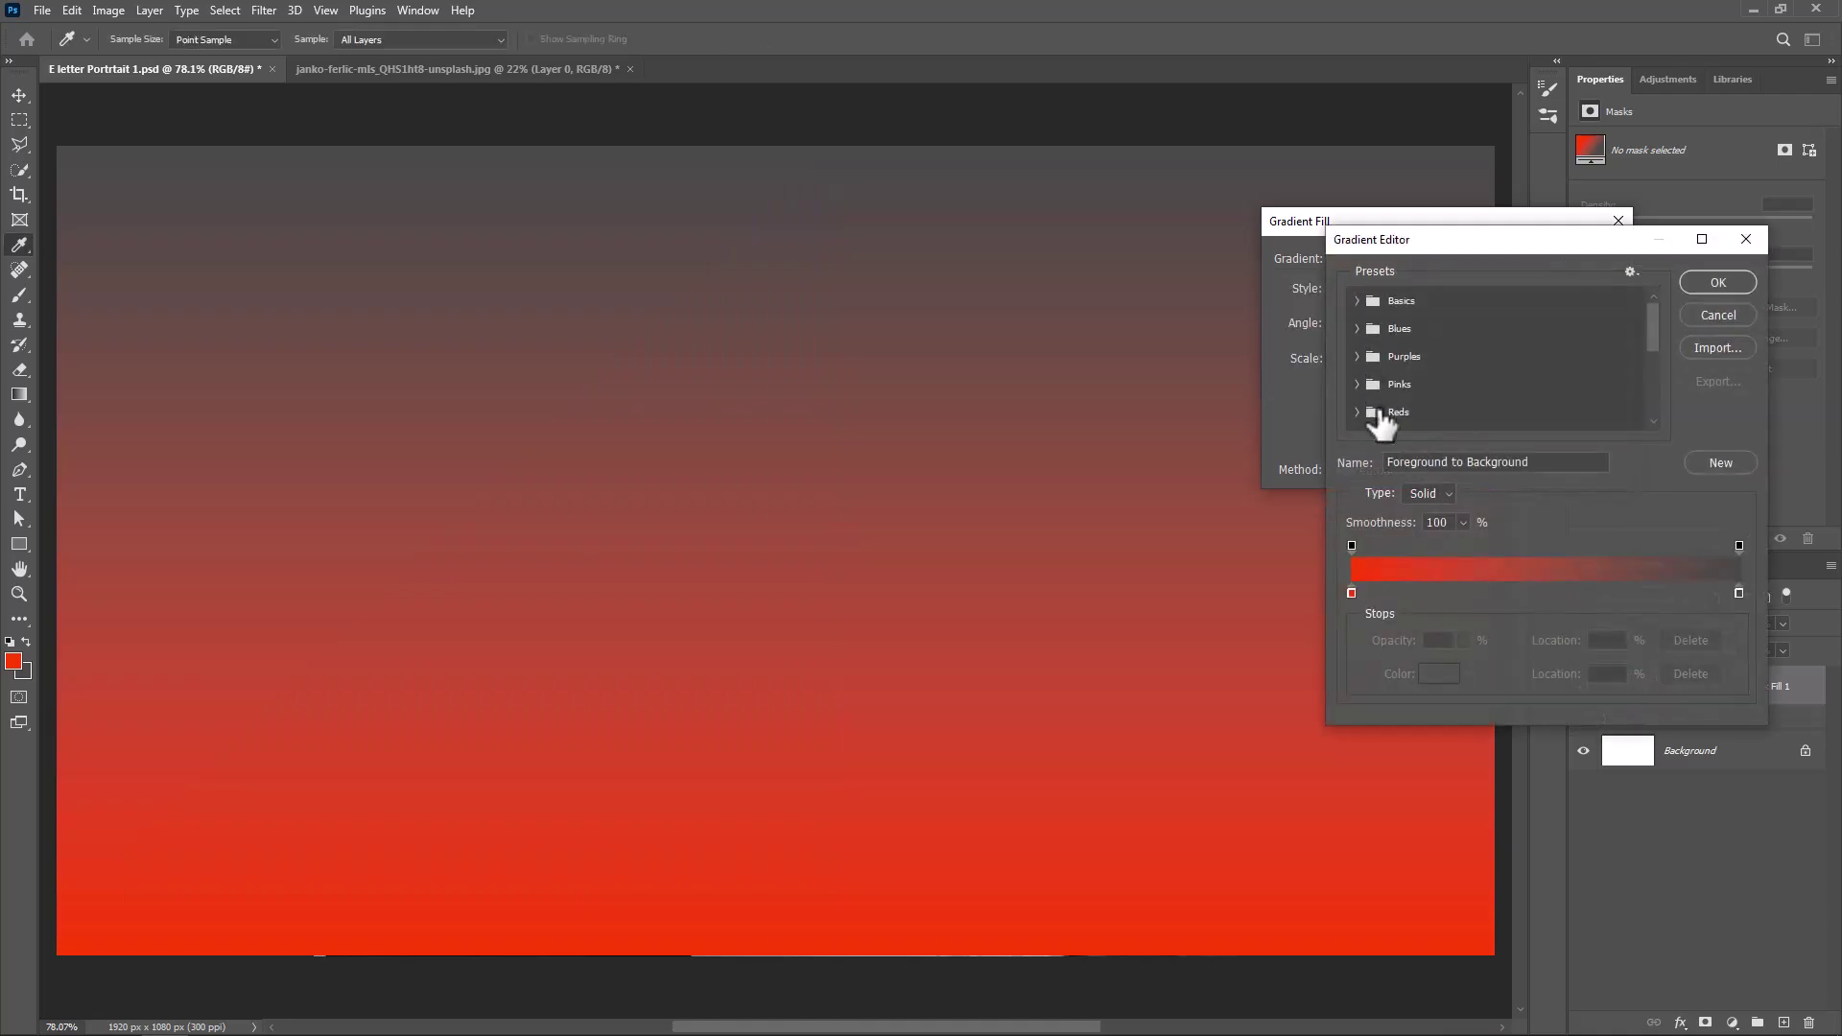
double_click(1352, 592)
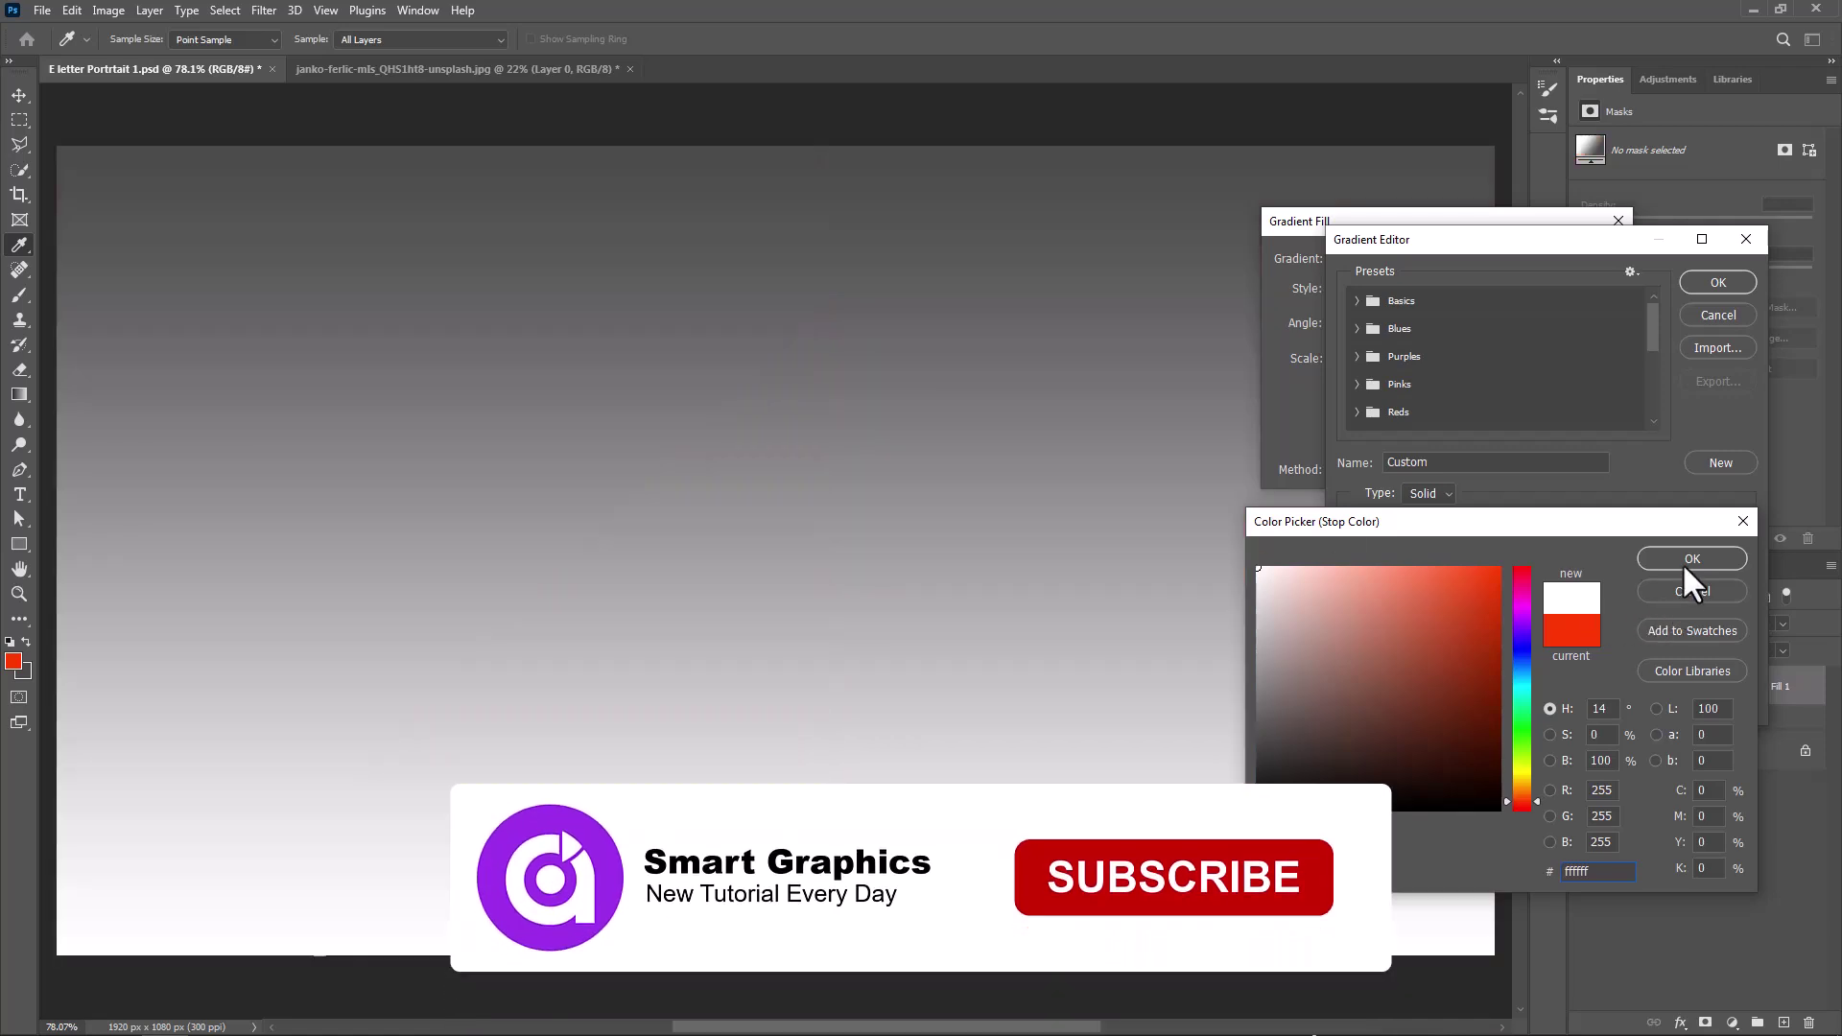
click(1683, 557)
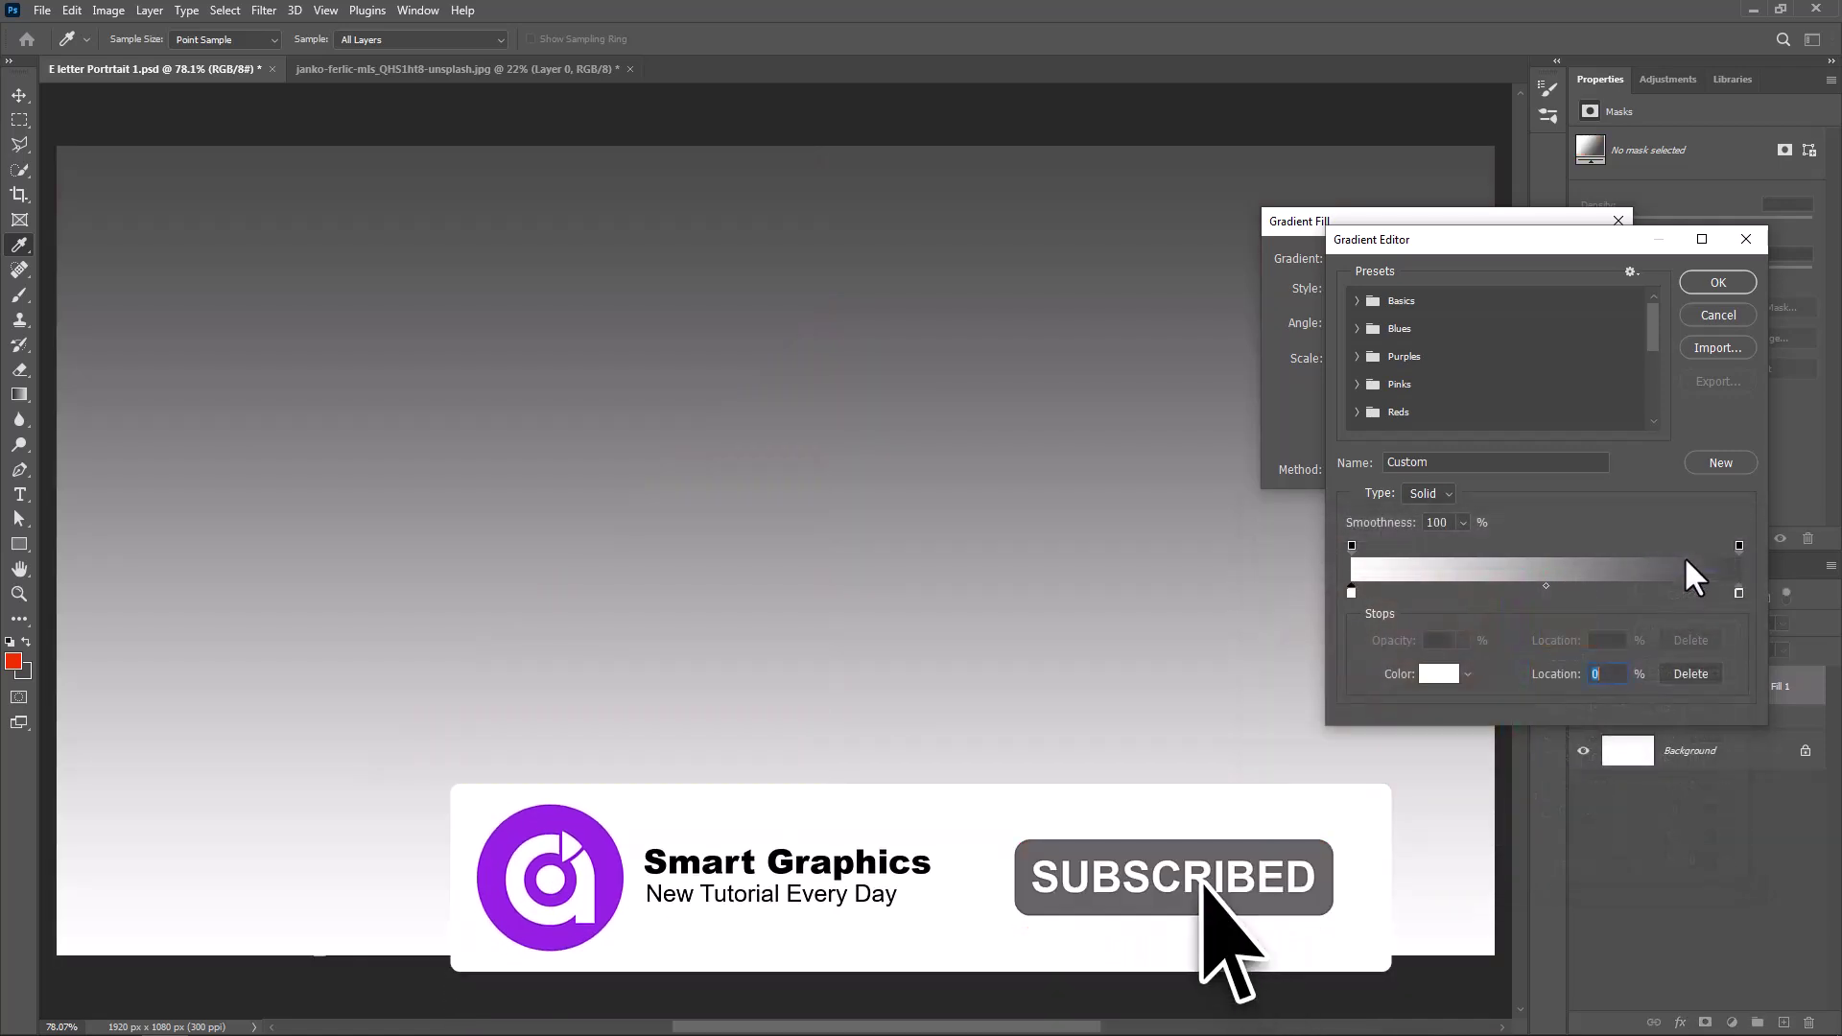
click(1737, 594)
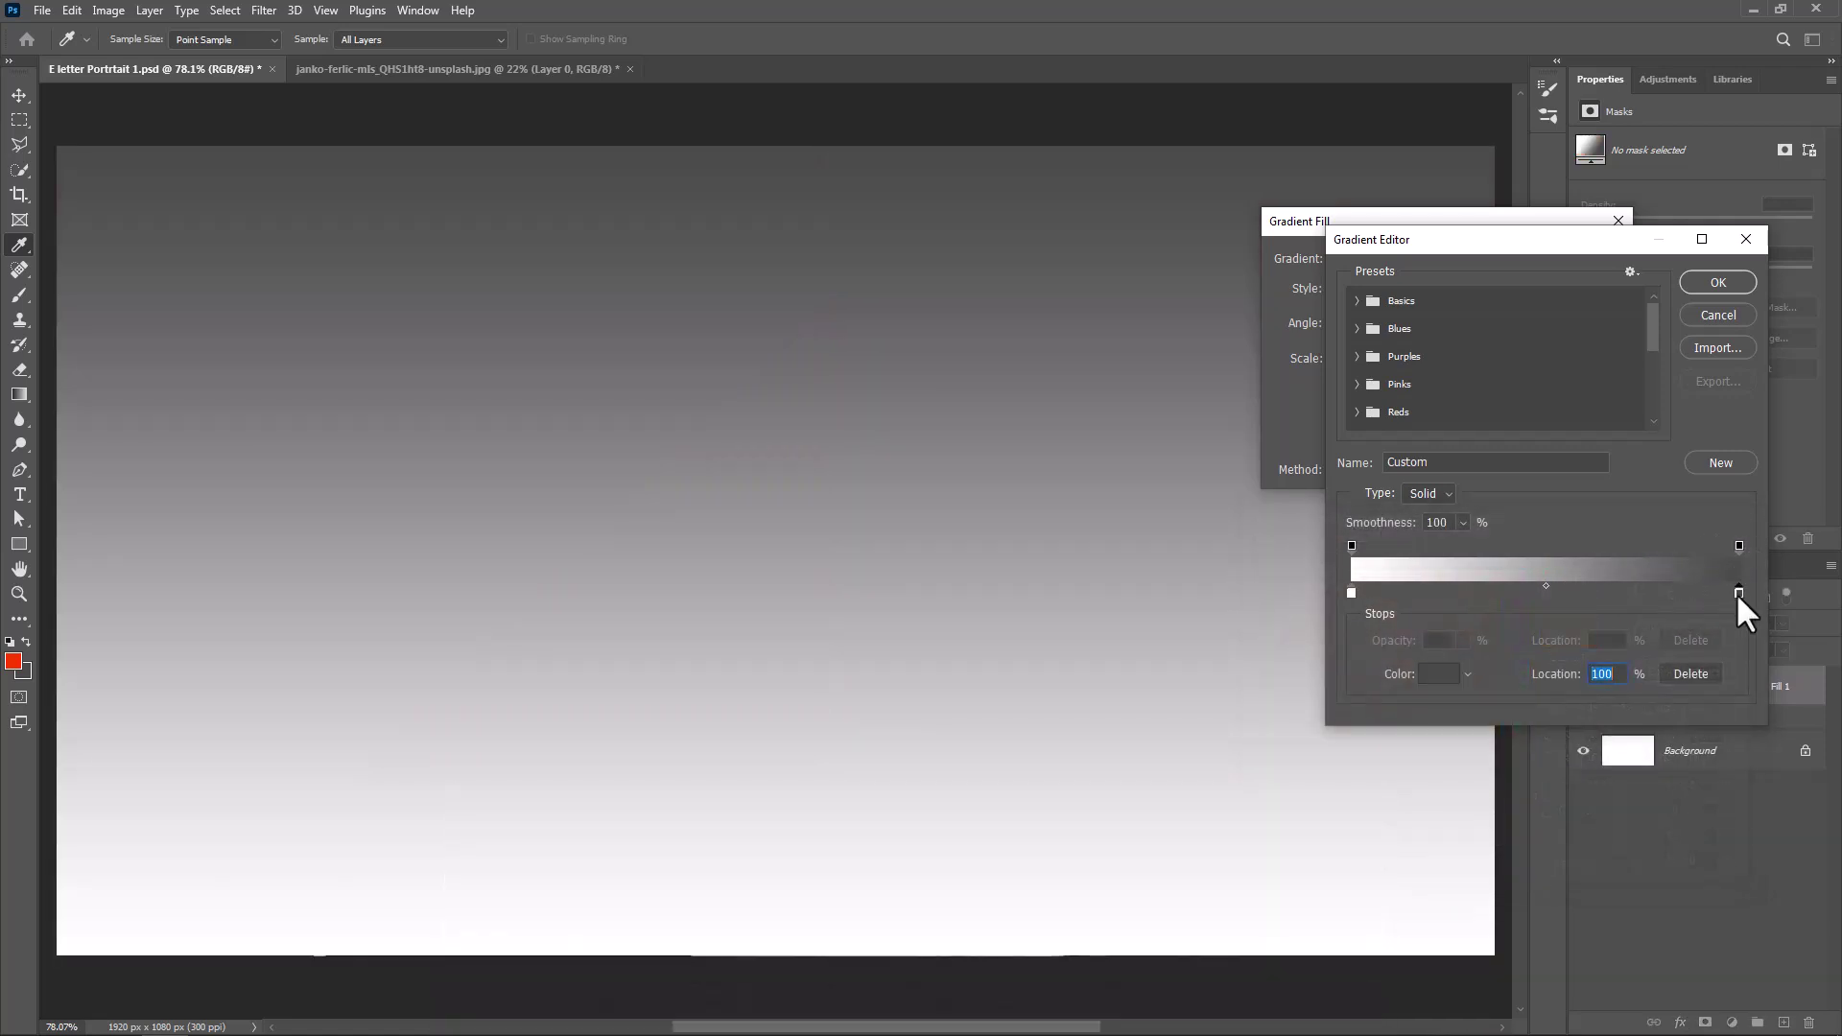
double_click(1737, 594)
drag(1257, 654, 1227, 636)
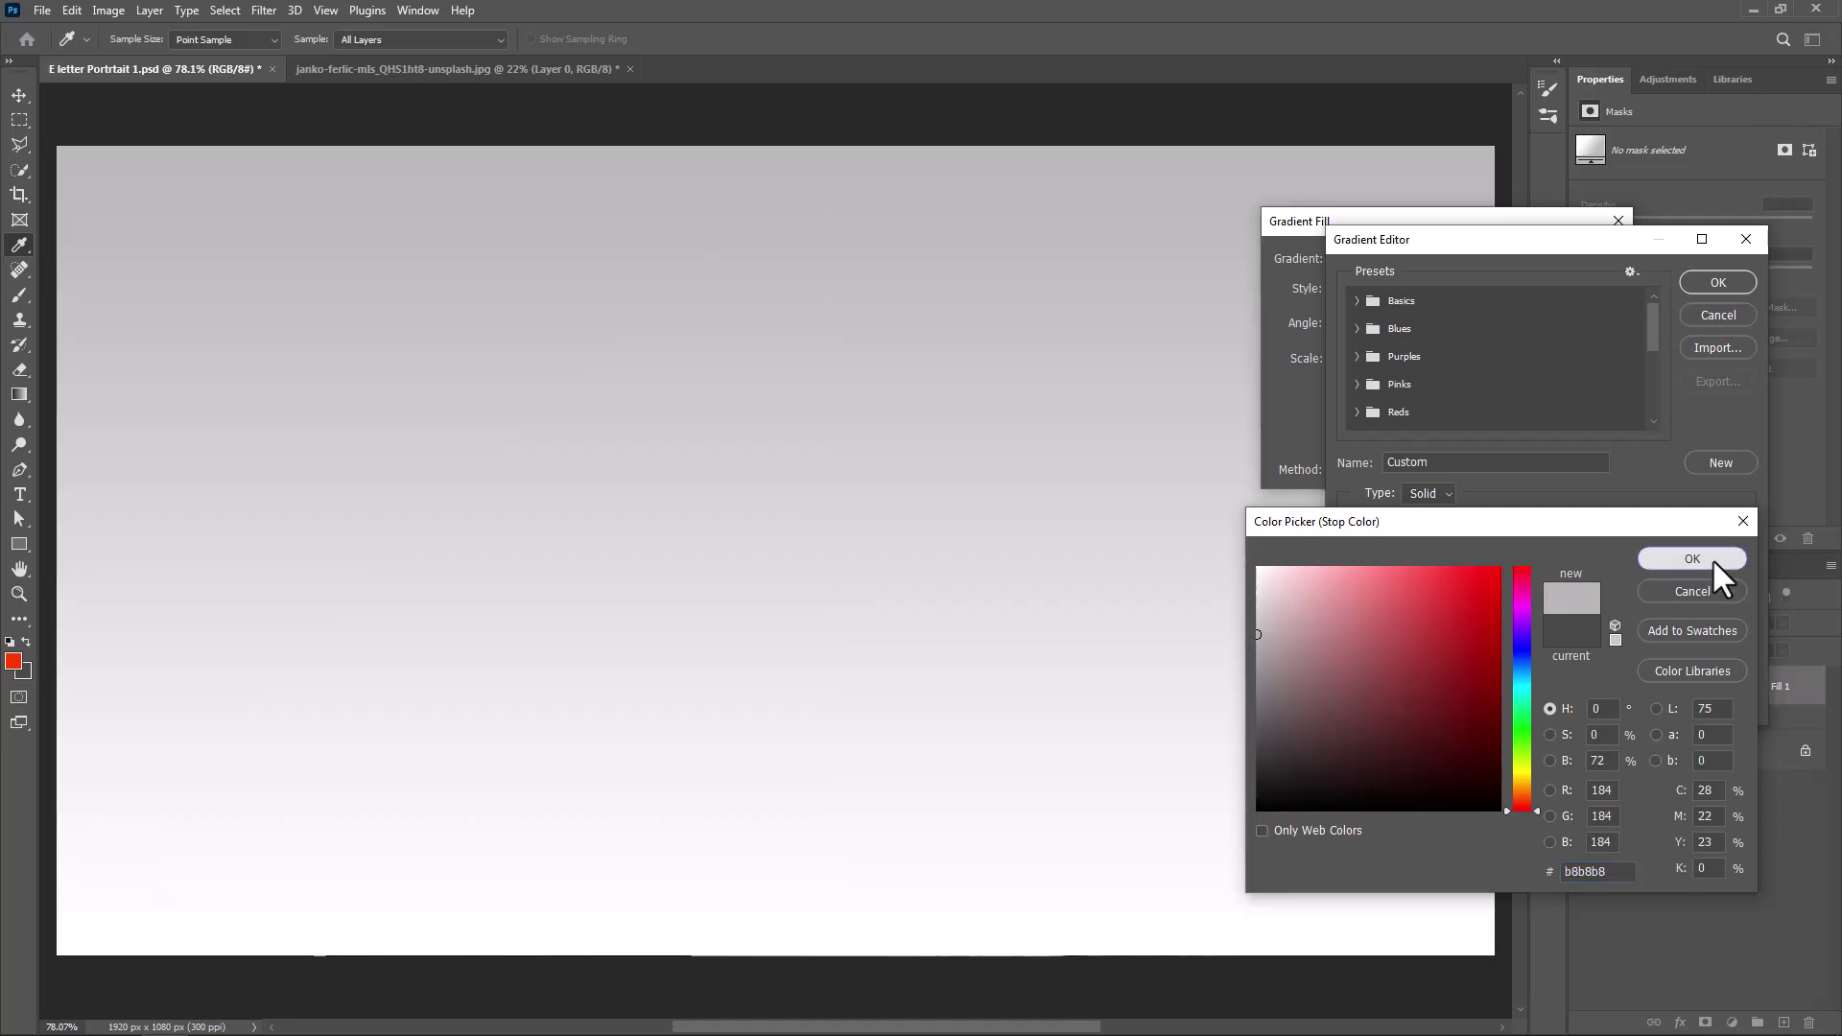
click(1712, 558)
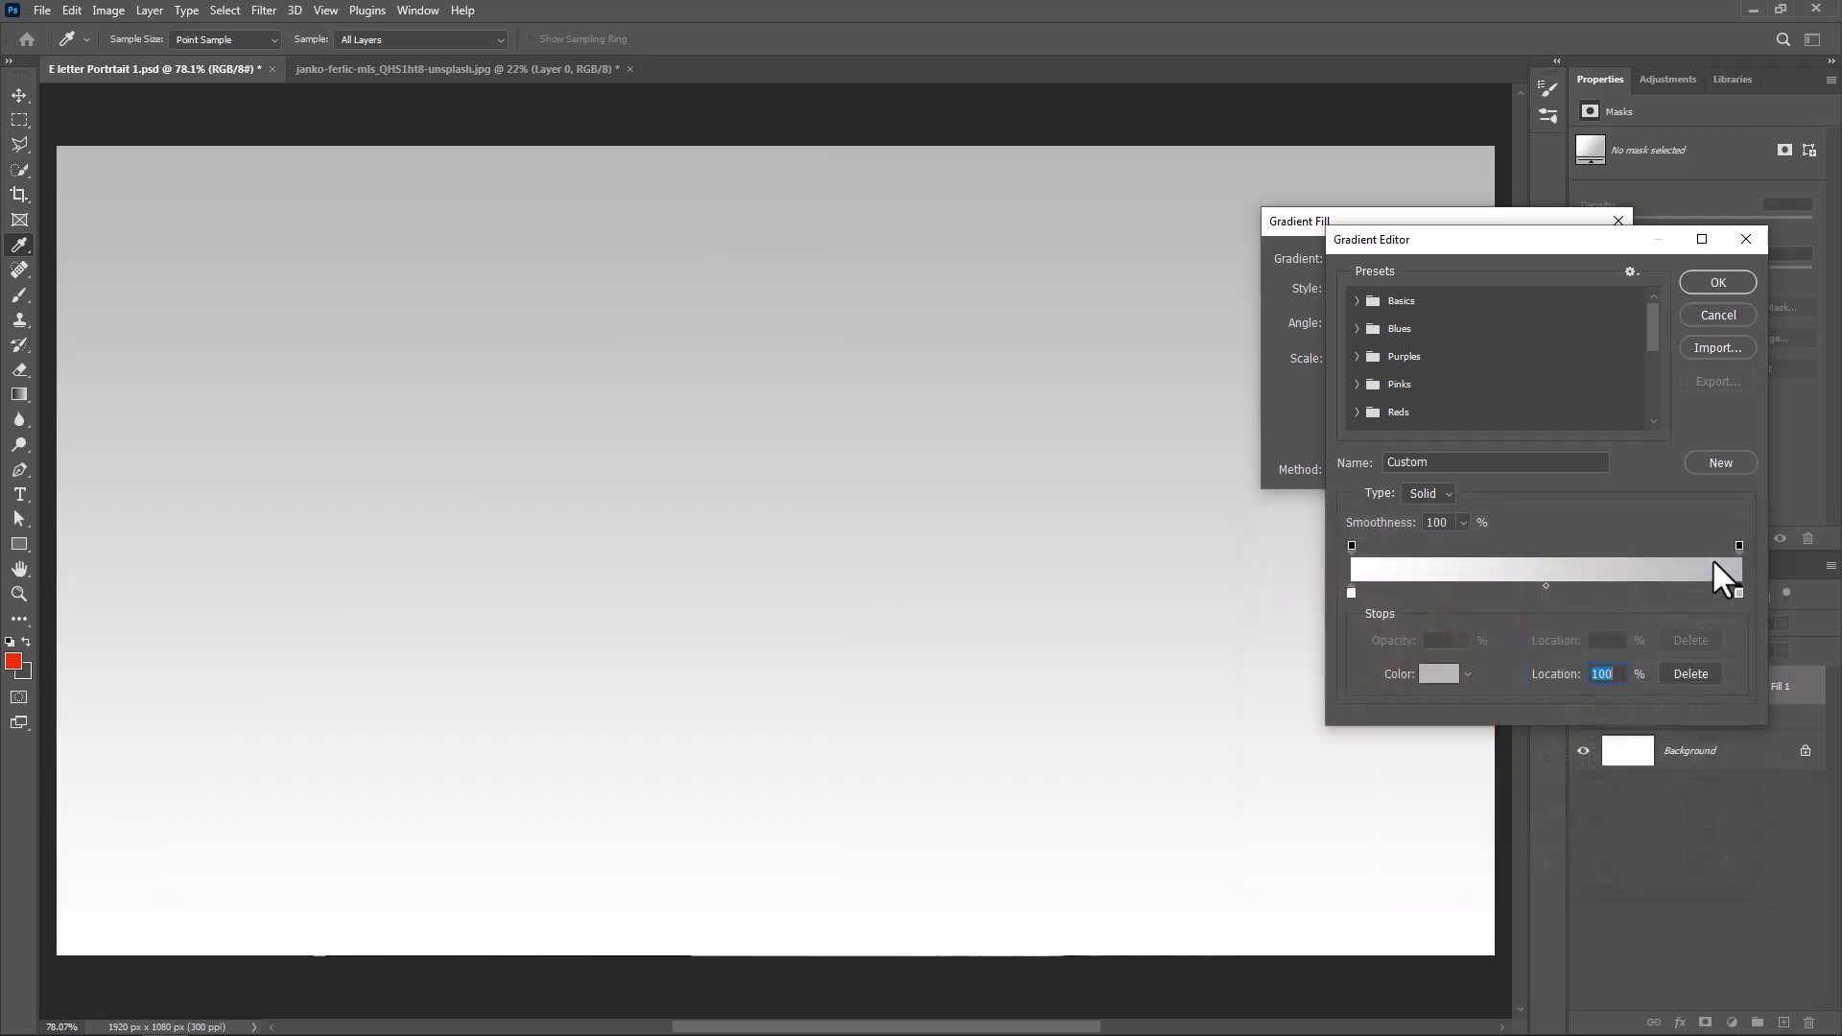
click(1717, 284)
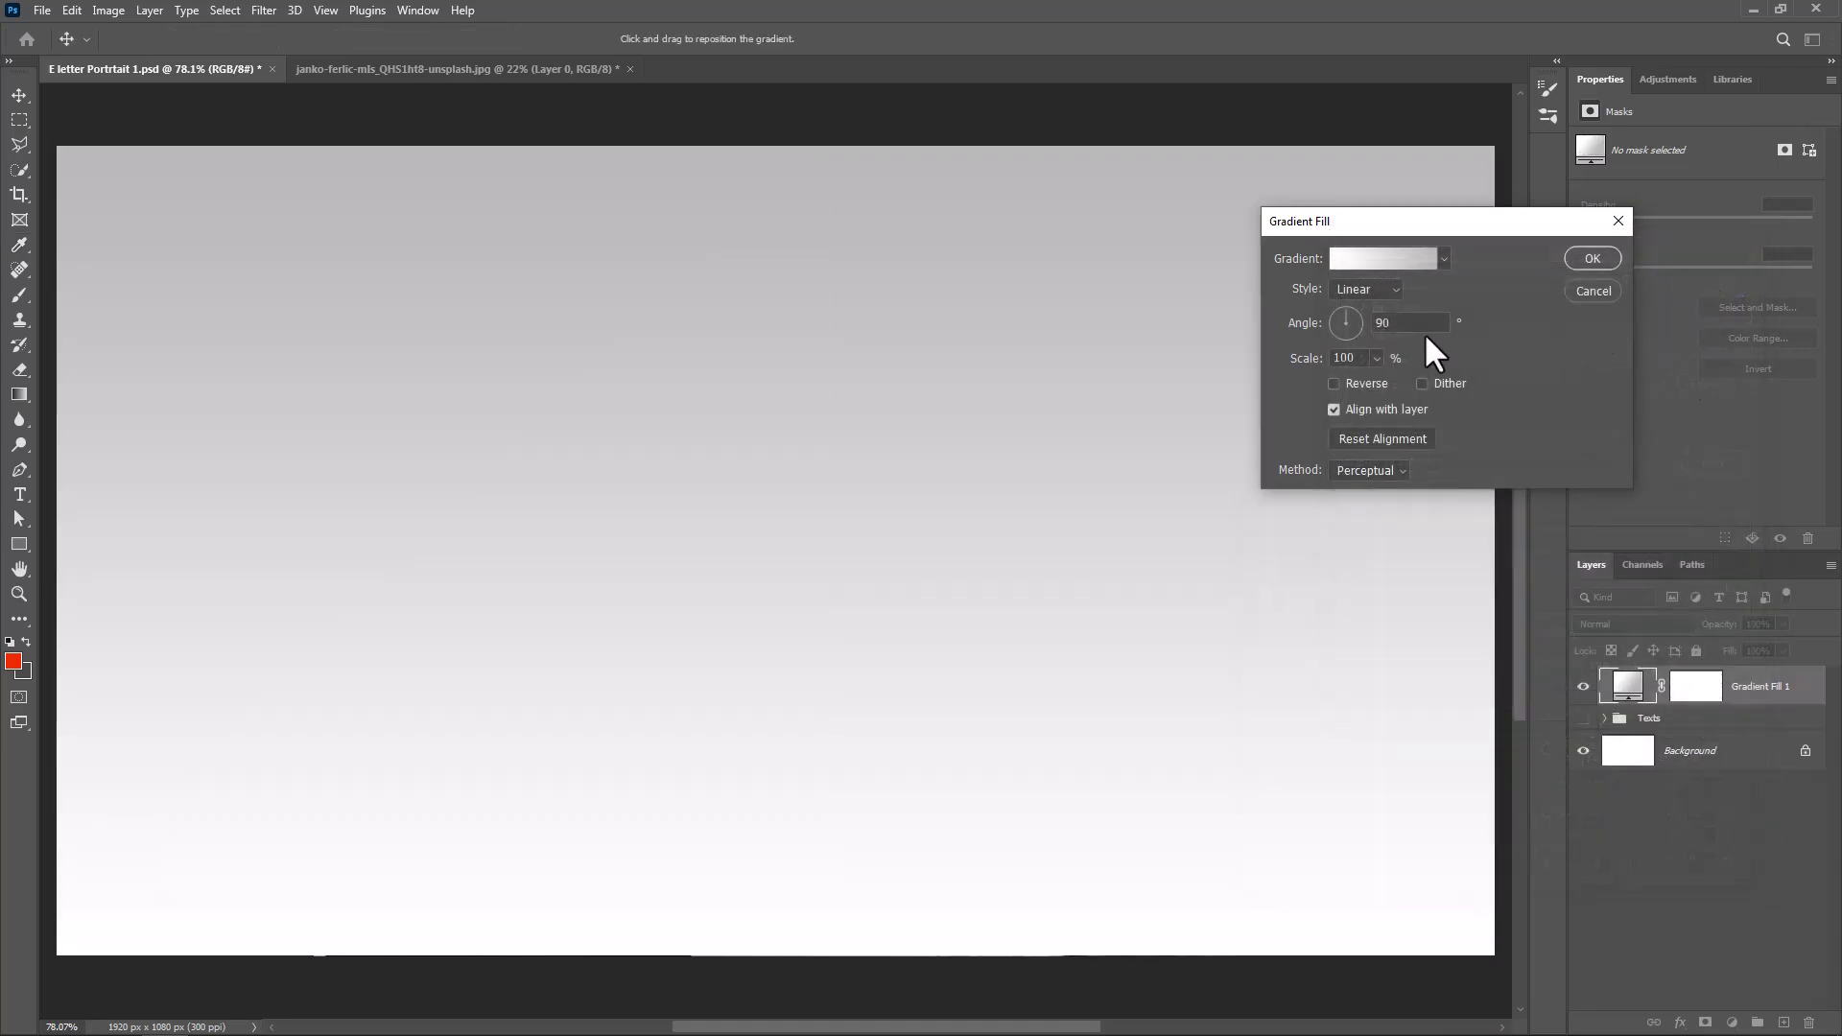
Step: Make the gradient Radial with a scale of 173%
click(1358, 289)
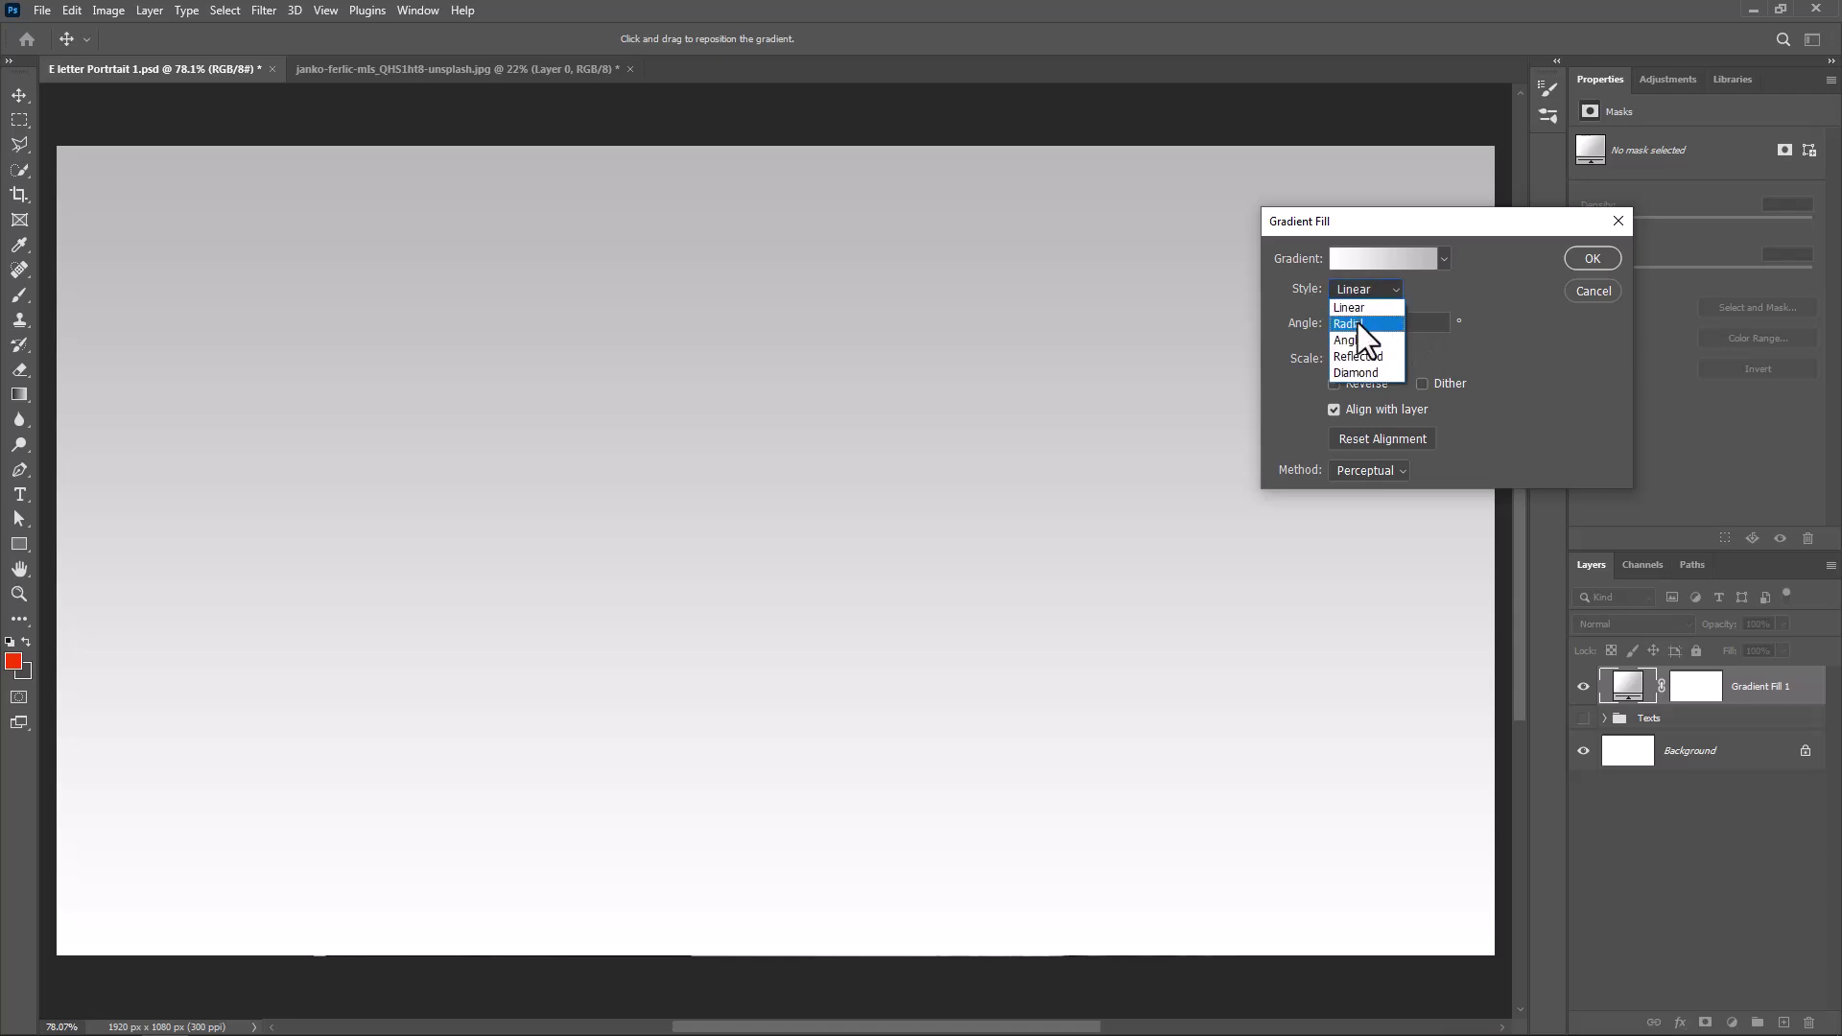
click(1357, 321)
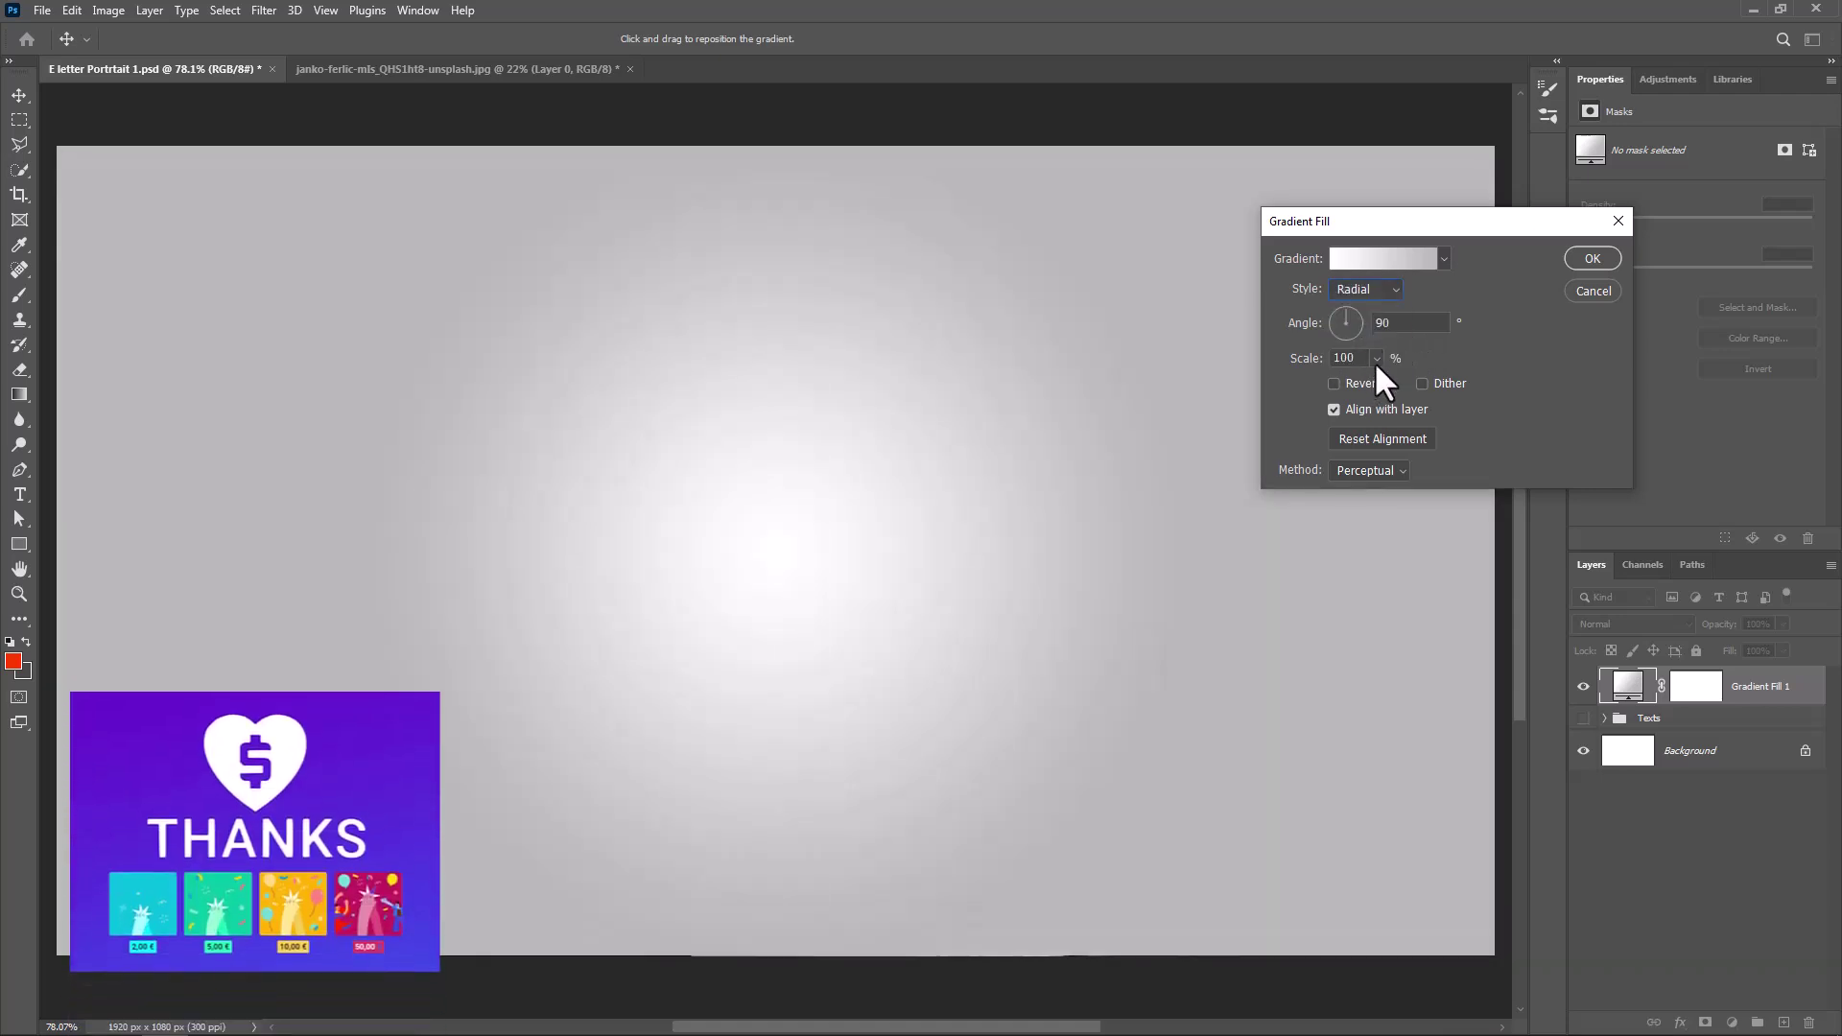
drag(1391, 380, 1384, 381)
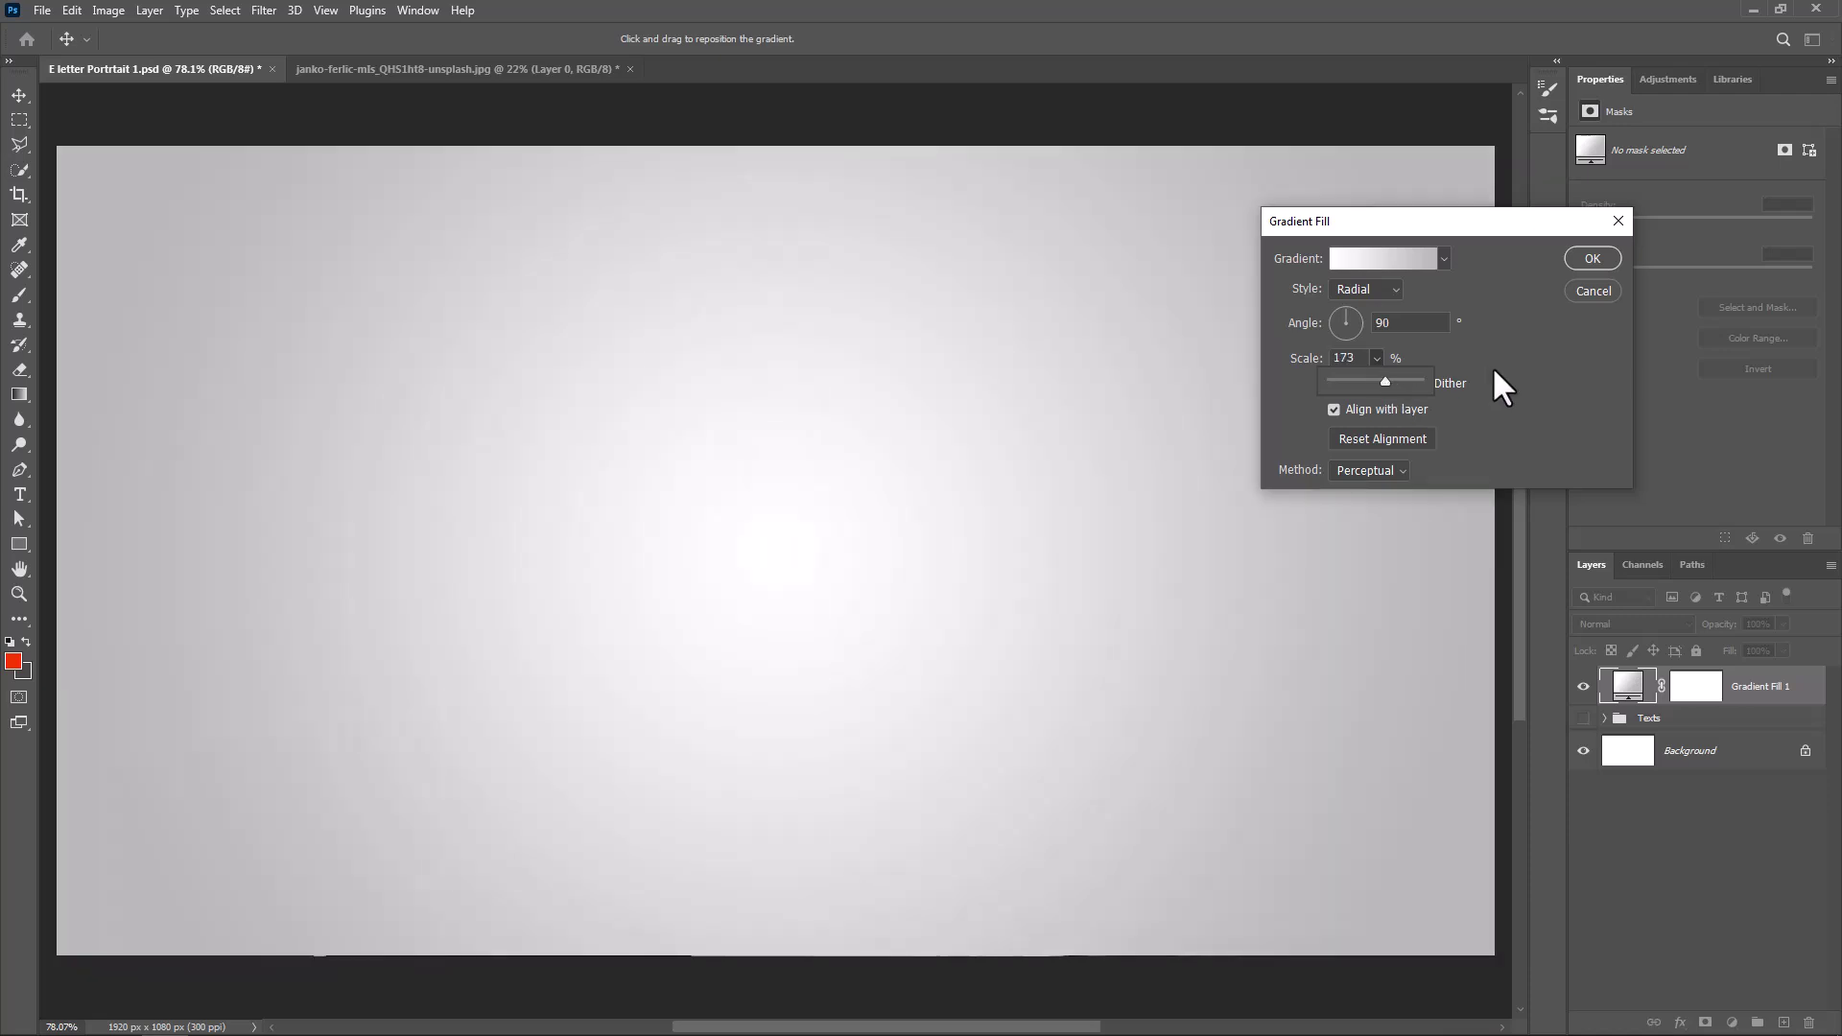
click(1447, 379)
Step: Commit the gradient, then set the Type tool to Bell MT Bold in grey #b7b7b7
click(1579, 257)
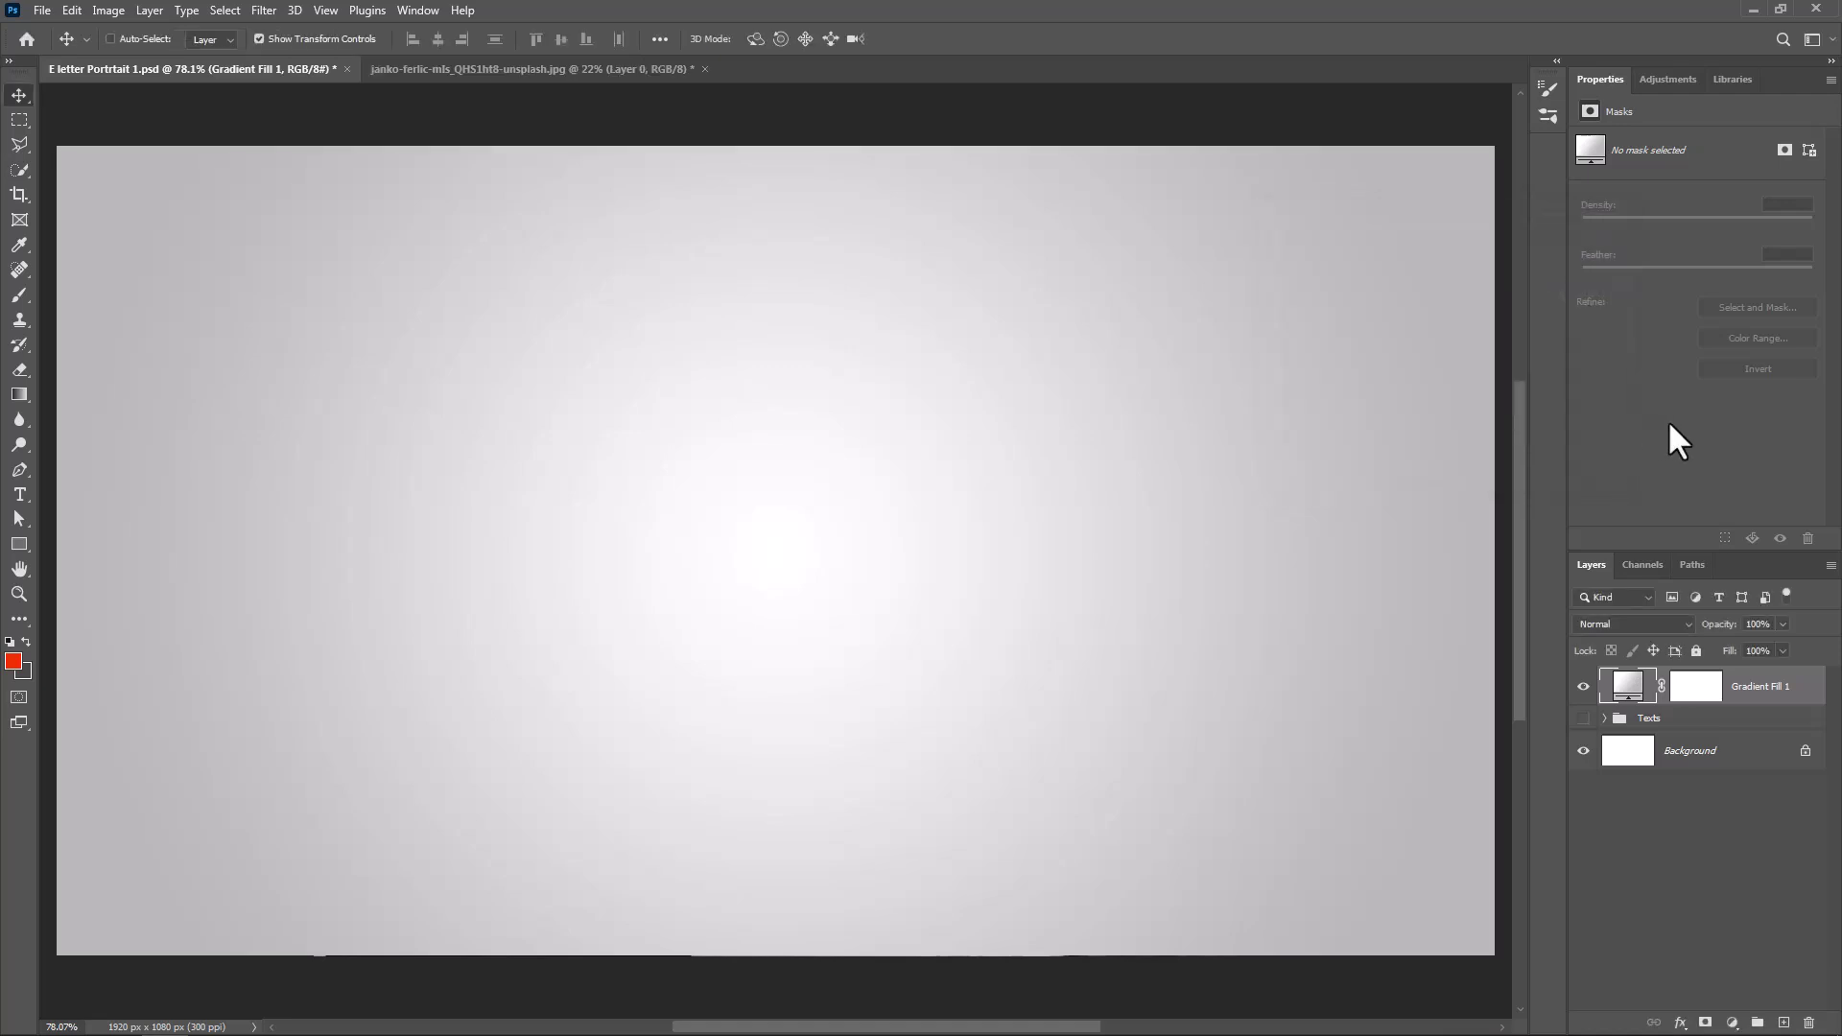
click(20, 495)
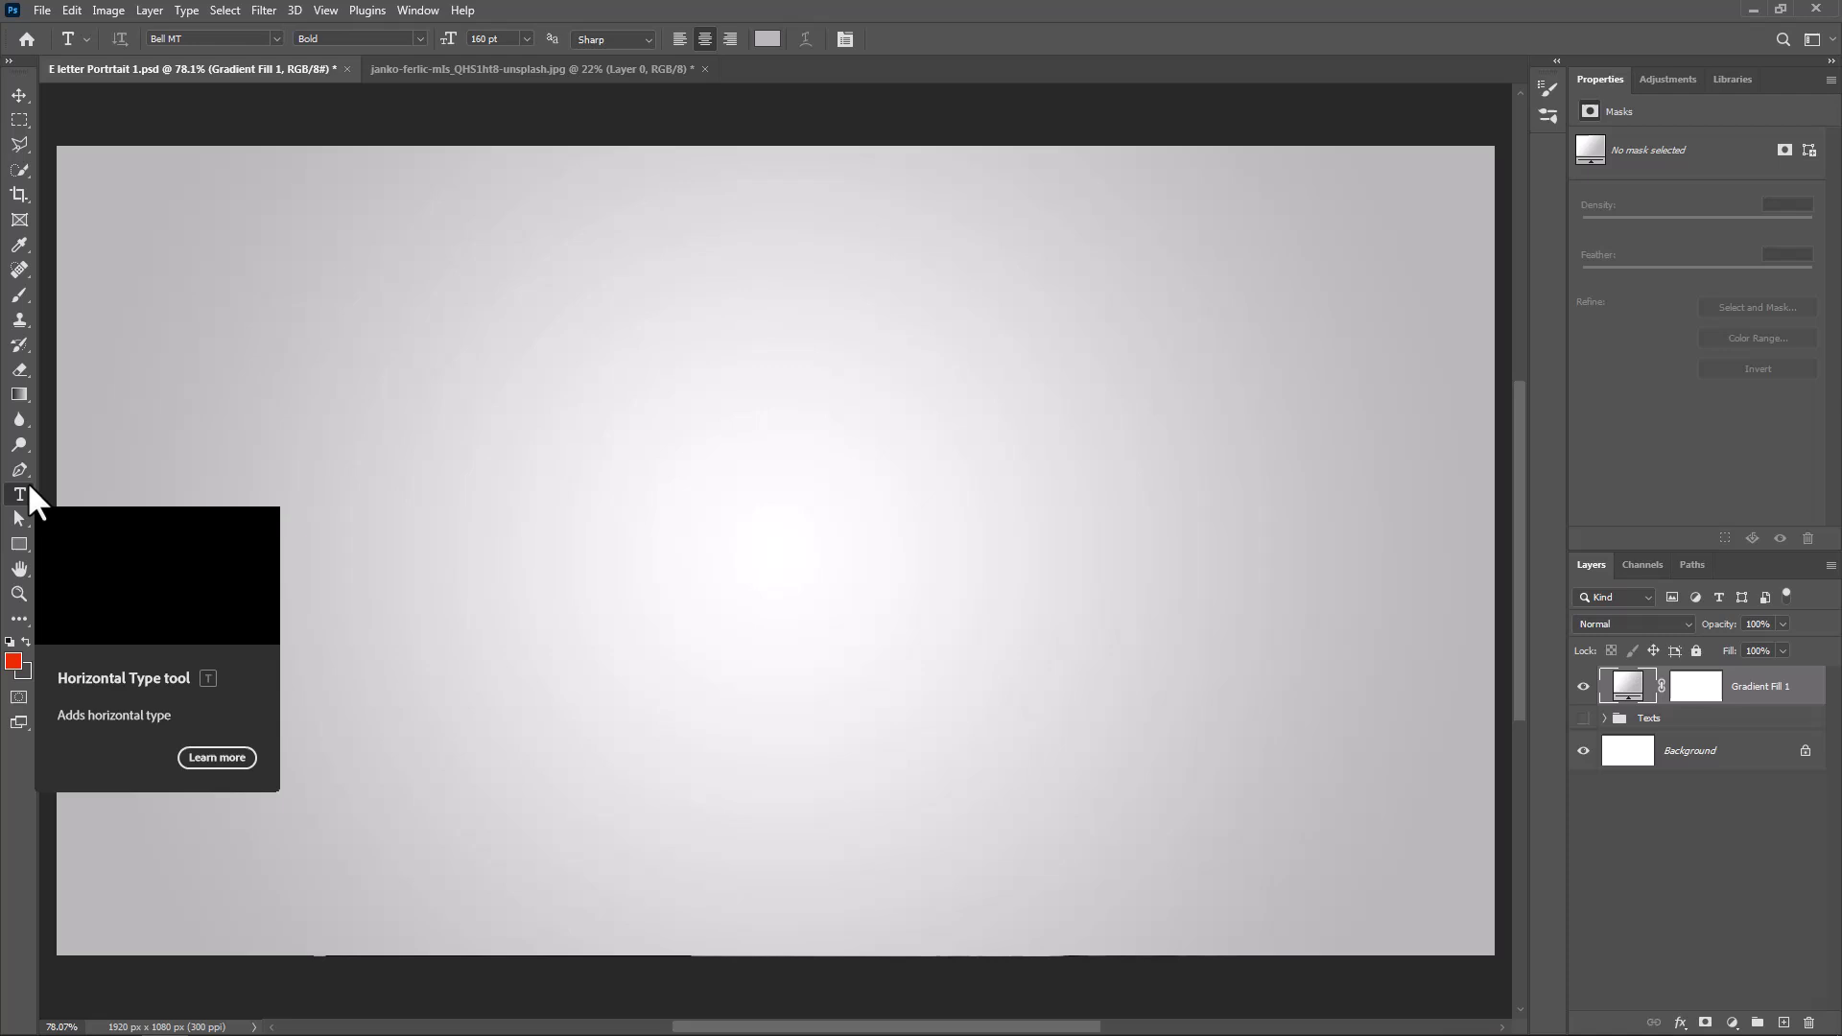
click(275, 38)
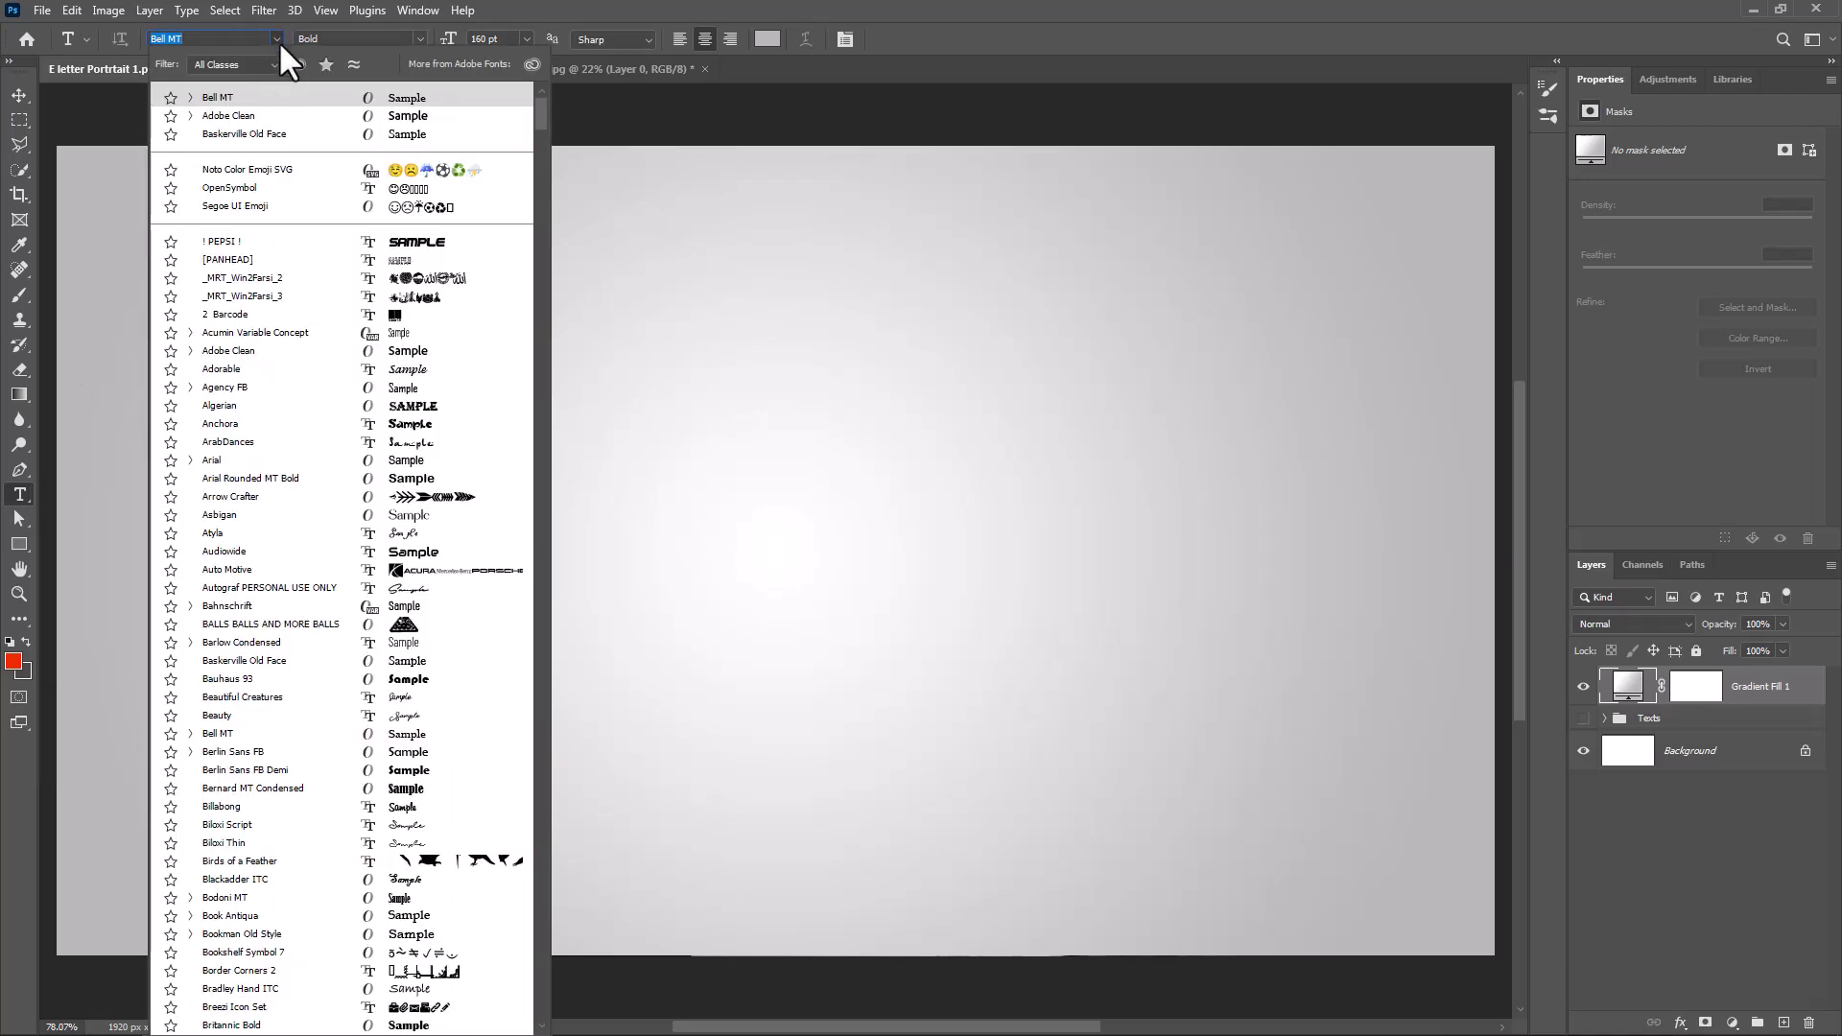
click(277, 37)
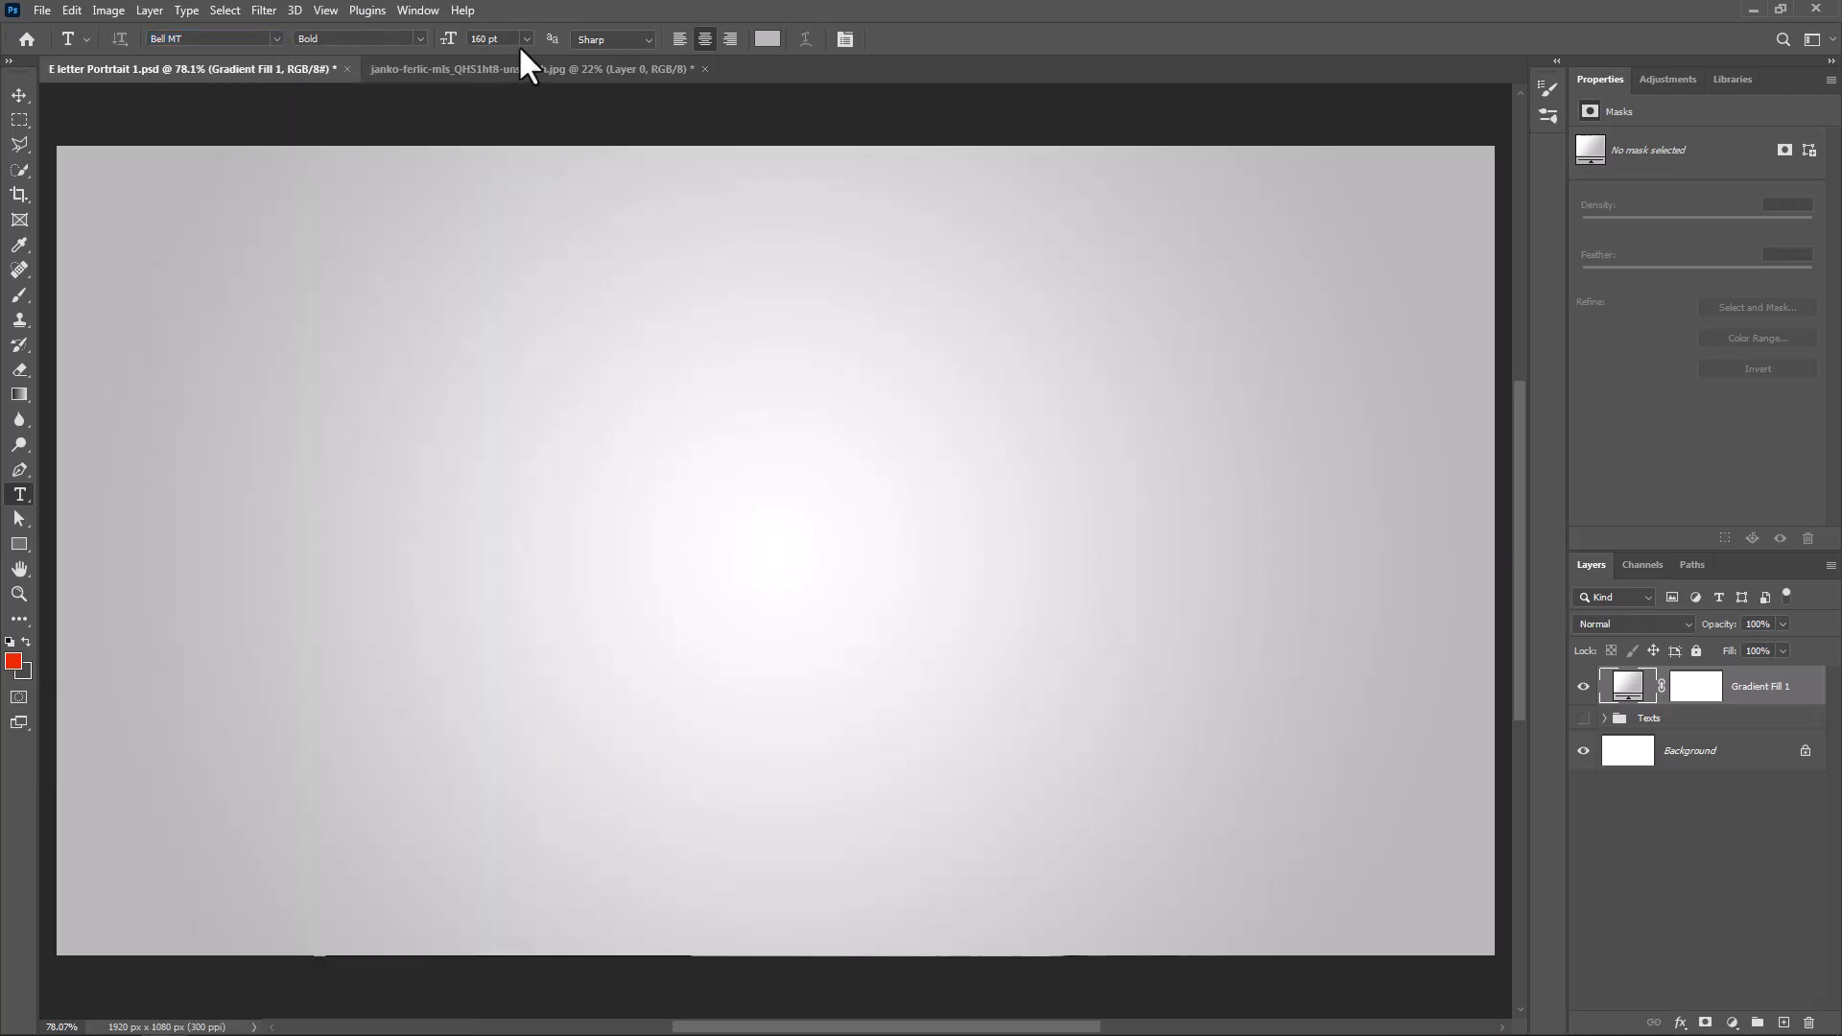
click(767, 39)
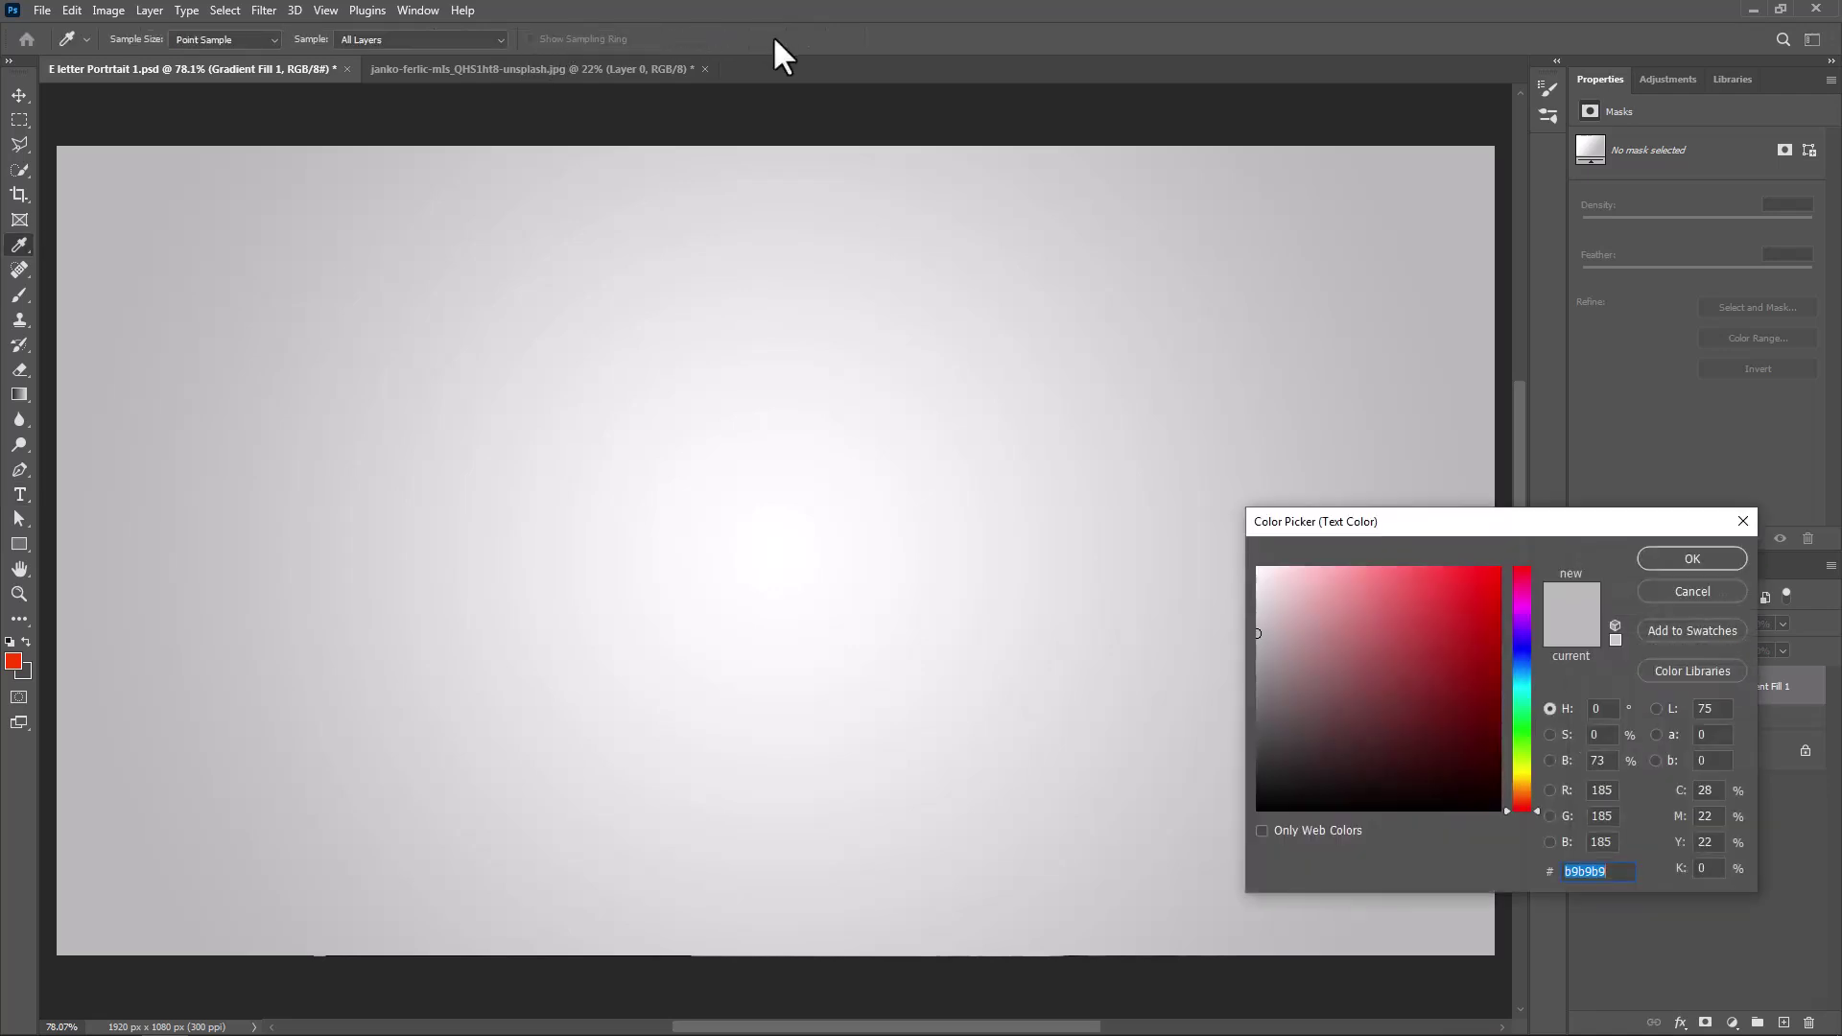
mouse_move(1280, 601)
mouse_down()
mouse_move(1280, 634)
mouse_move(1253, 637)
mouse_up()
click(1689, 559)
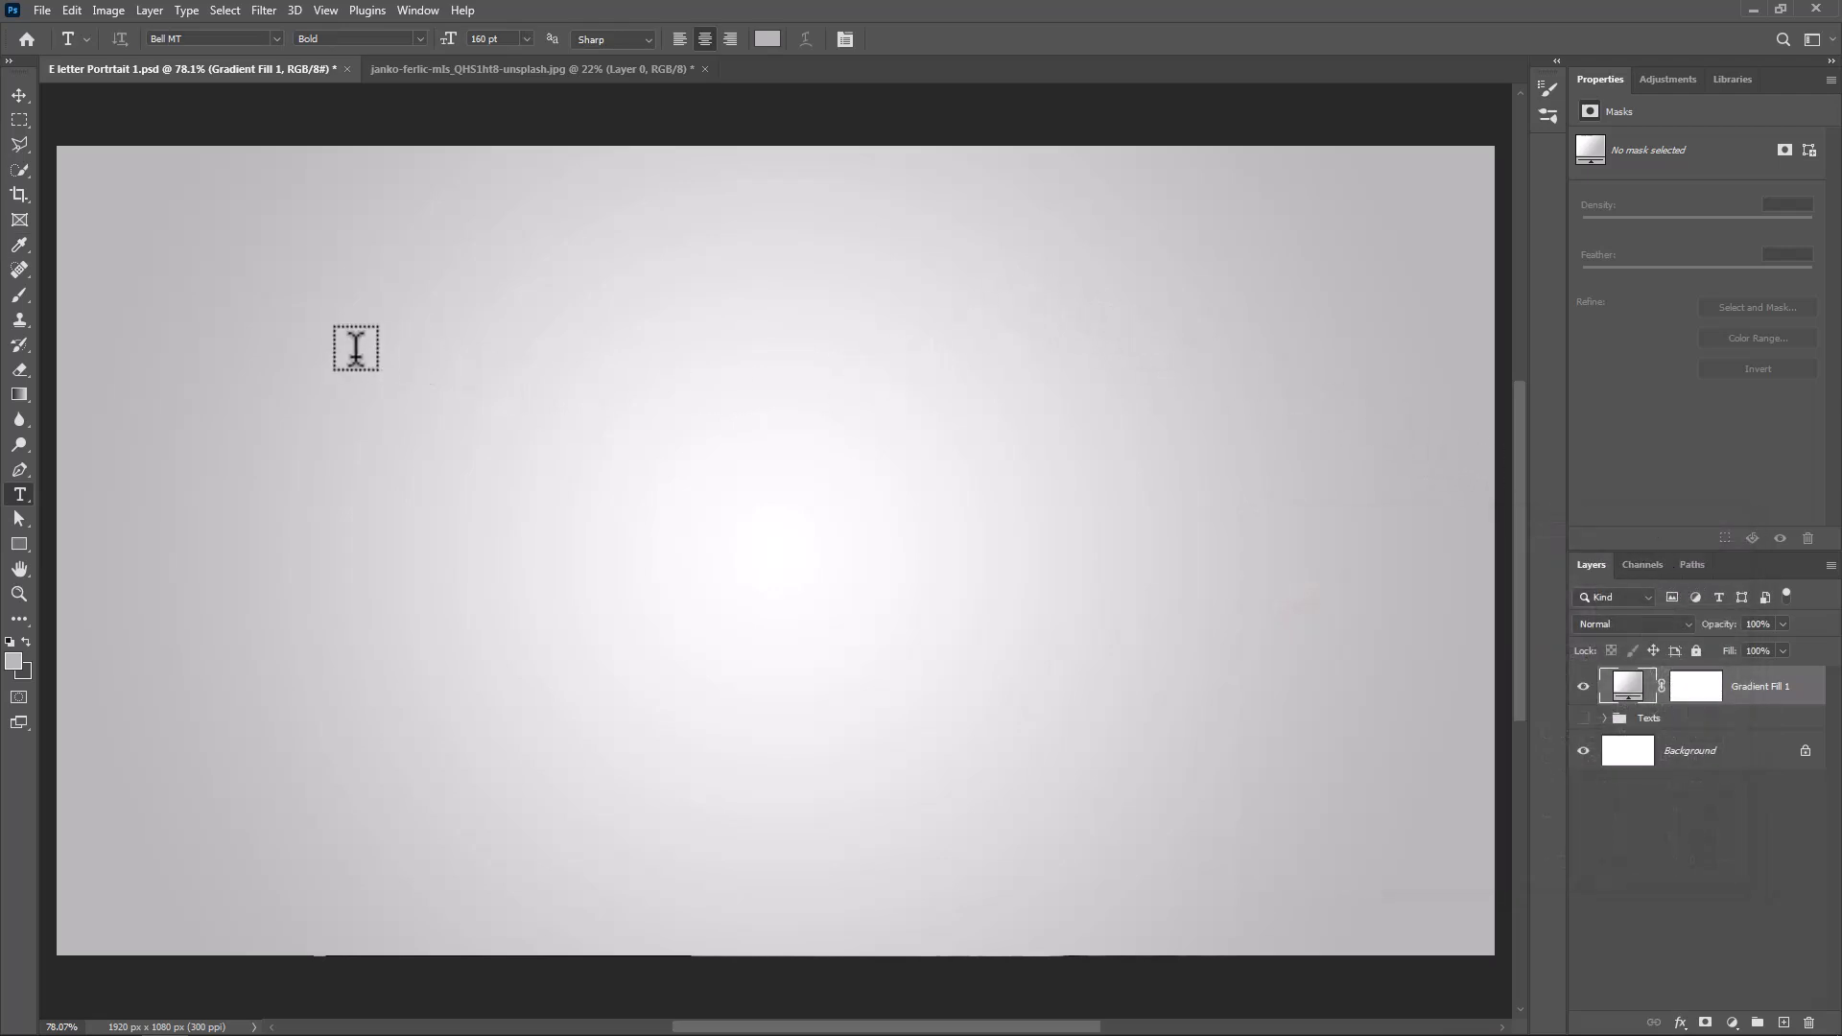
Step: Type a capital E and centre it horizontally and vertically on the canvas
click(365, 464)
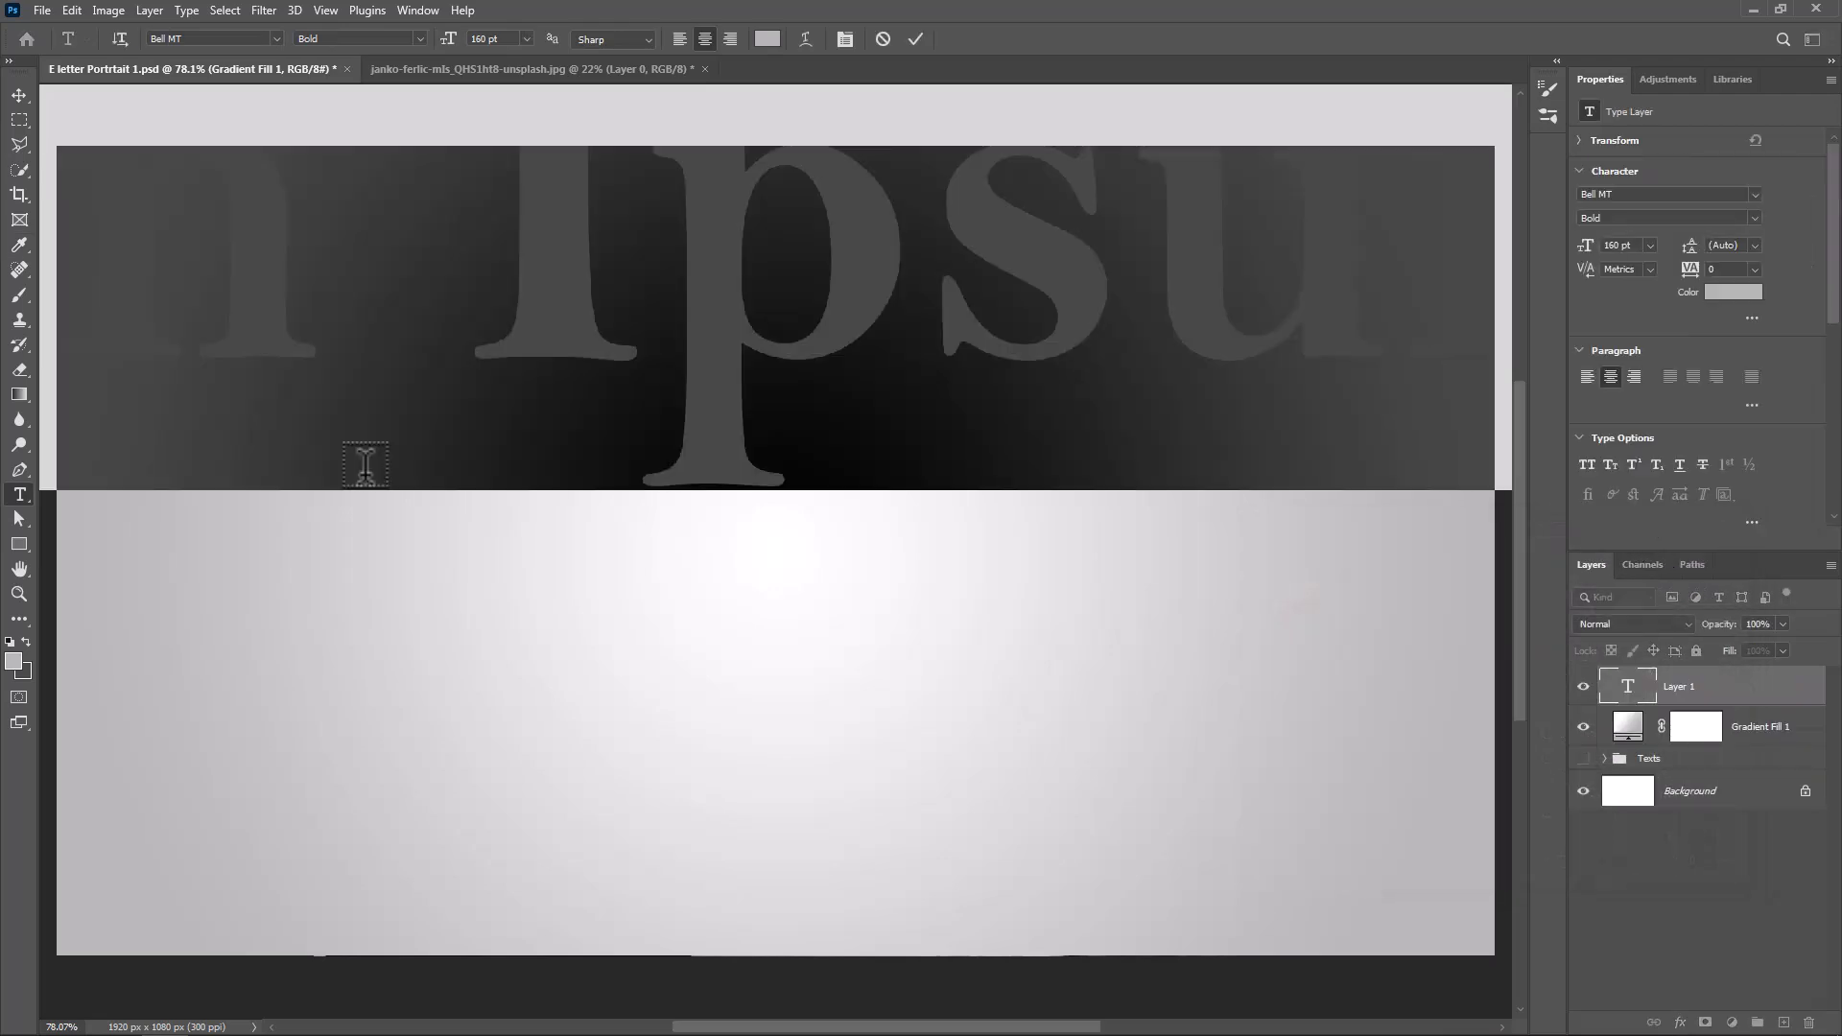
text(E)
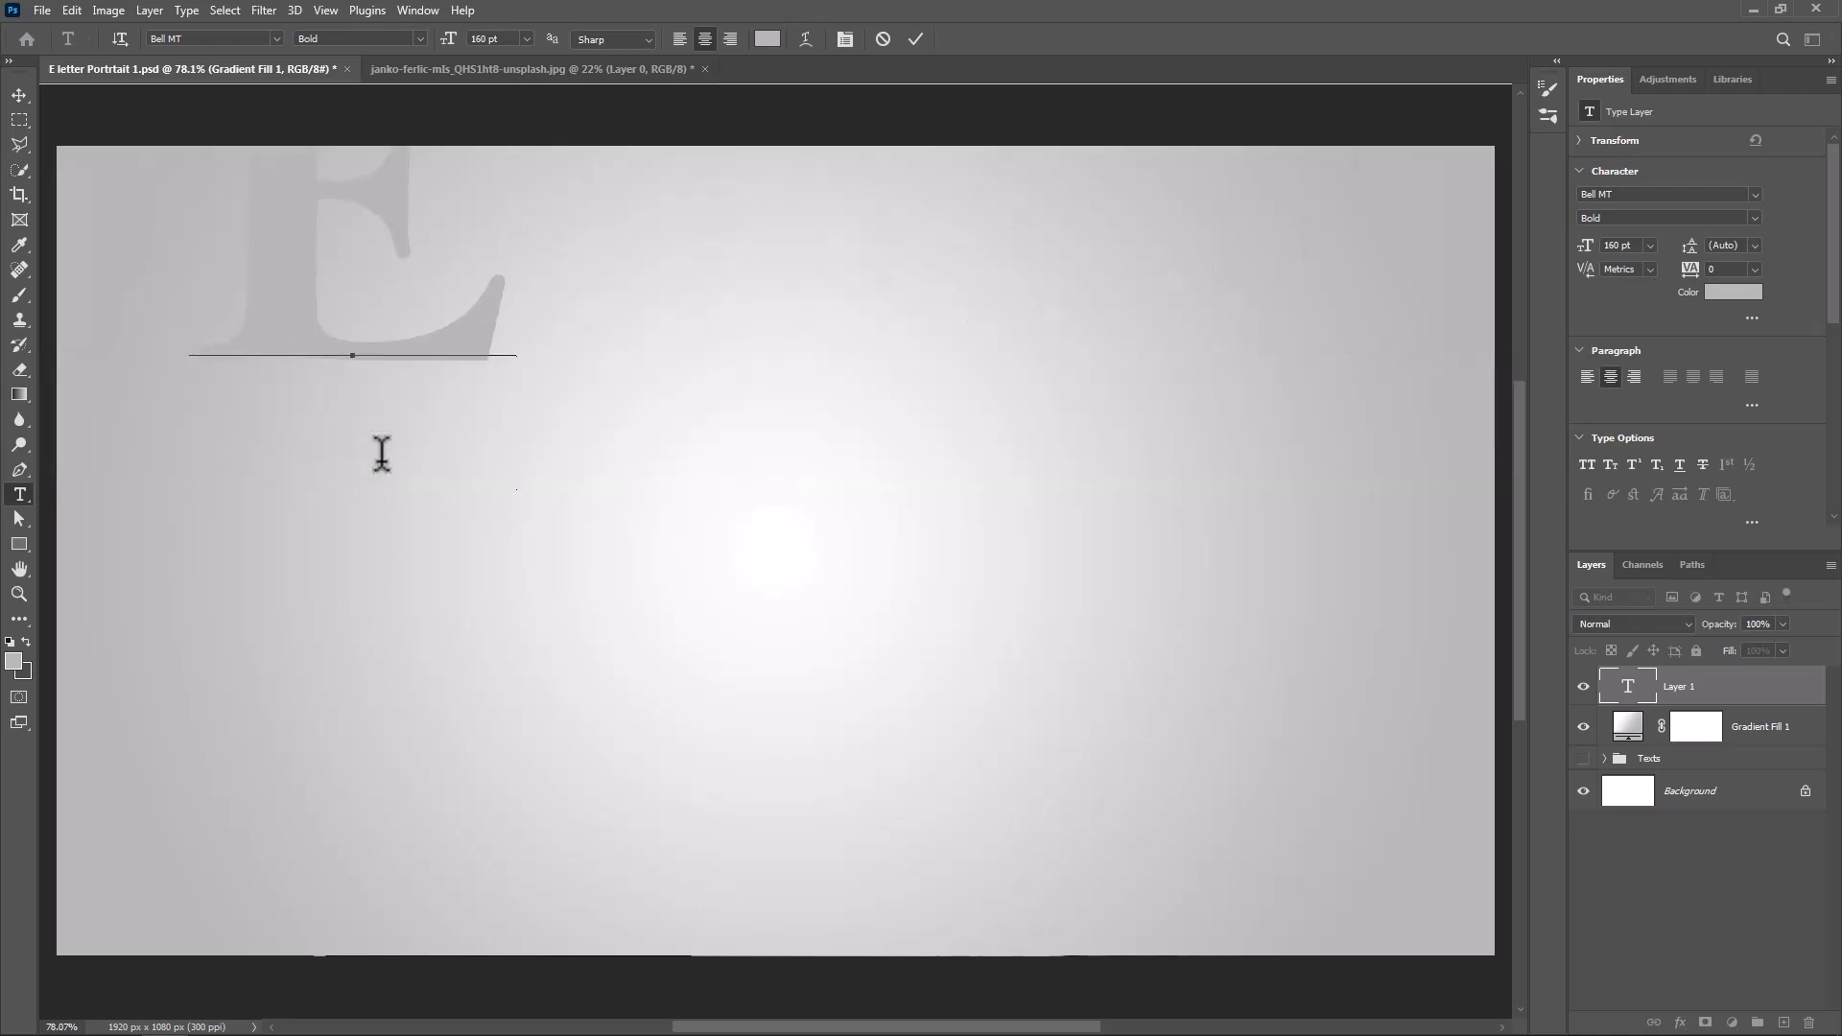
click(918, 34)
click(20, 95)
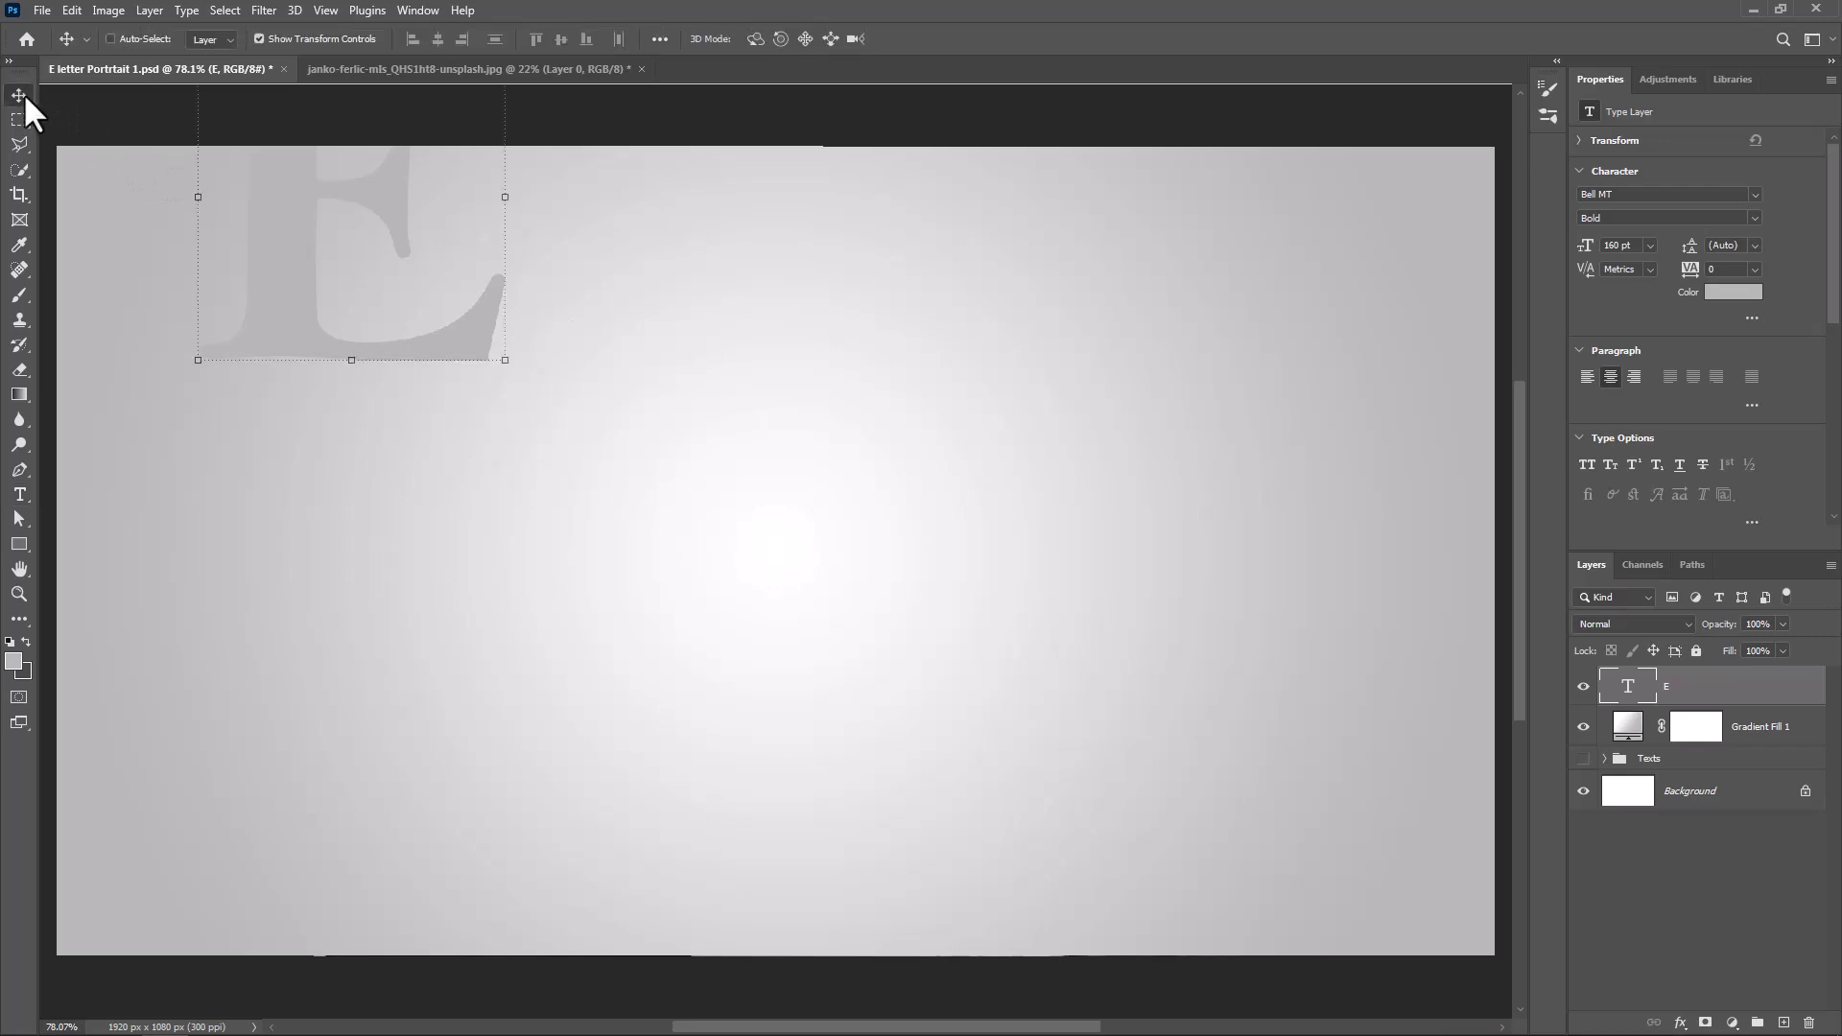
key(ctrl+a)
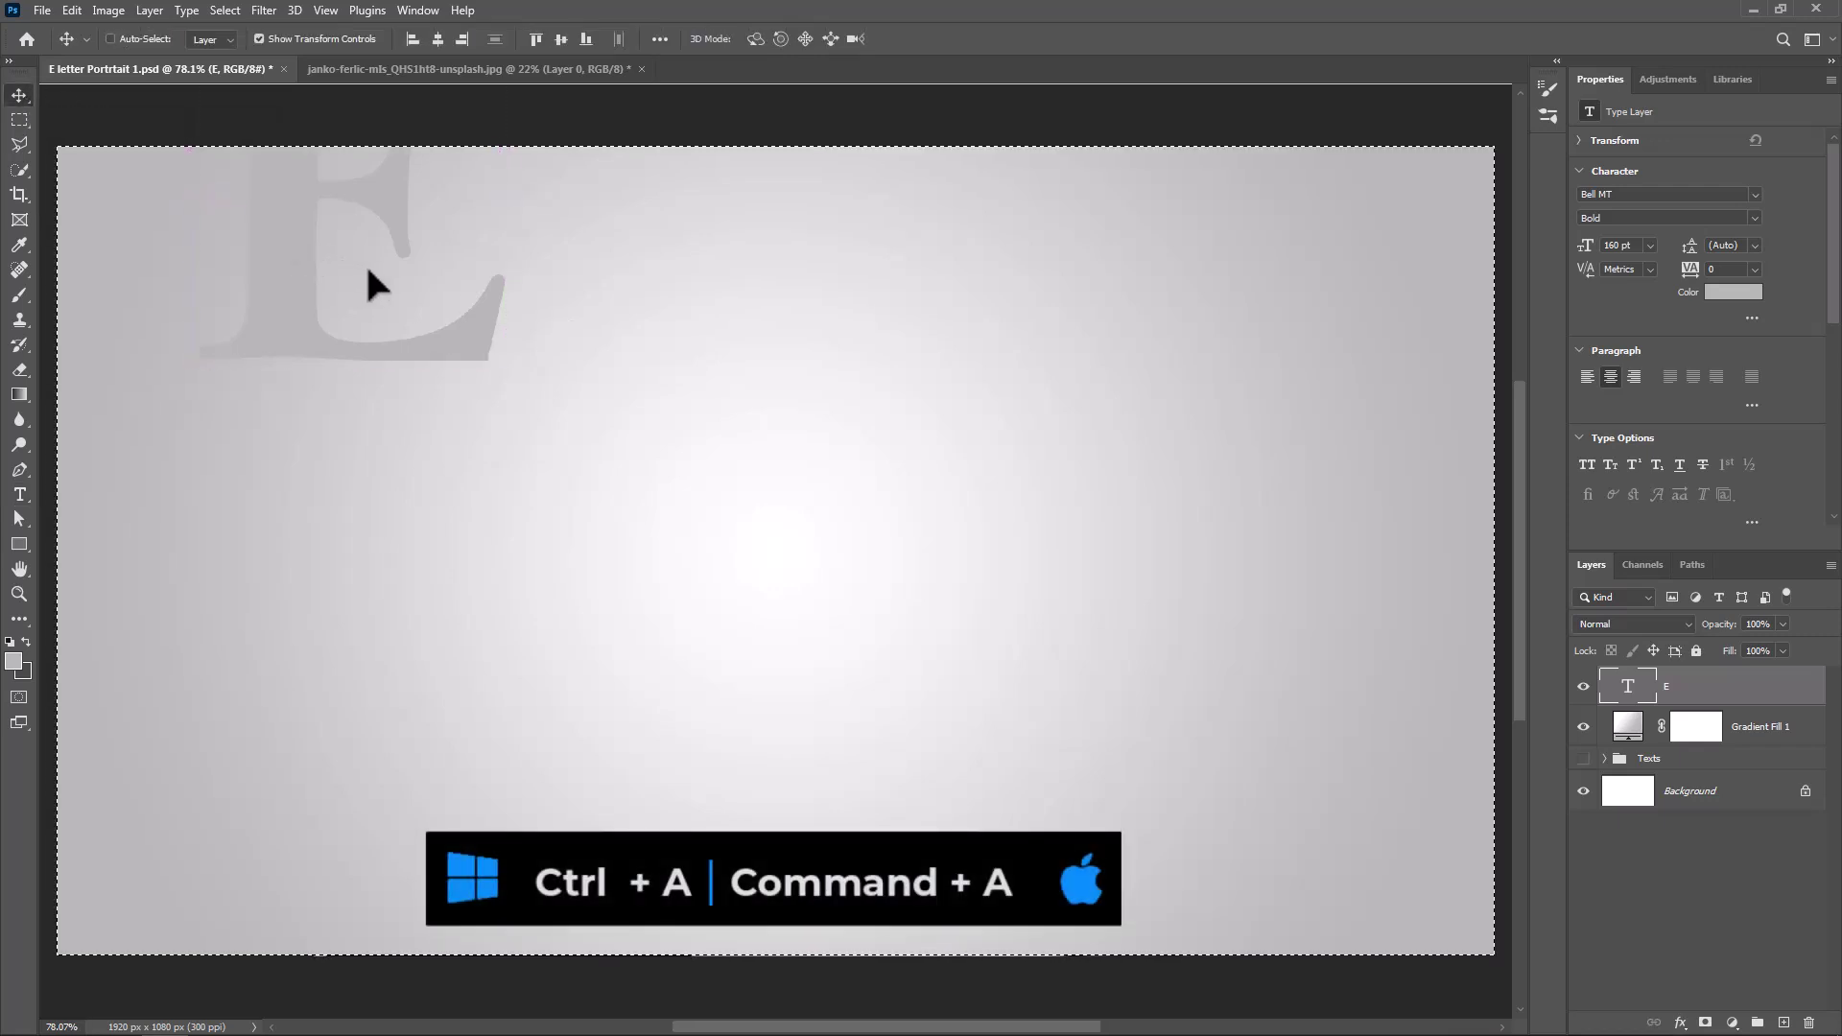
click(438, 38)
click(562, 39)
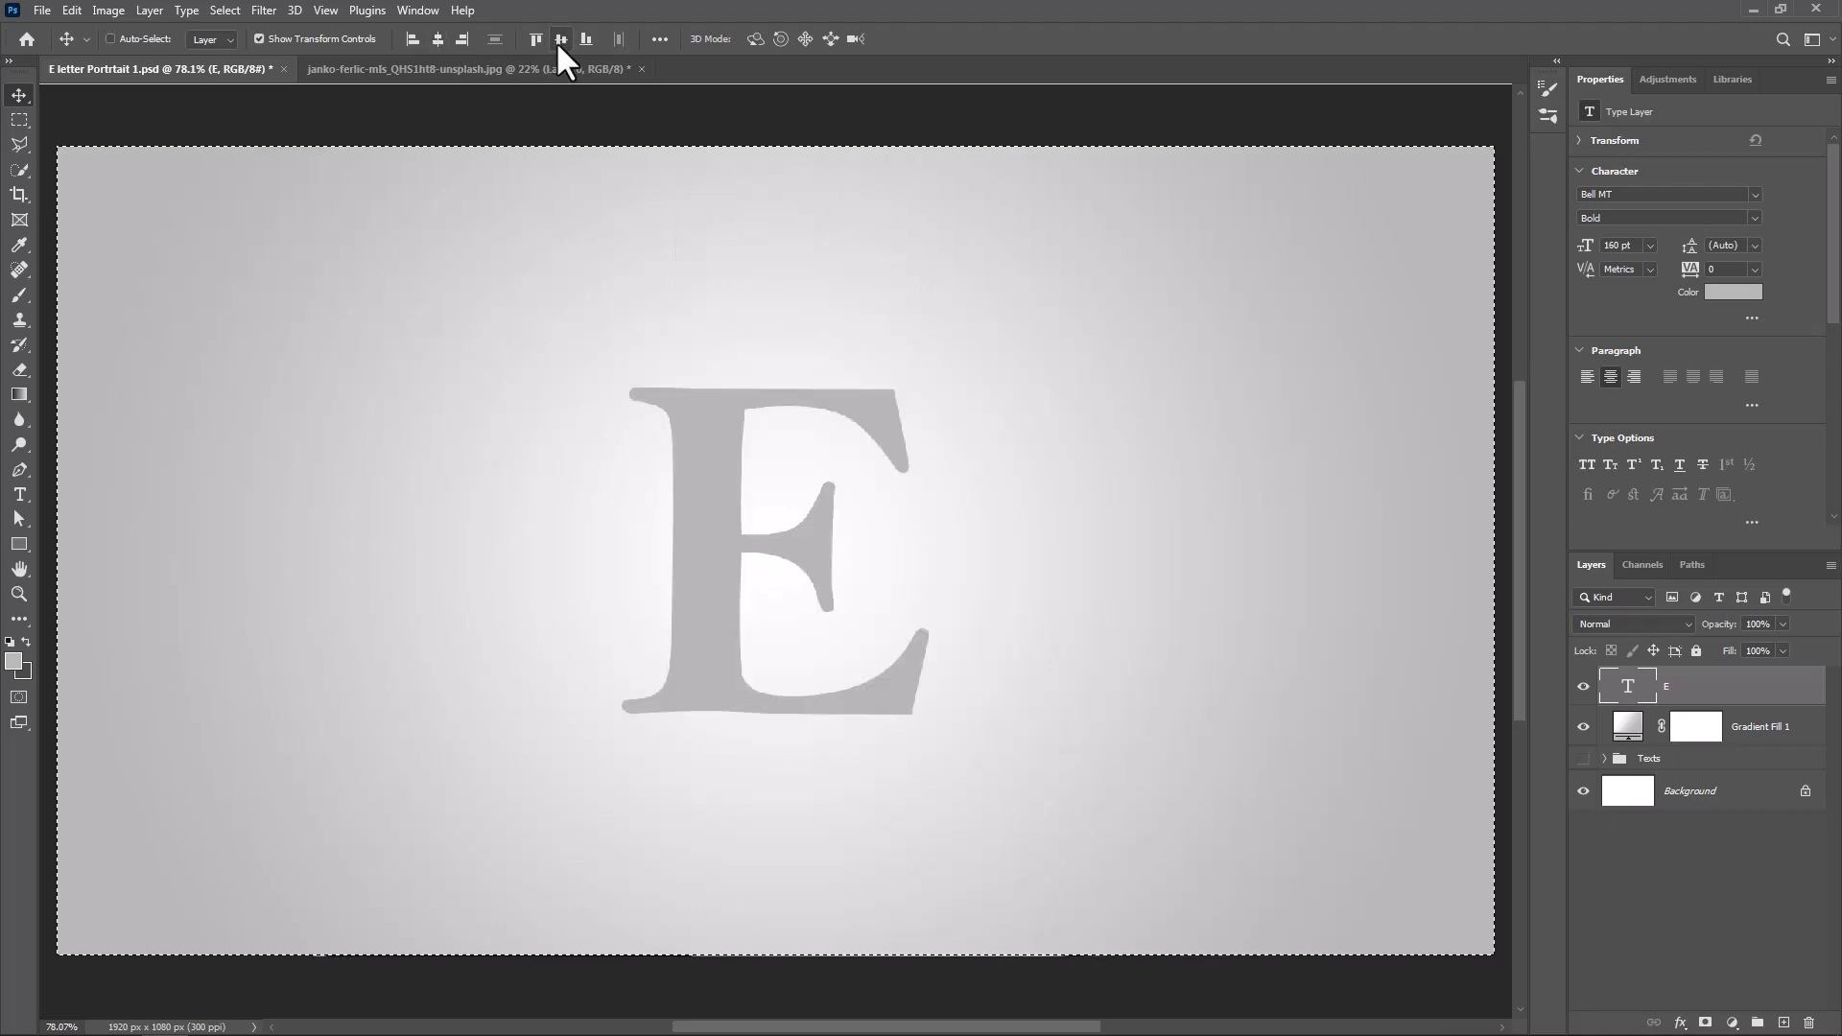
key(ctrl+d)
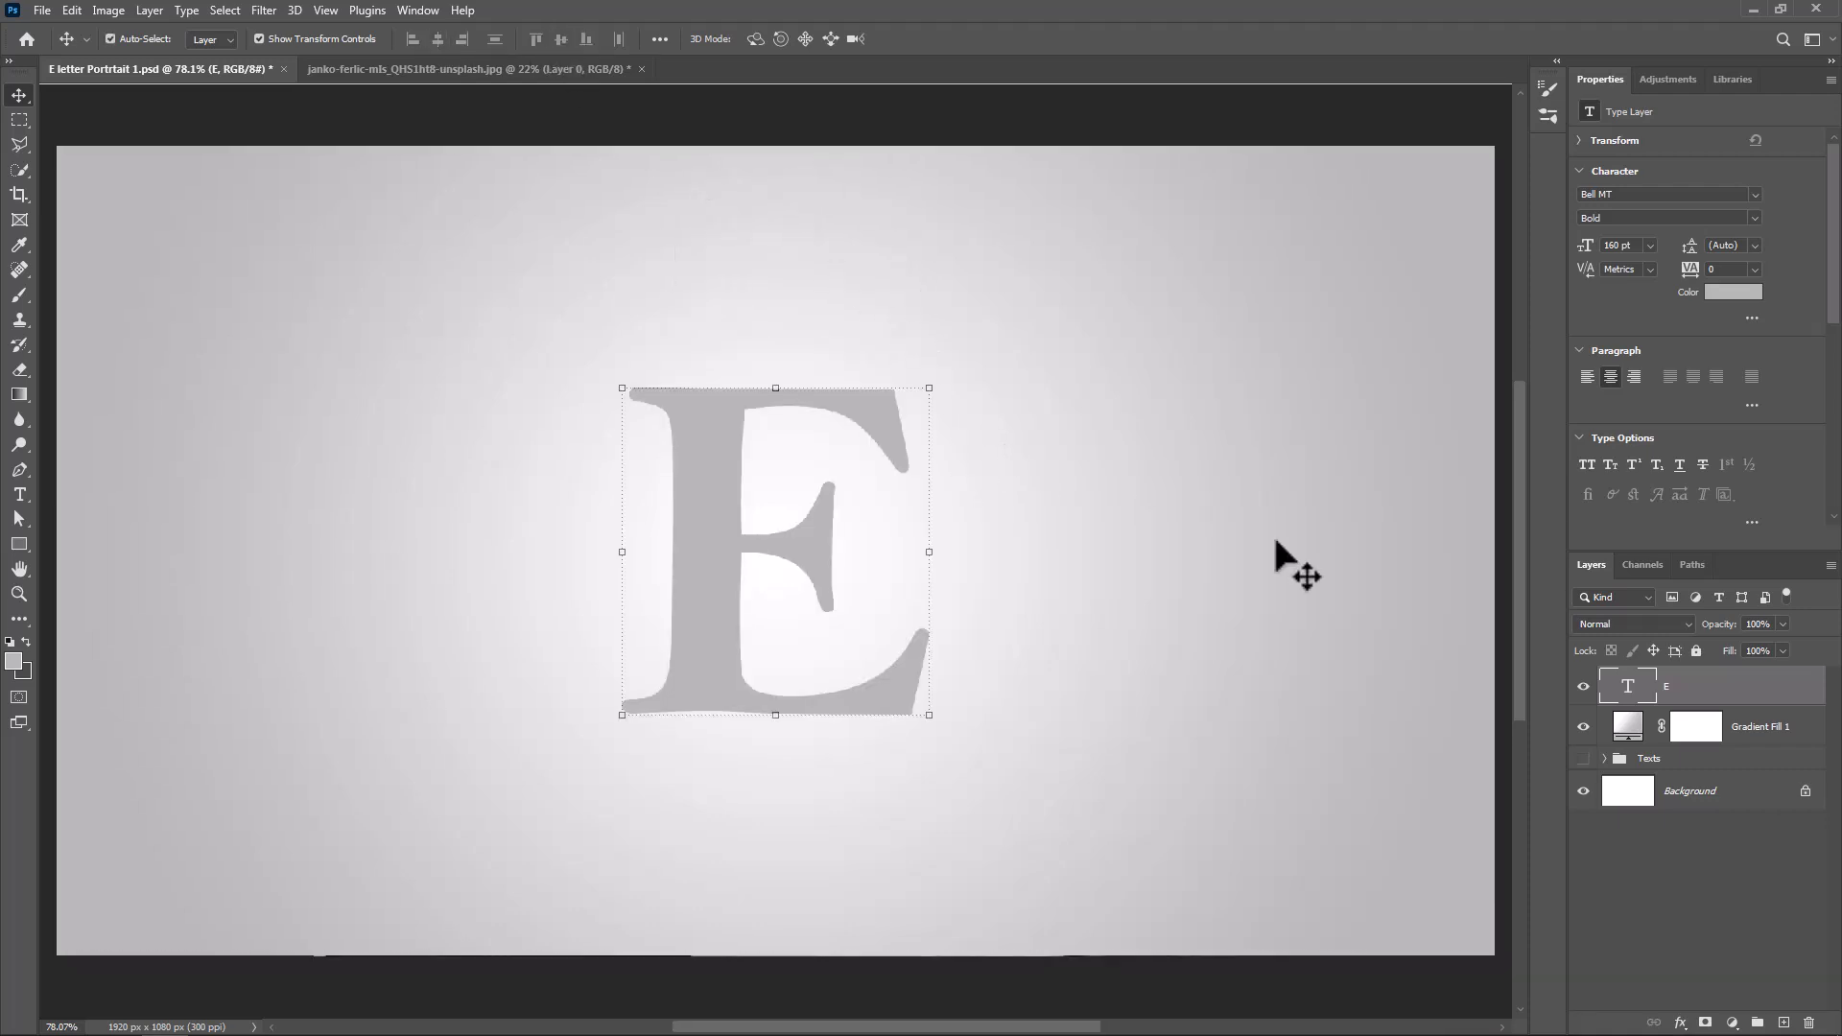
Step: In the portrait document, mask the woman using Select Subject and add an empty layer above
click(425, 70)
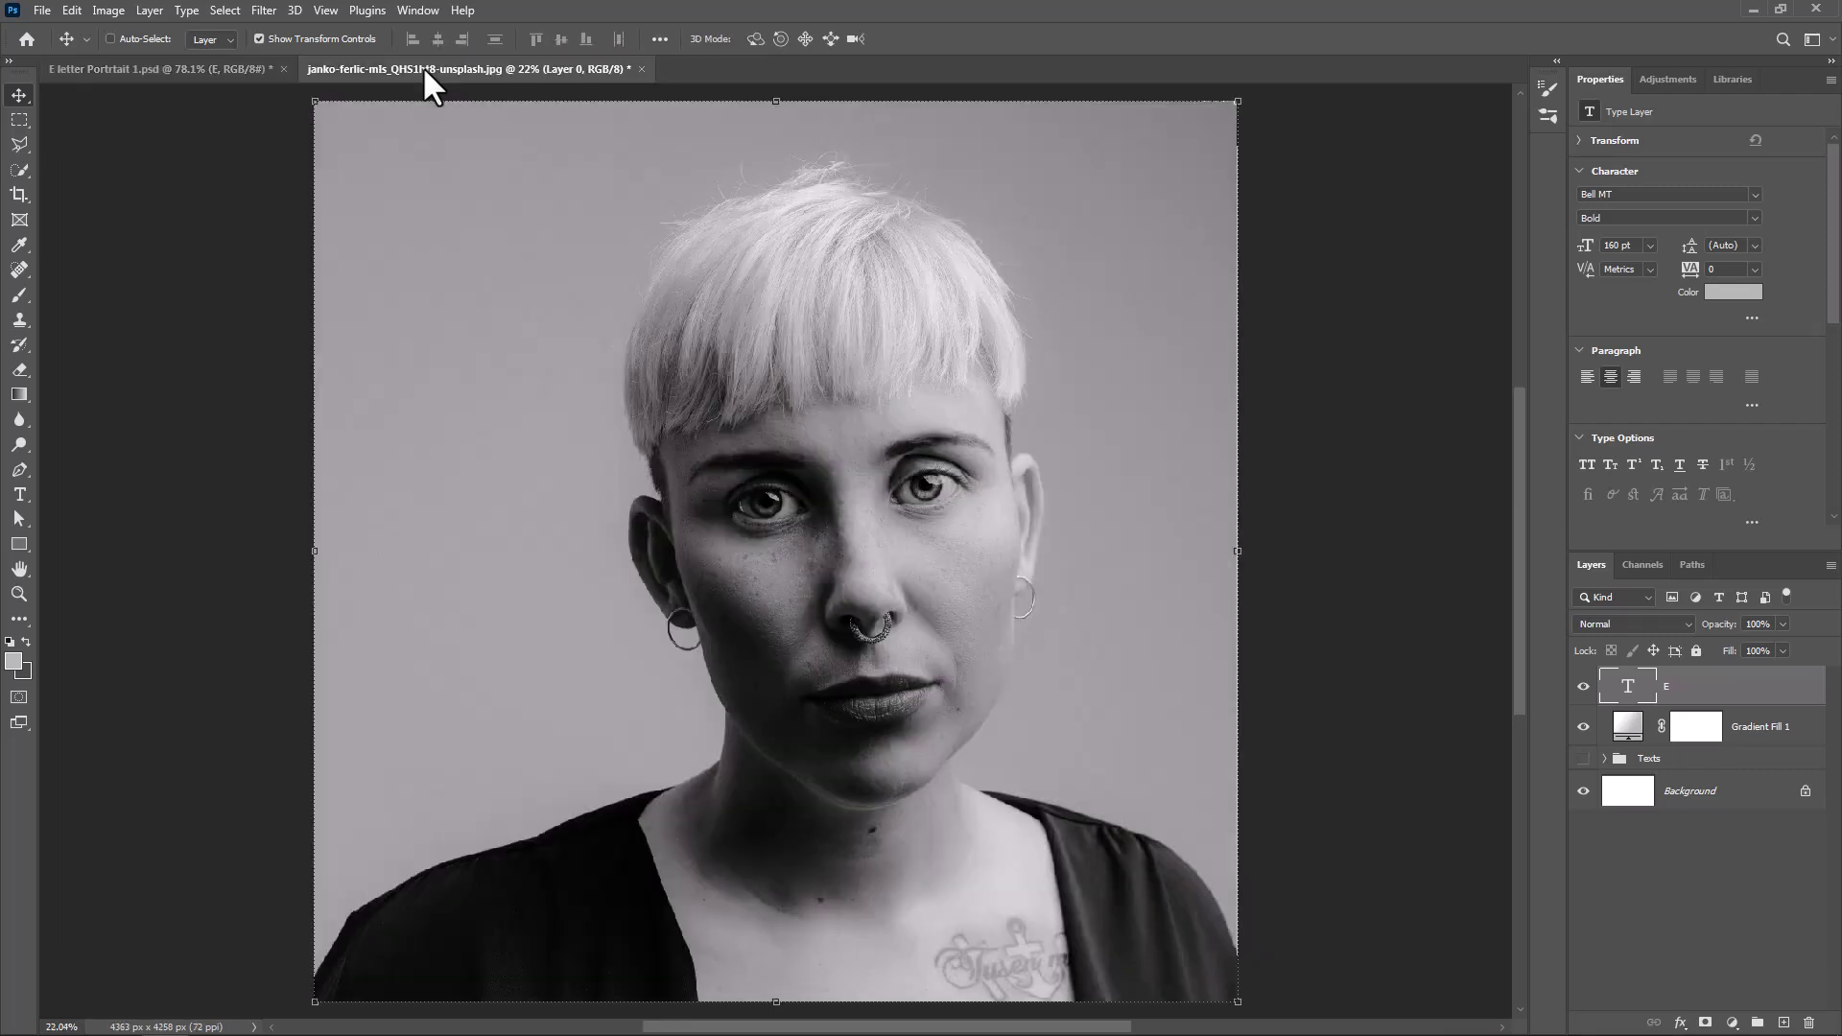
click(223, 10)
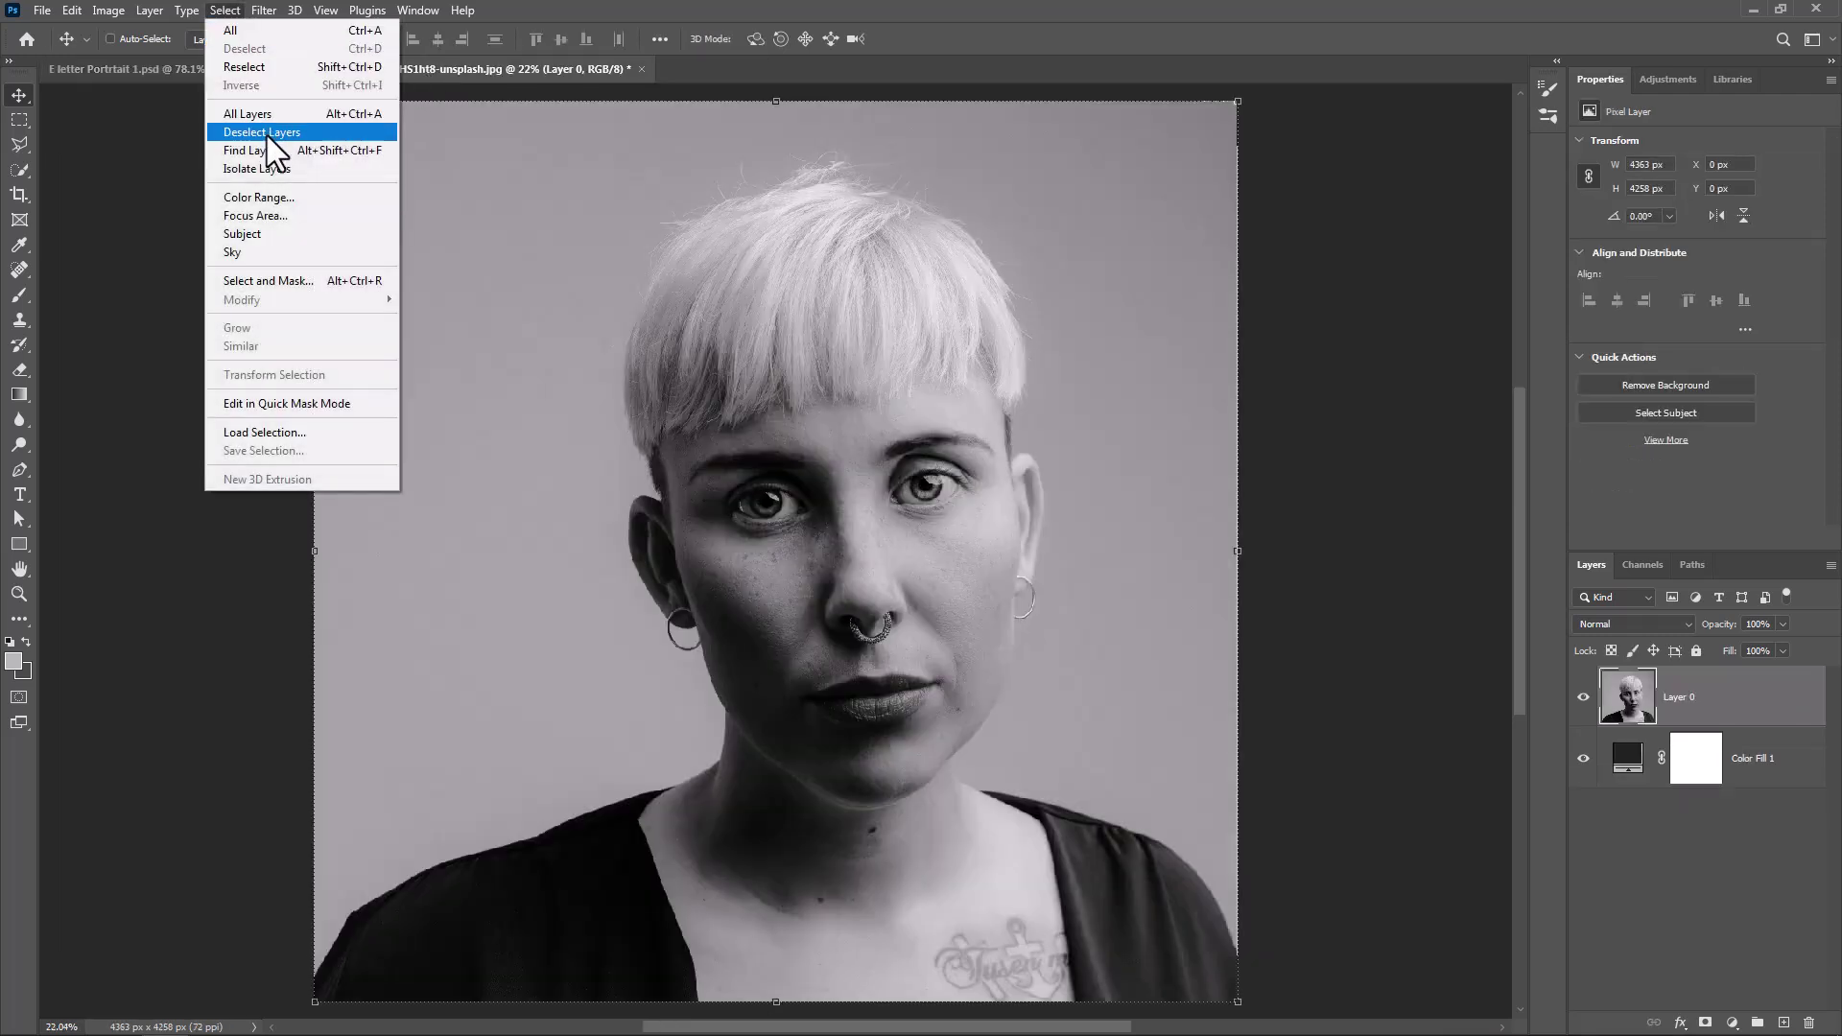
click(256, 236)
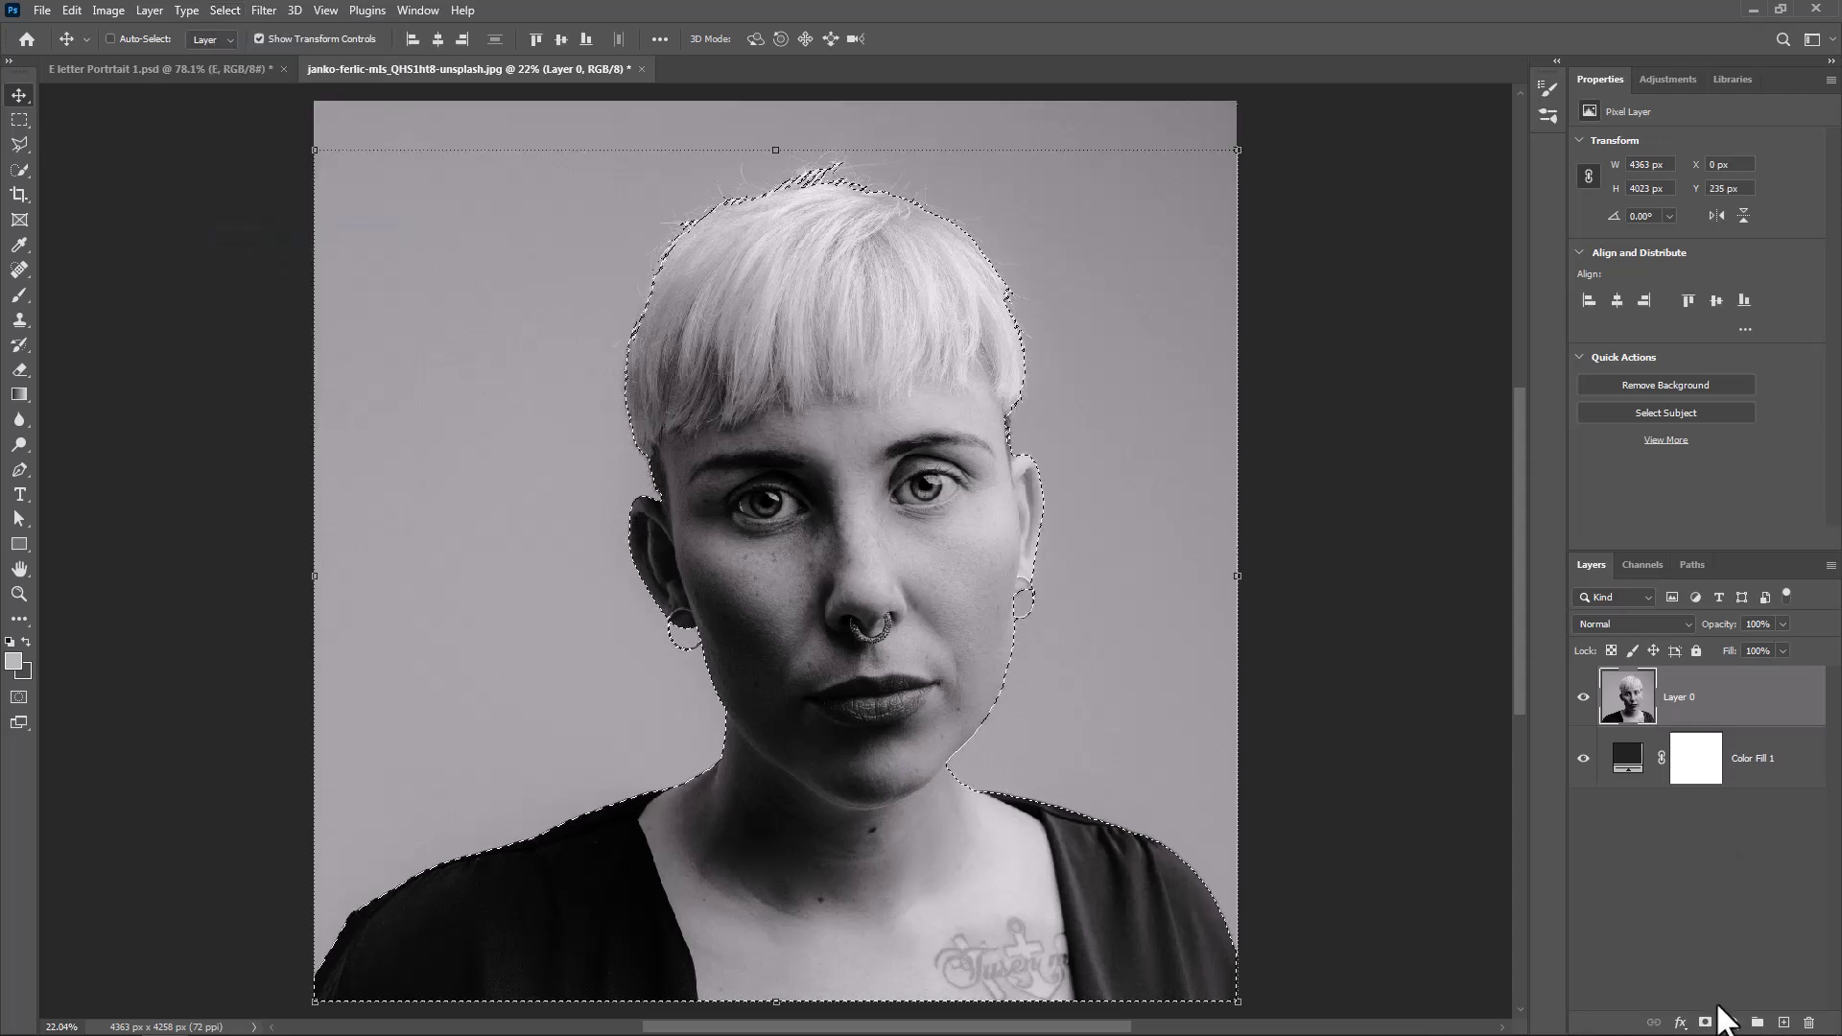
click(1707, 1022)
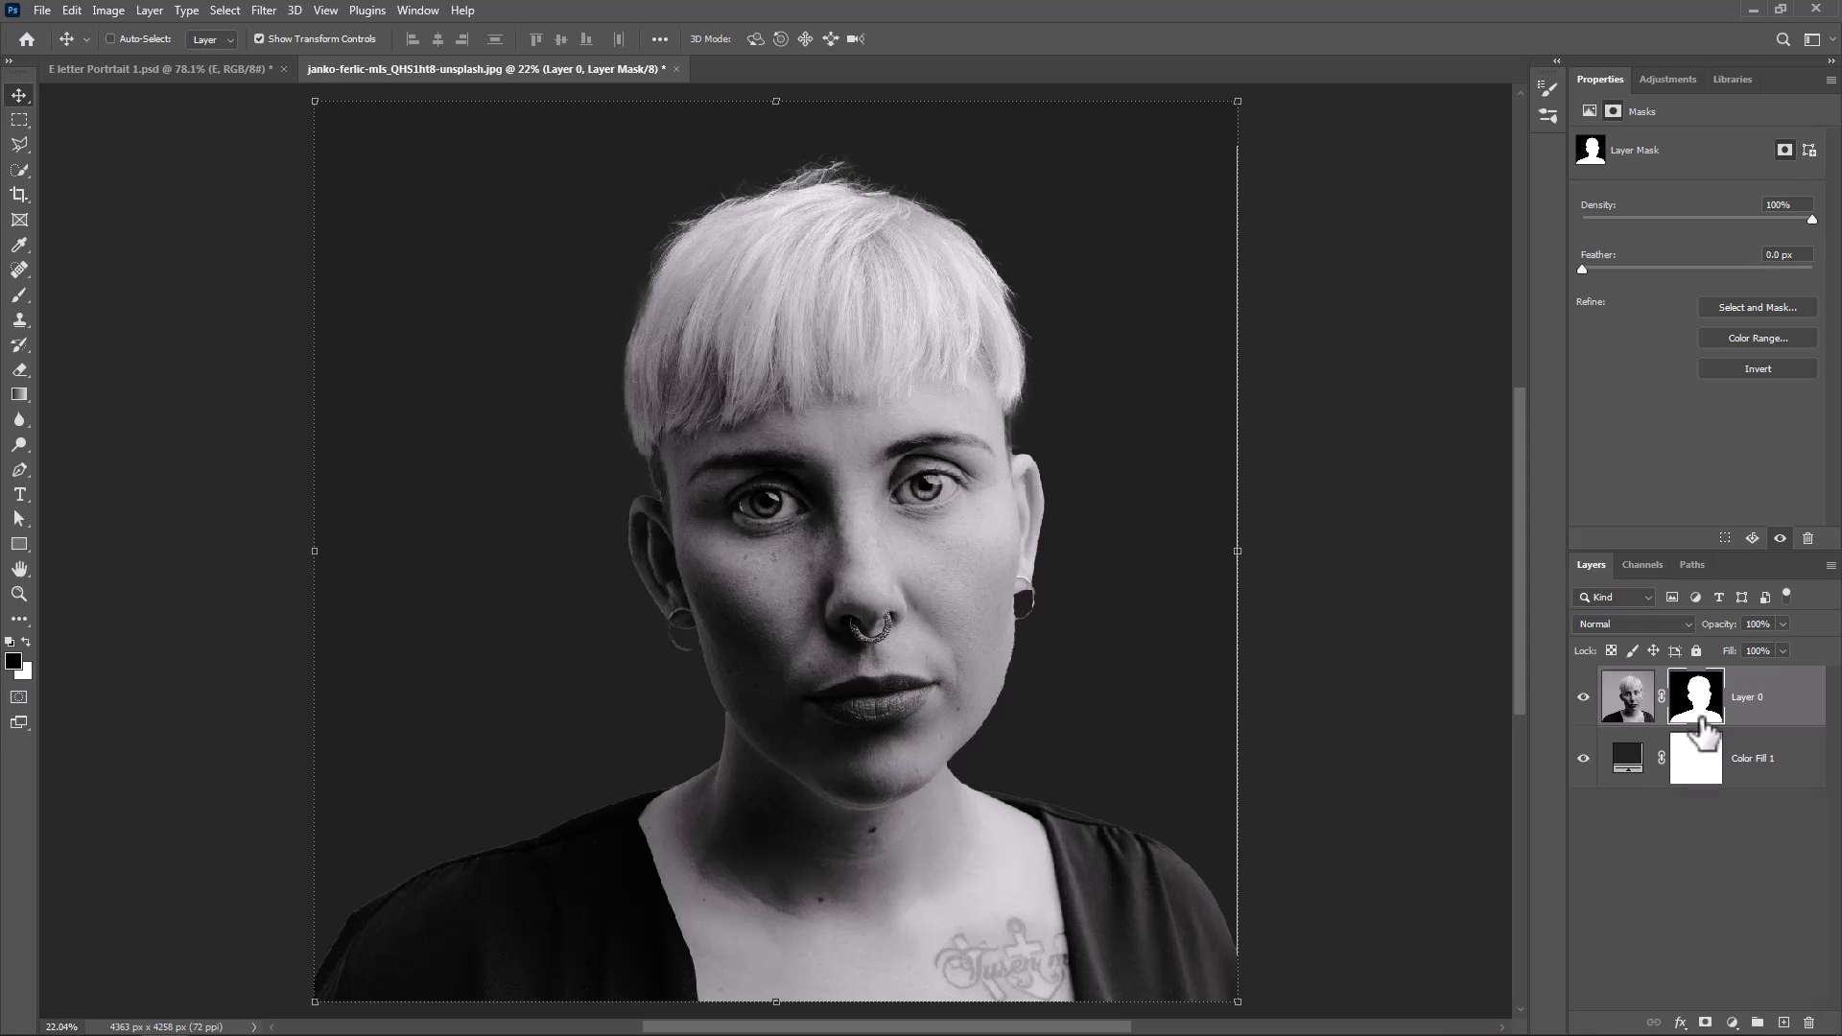
click(1784, 1022)
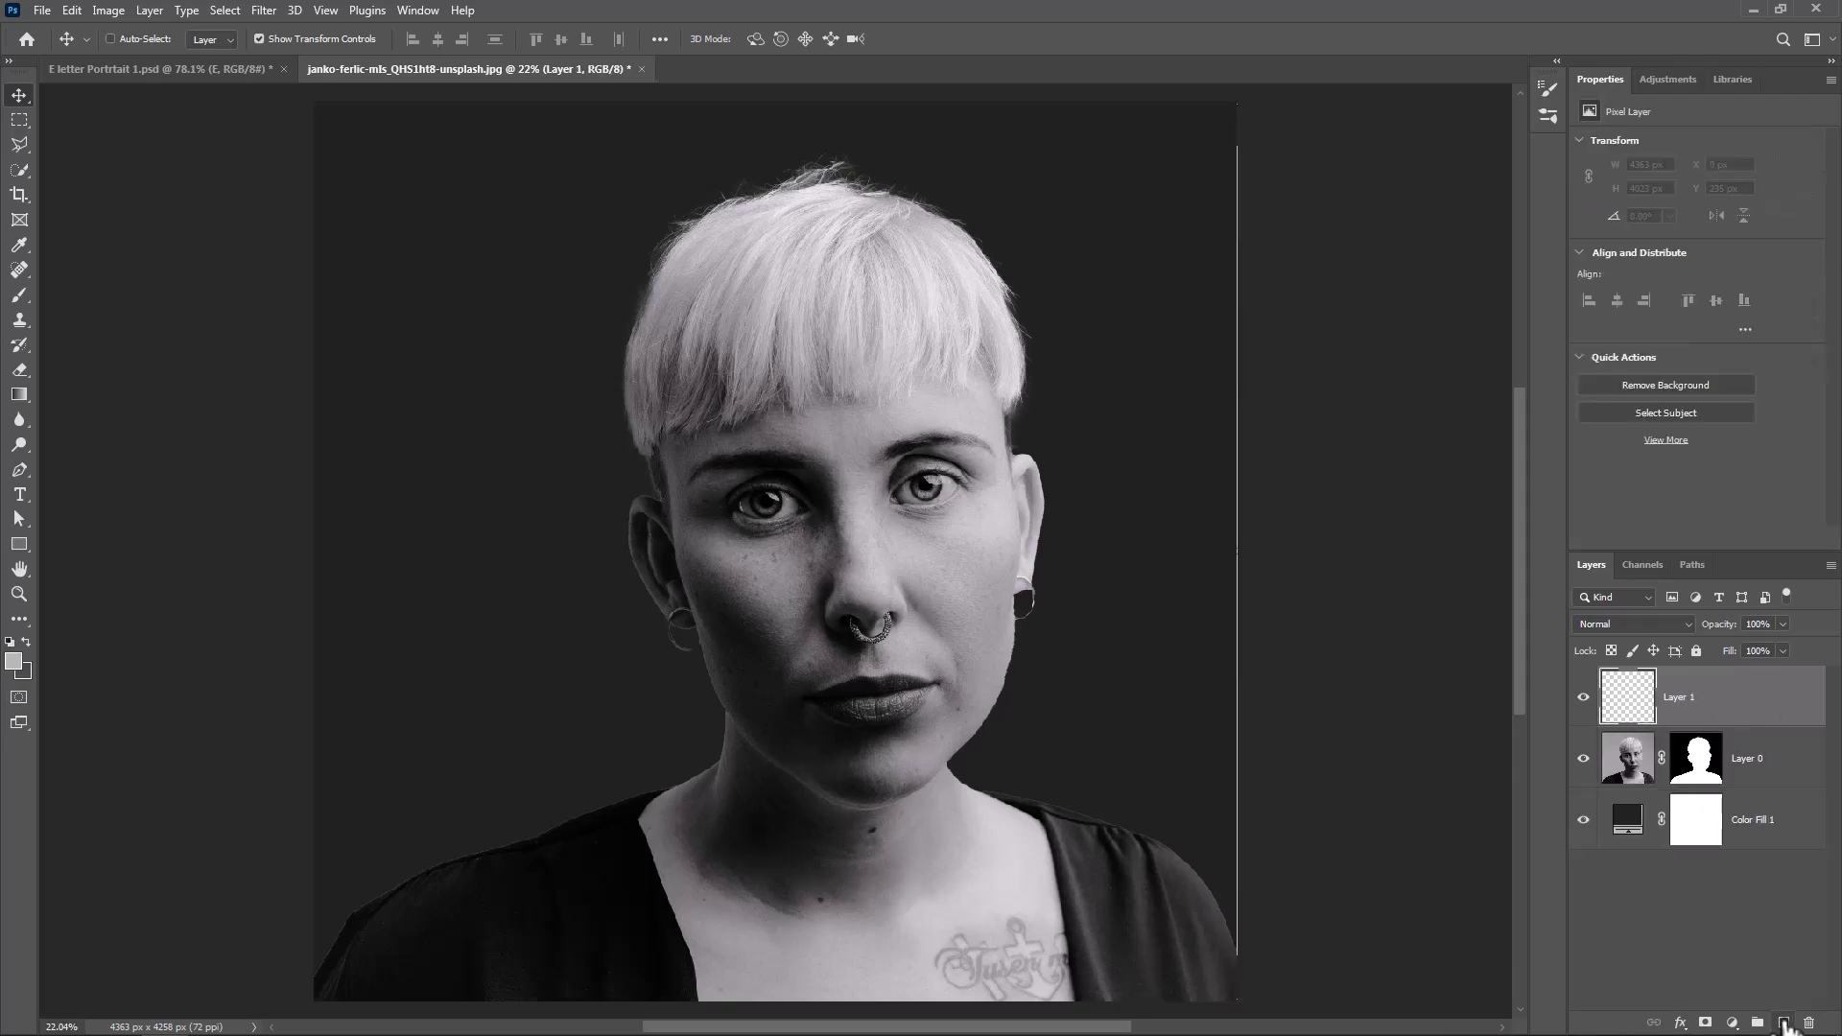
Step: Paint pure red #ff0000 dots over both eyes and set that layer to Linear Dodge (Add)
click(18, 295)
right_click(931, 551)
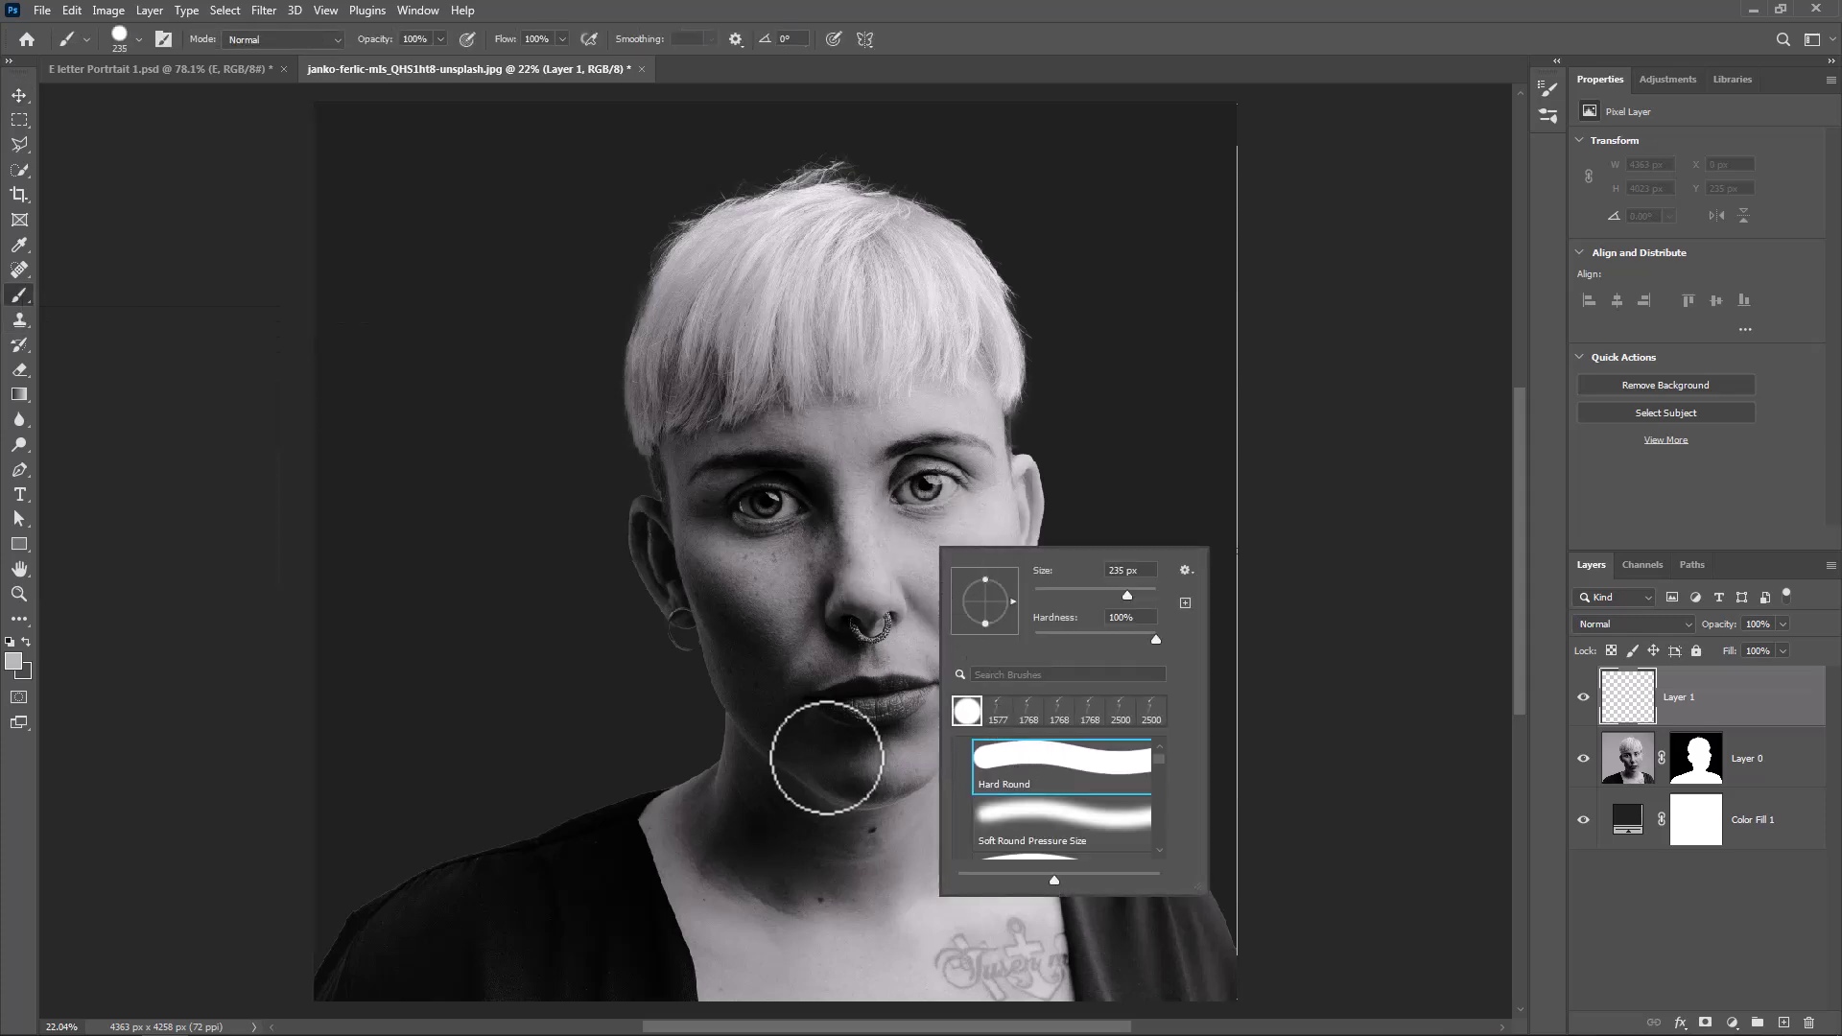
click(12, 662)
mouse_move(1433, 682)
mouse_down()
mouse_move(1467, 617)
mouse_move(1543, 564)
mouse_up()
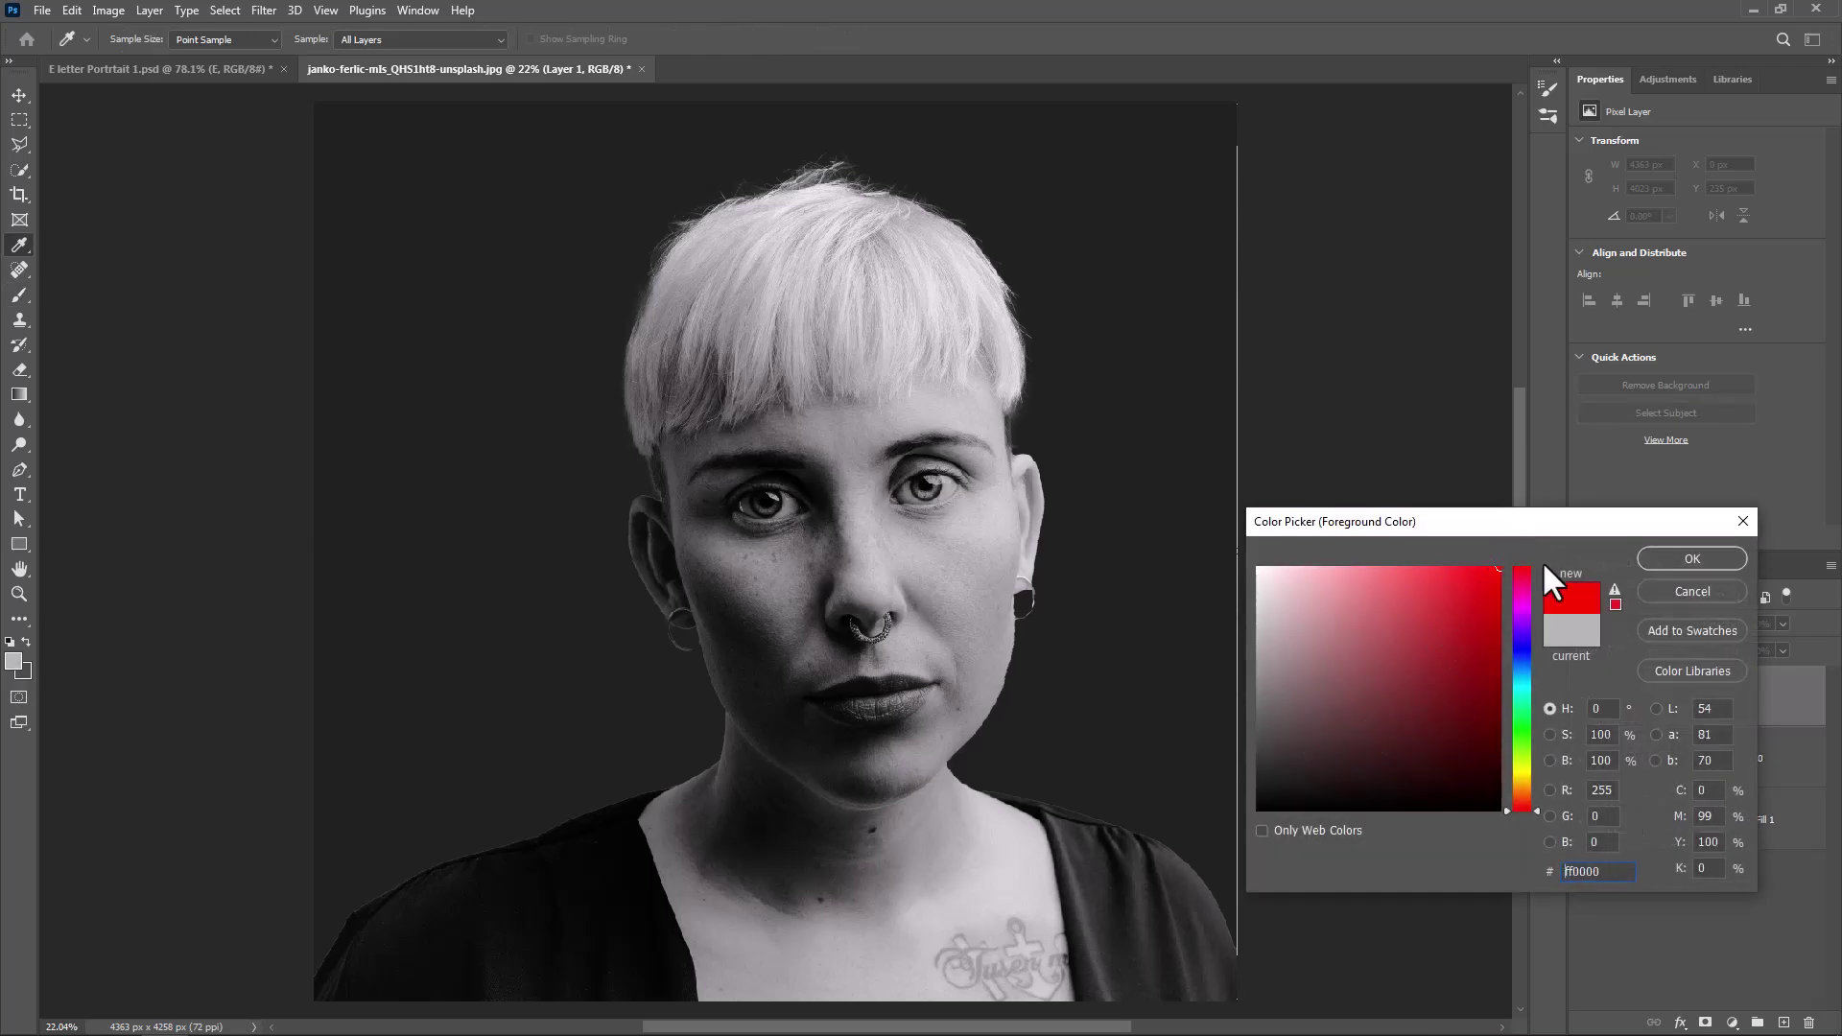
click(1674, 559)
alt+right_click(929, 485)
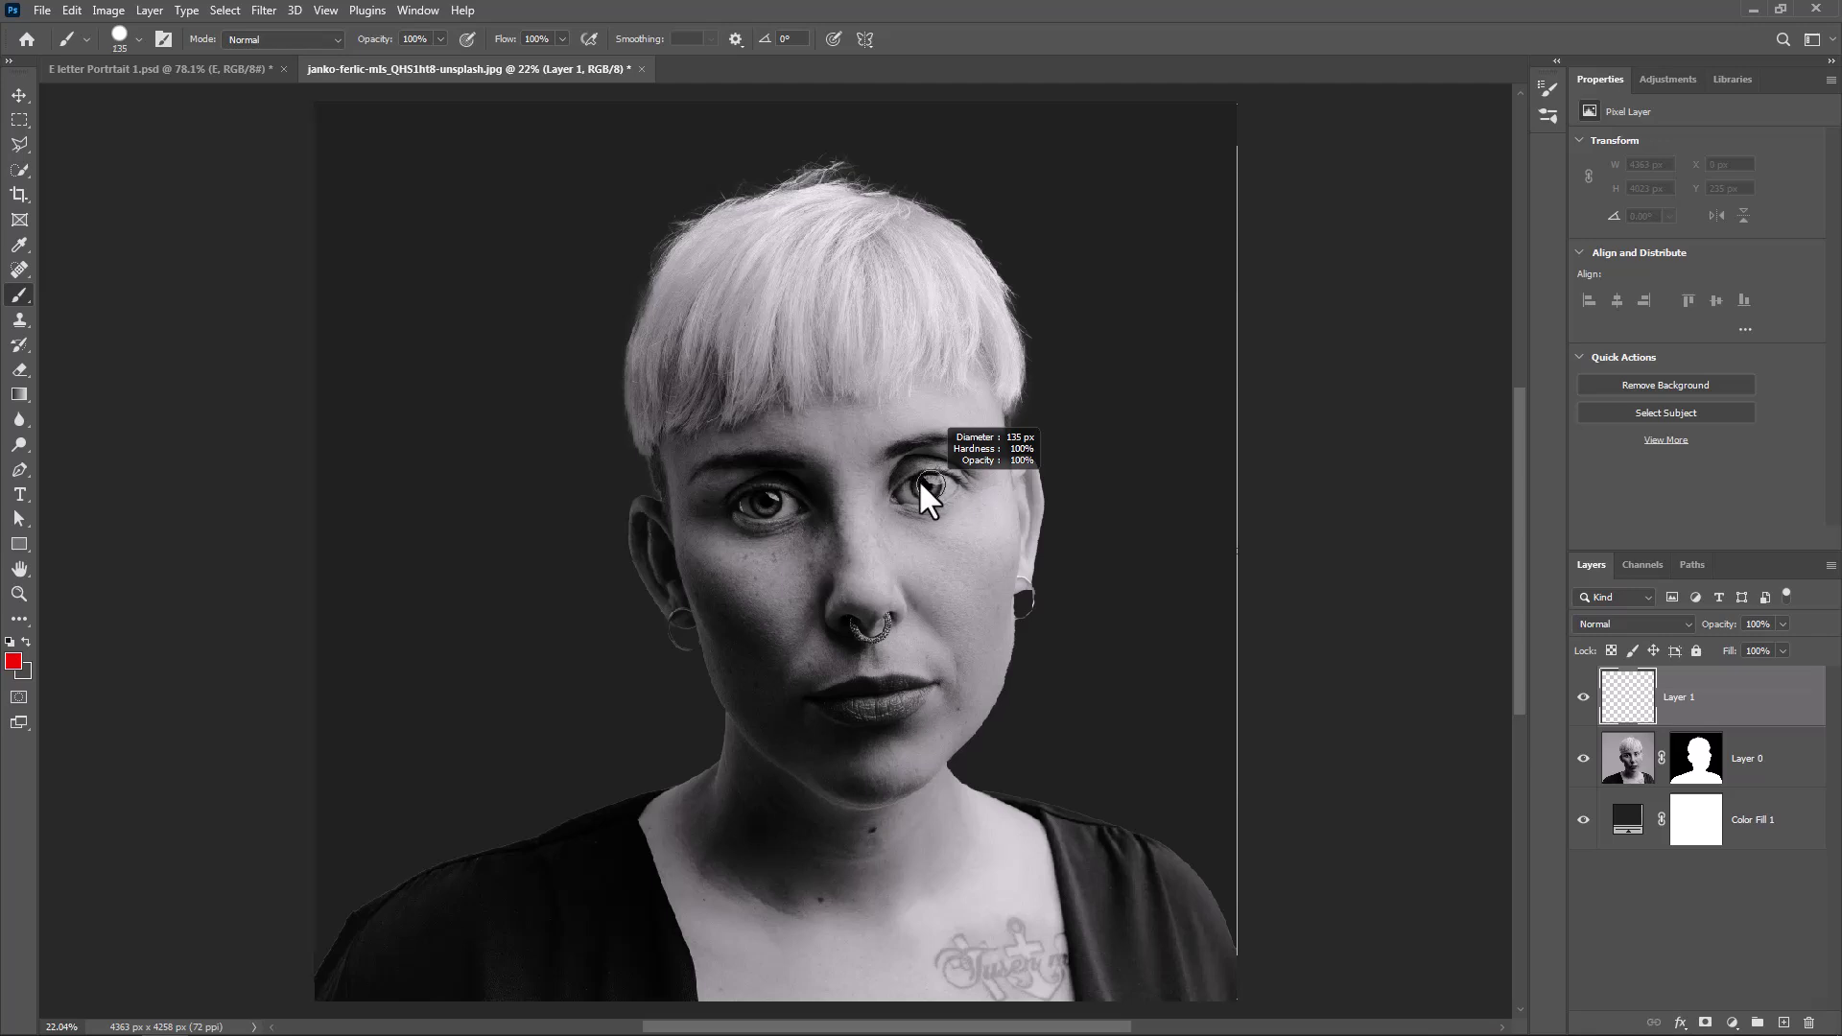
click(928, 487)
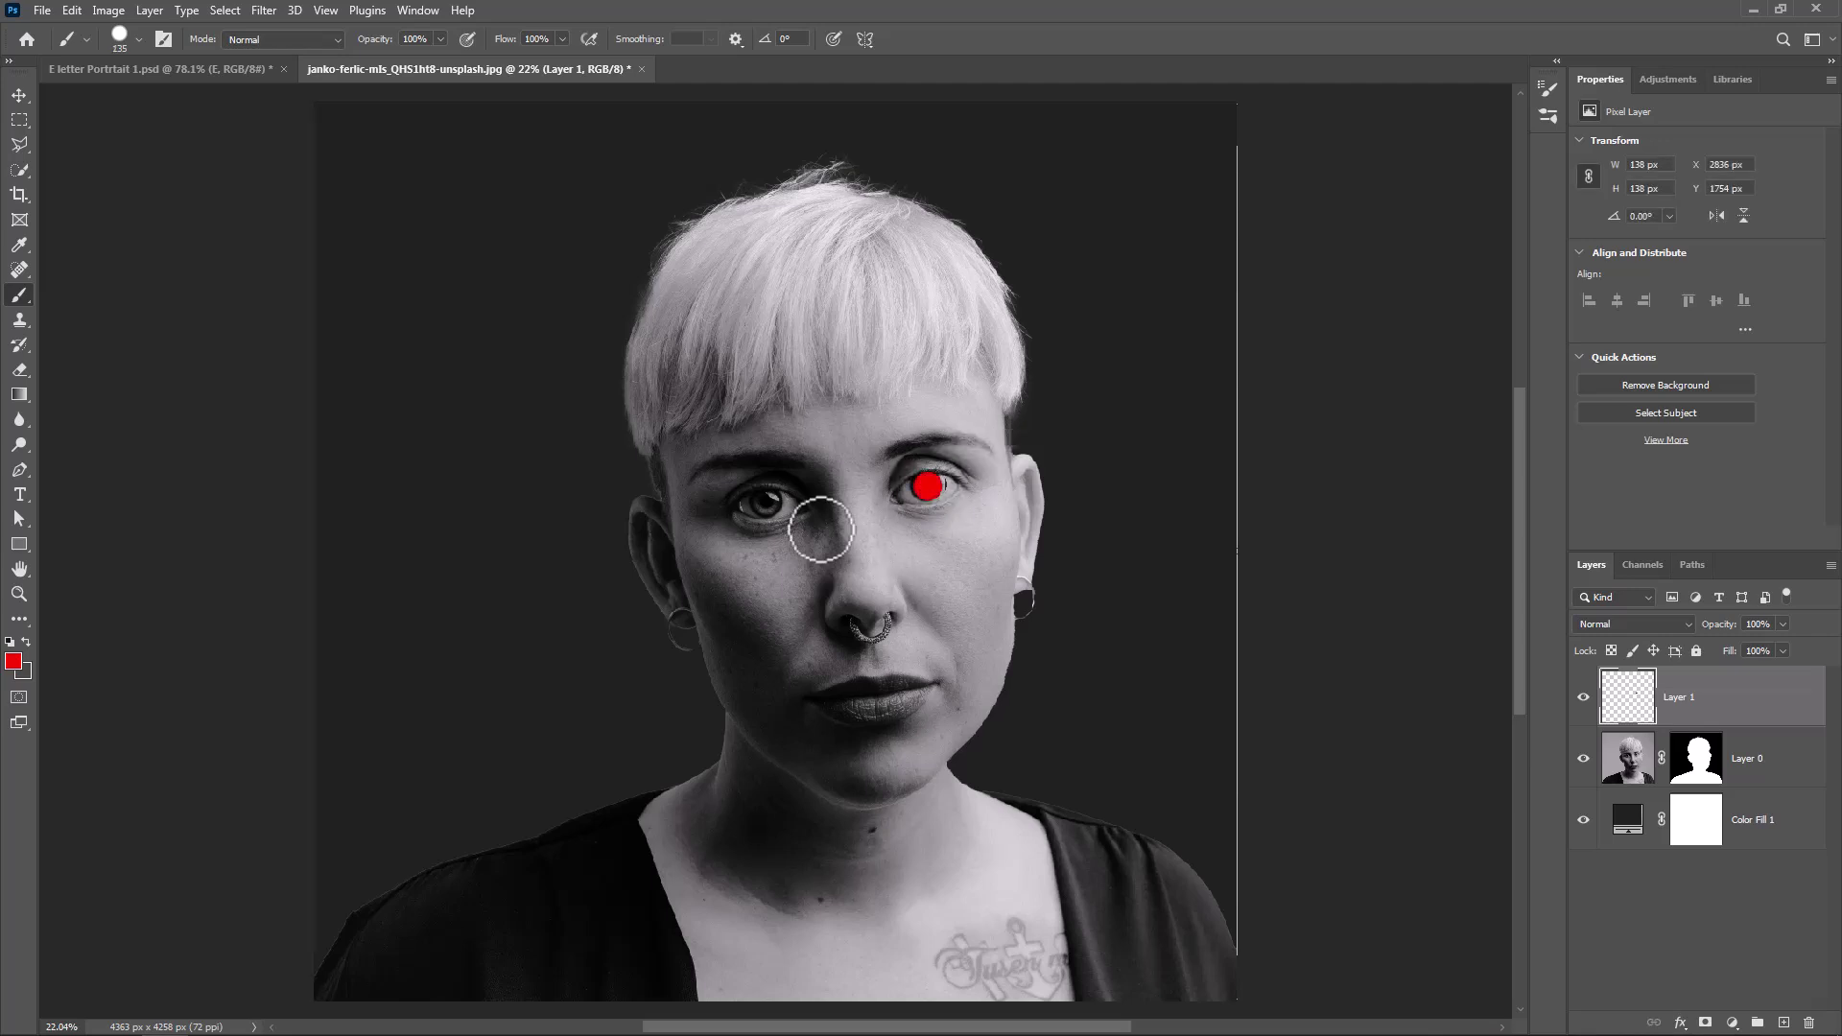
click(766, 502)
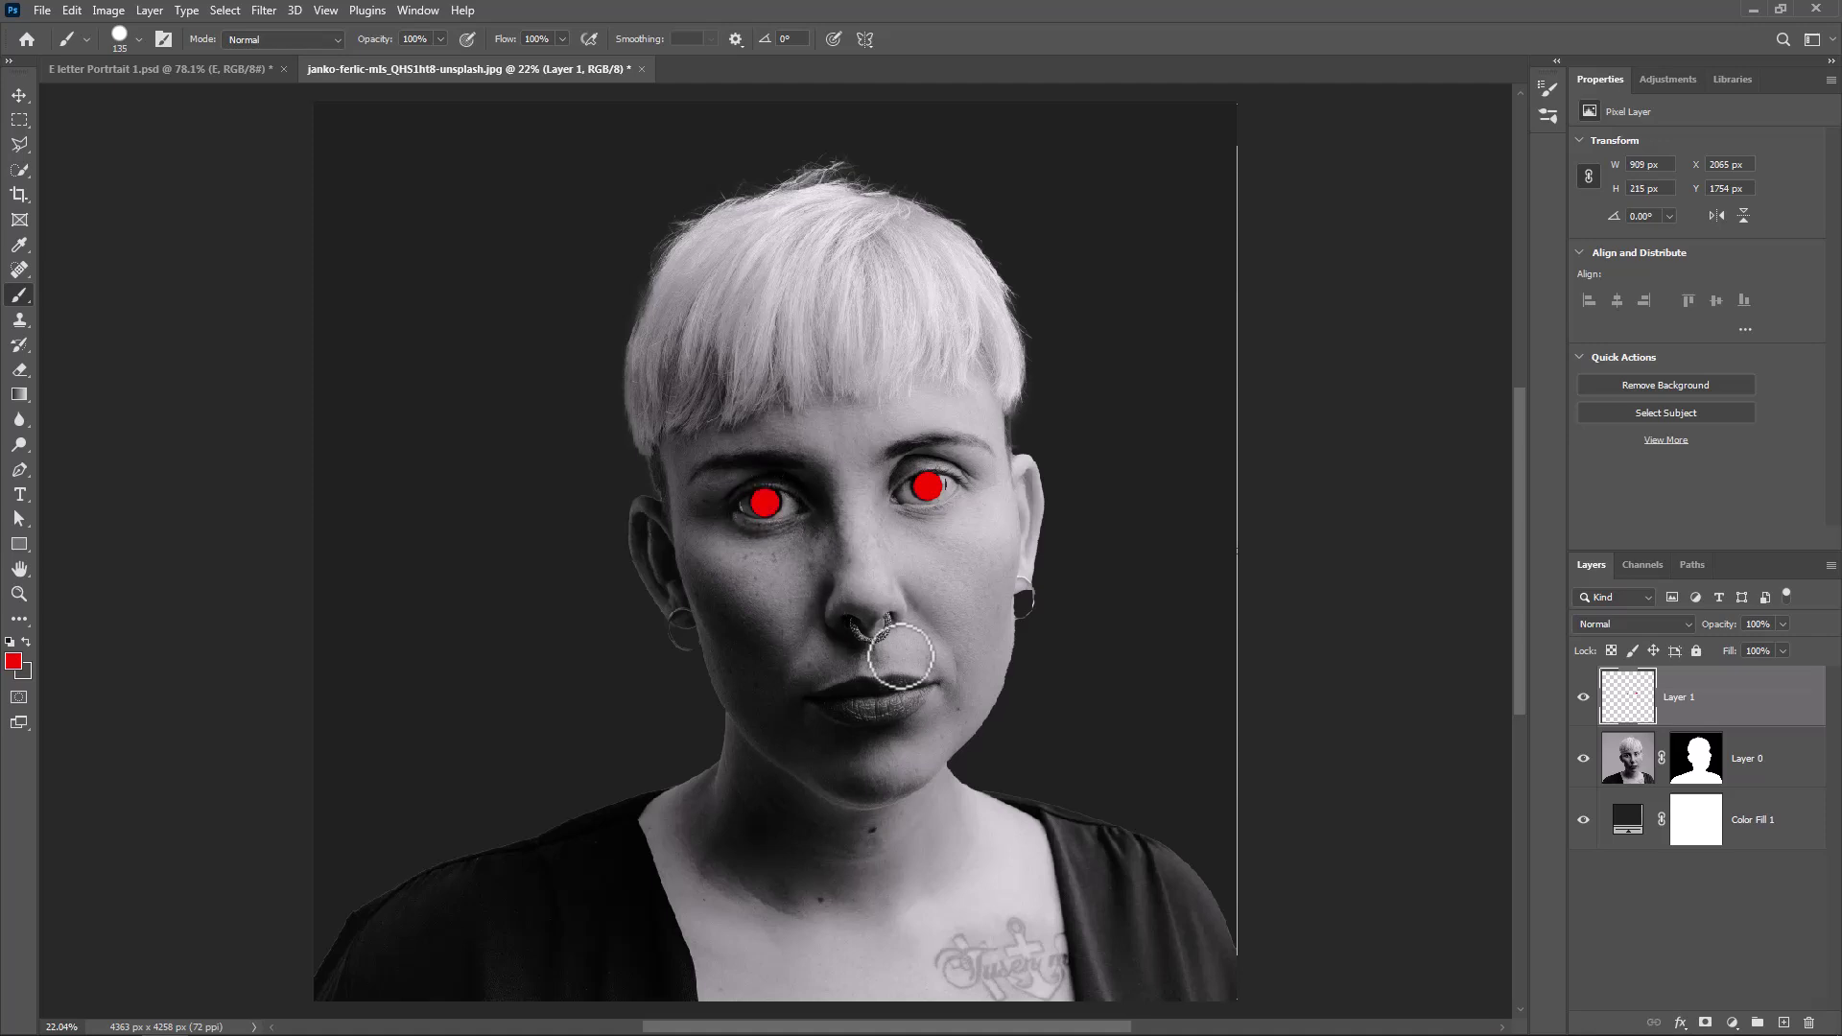
click(1688, 624)
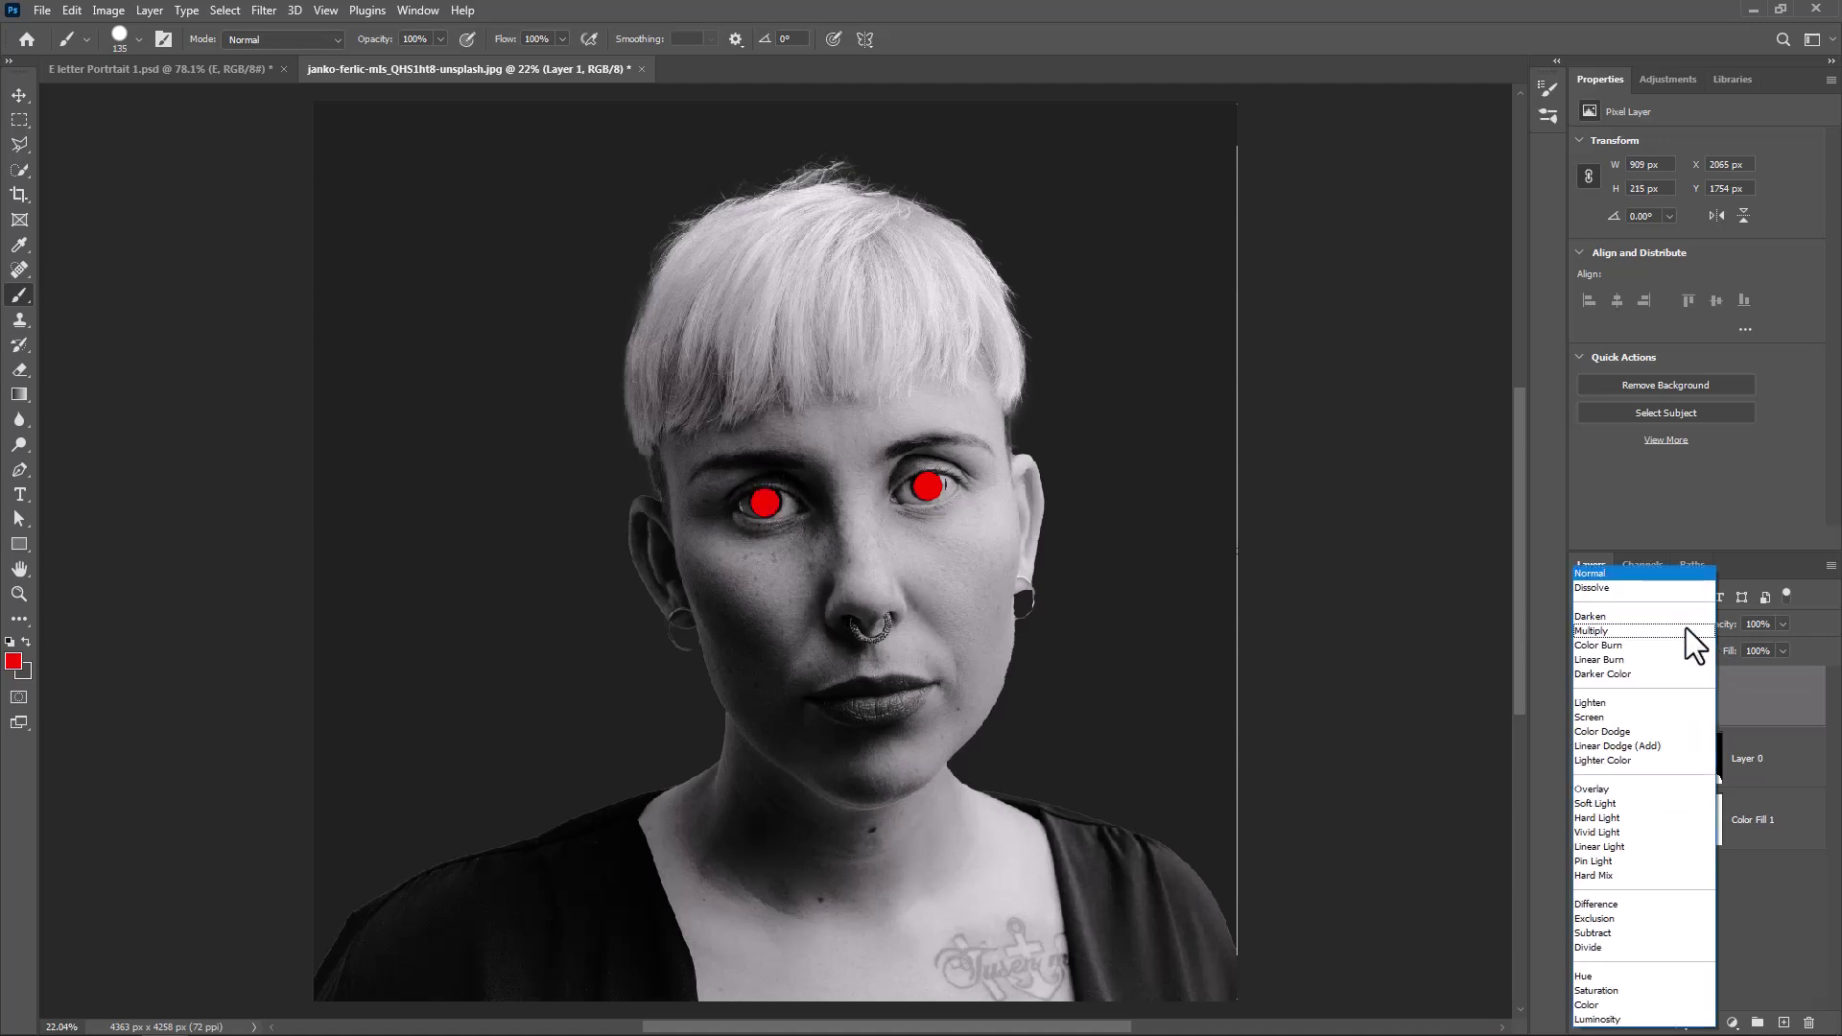
click(1619, 745)
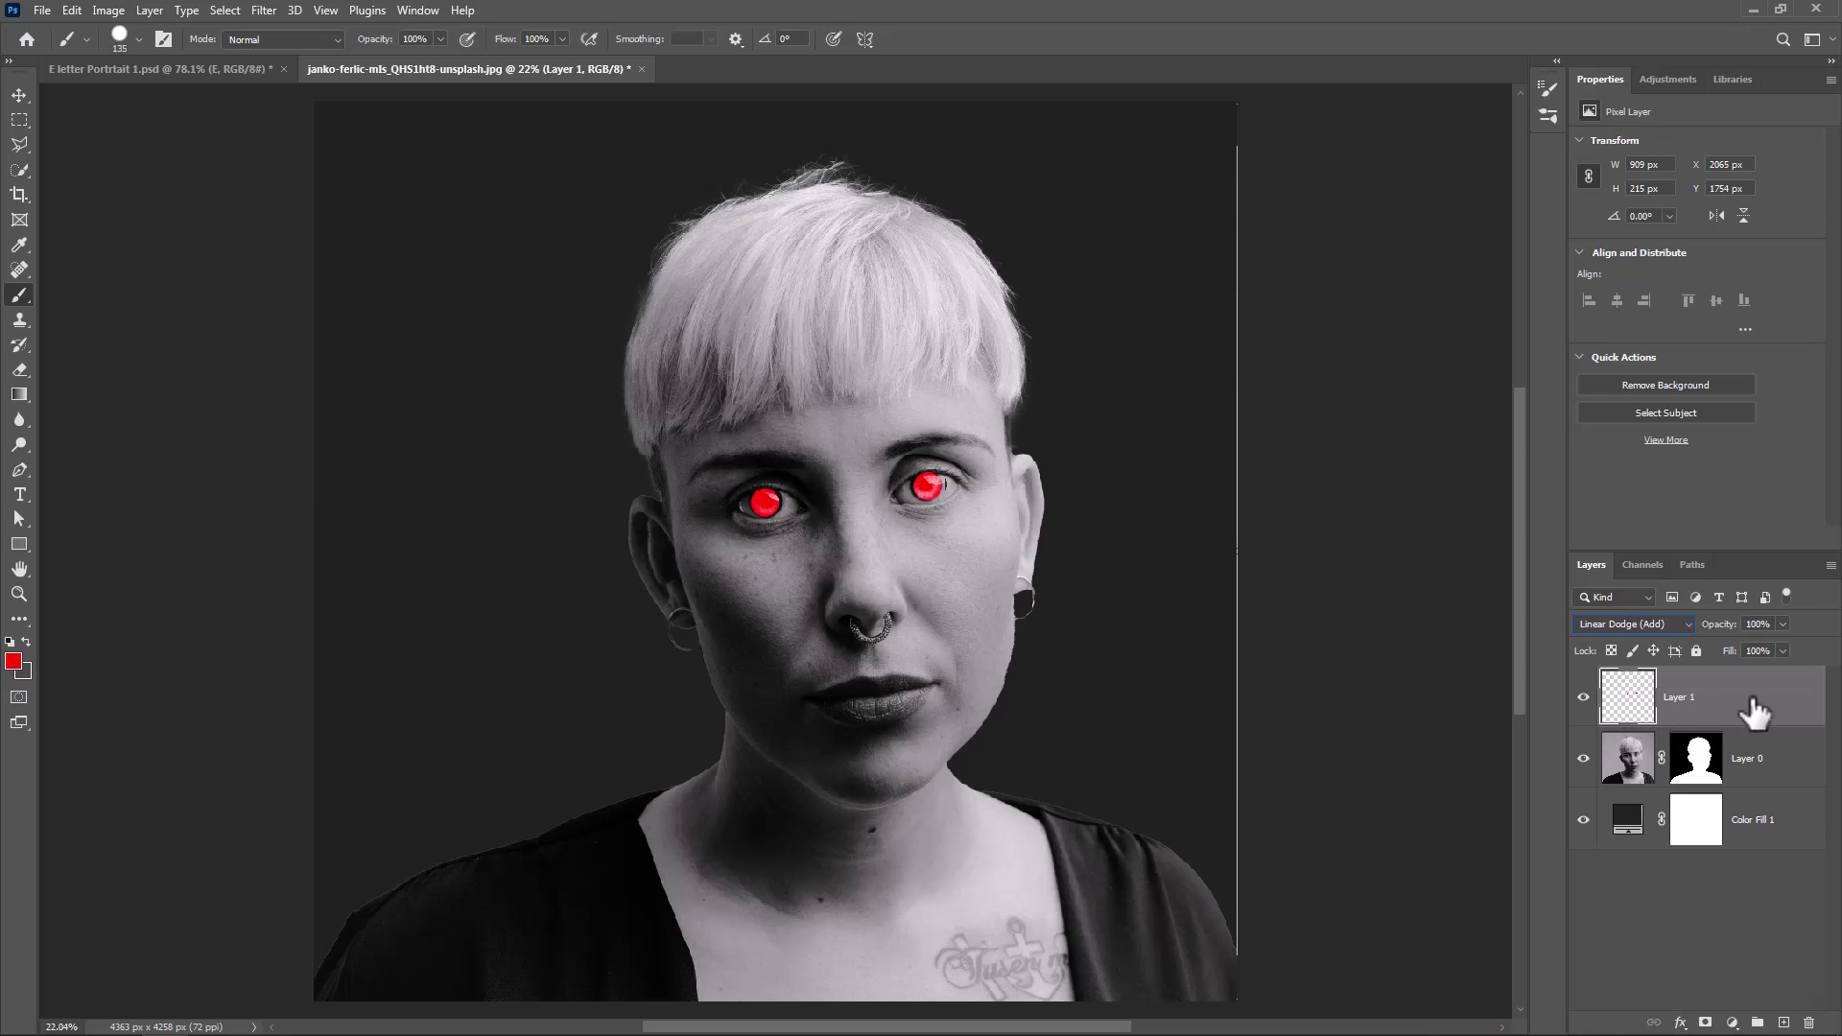
Step: Split the Underlying Layer black slider and add an Outer Glow of about 32 px
right_click(1806, 727)
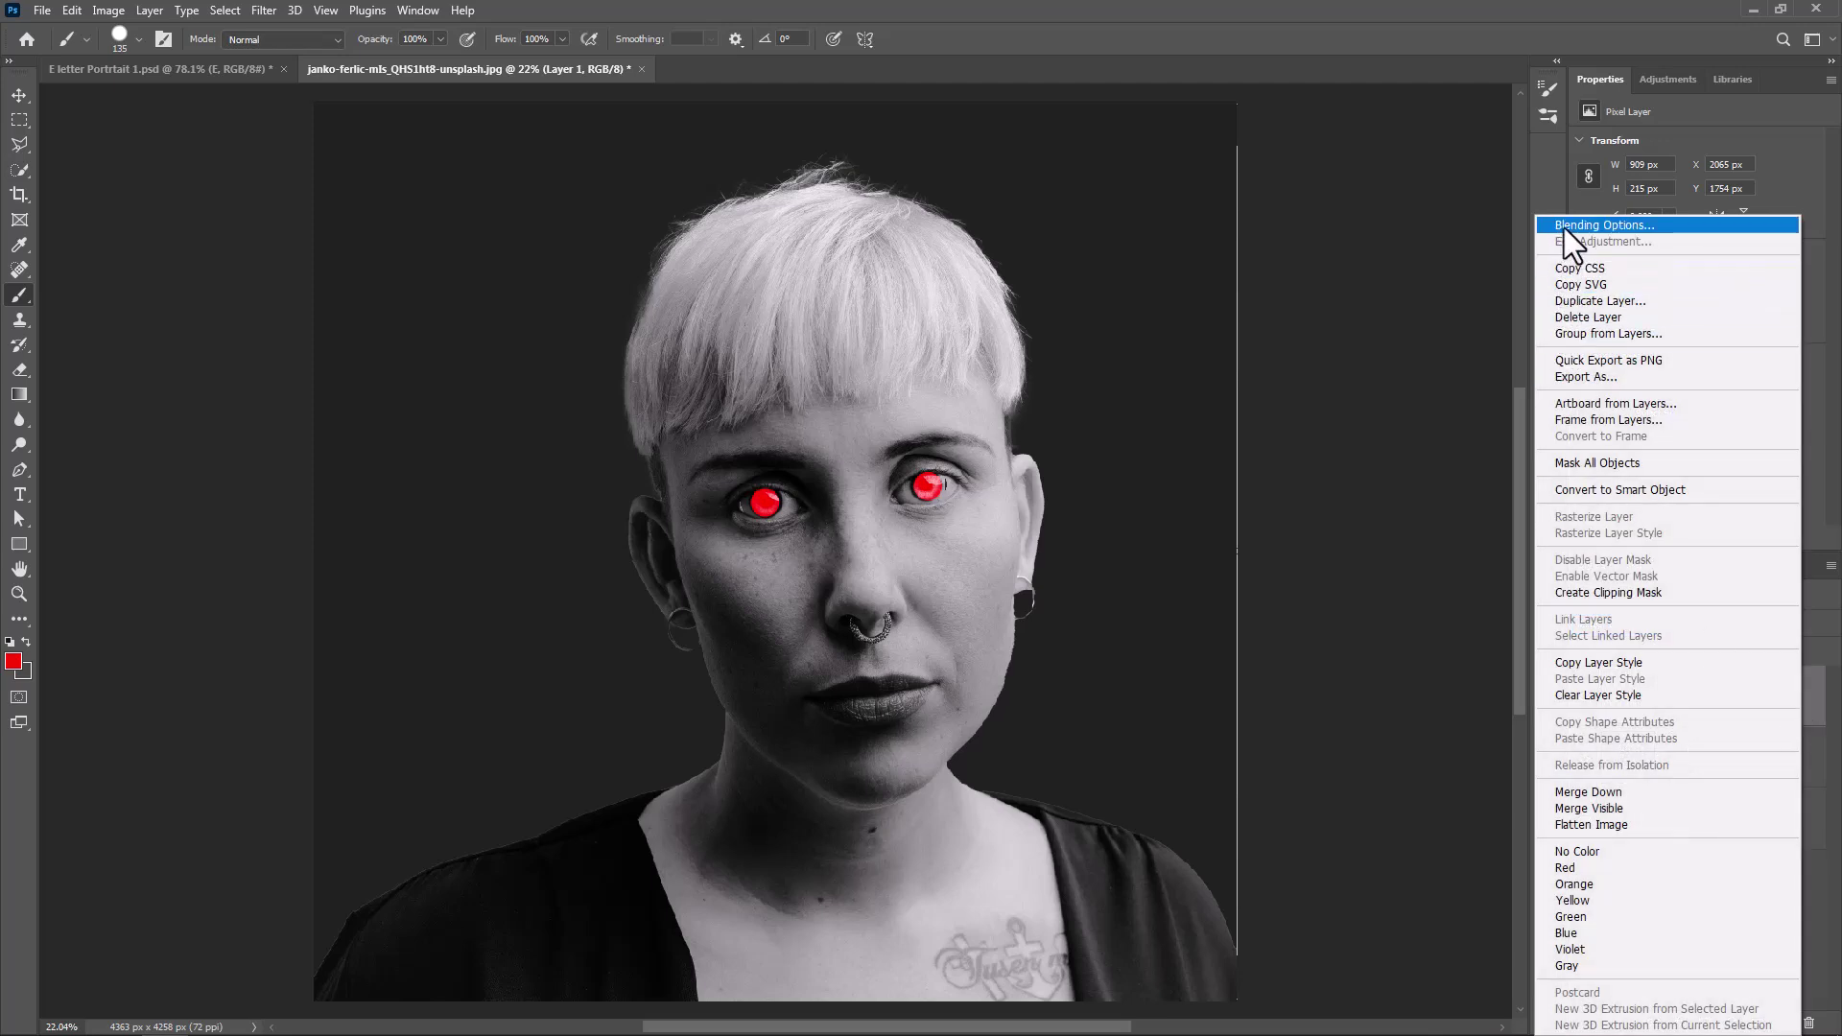
click(1563, 227)
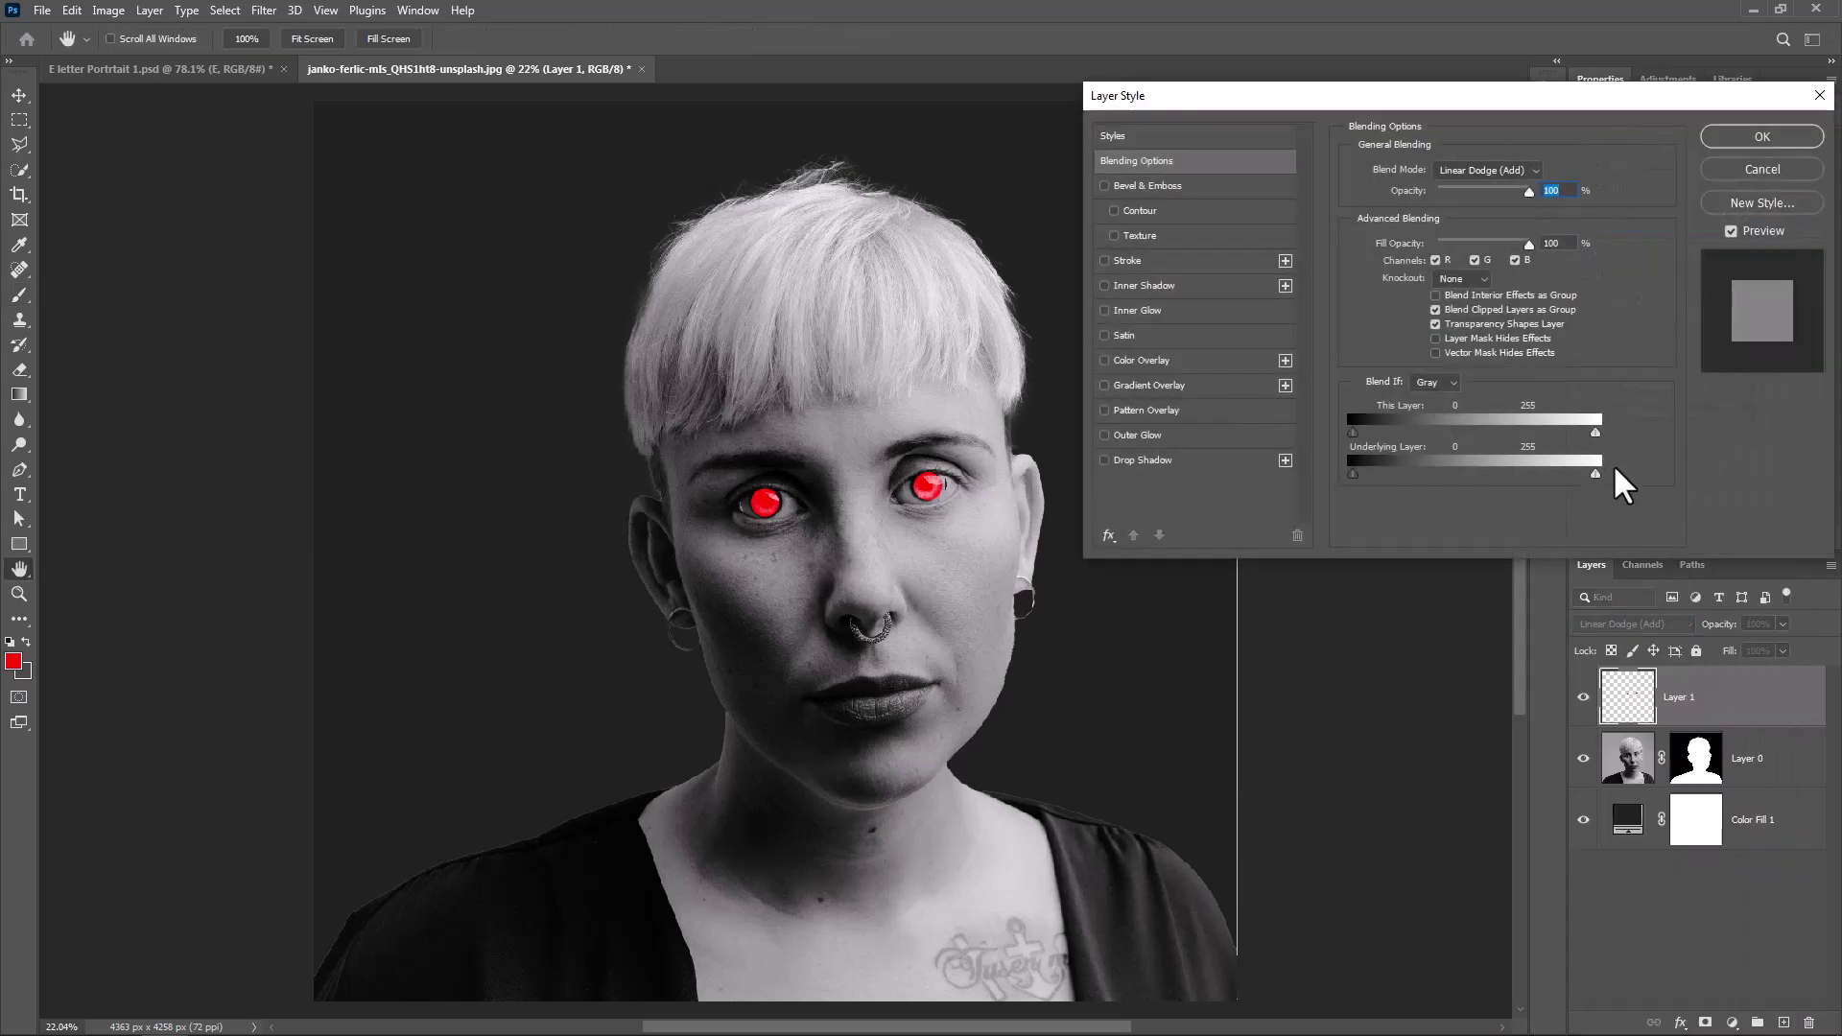
drag(1356, 474, 1410, 501)
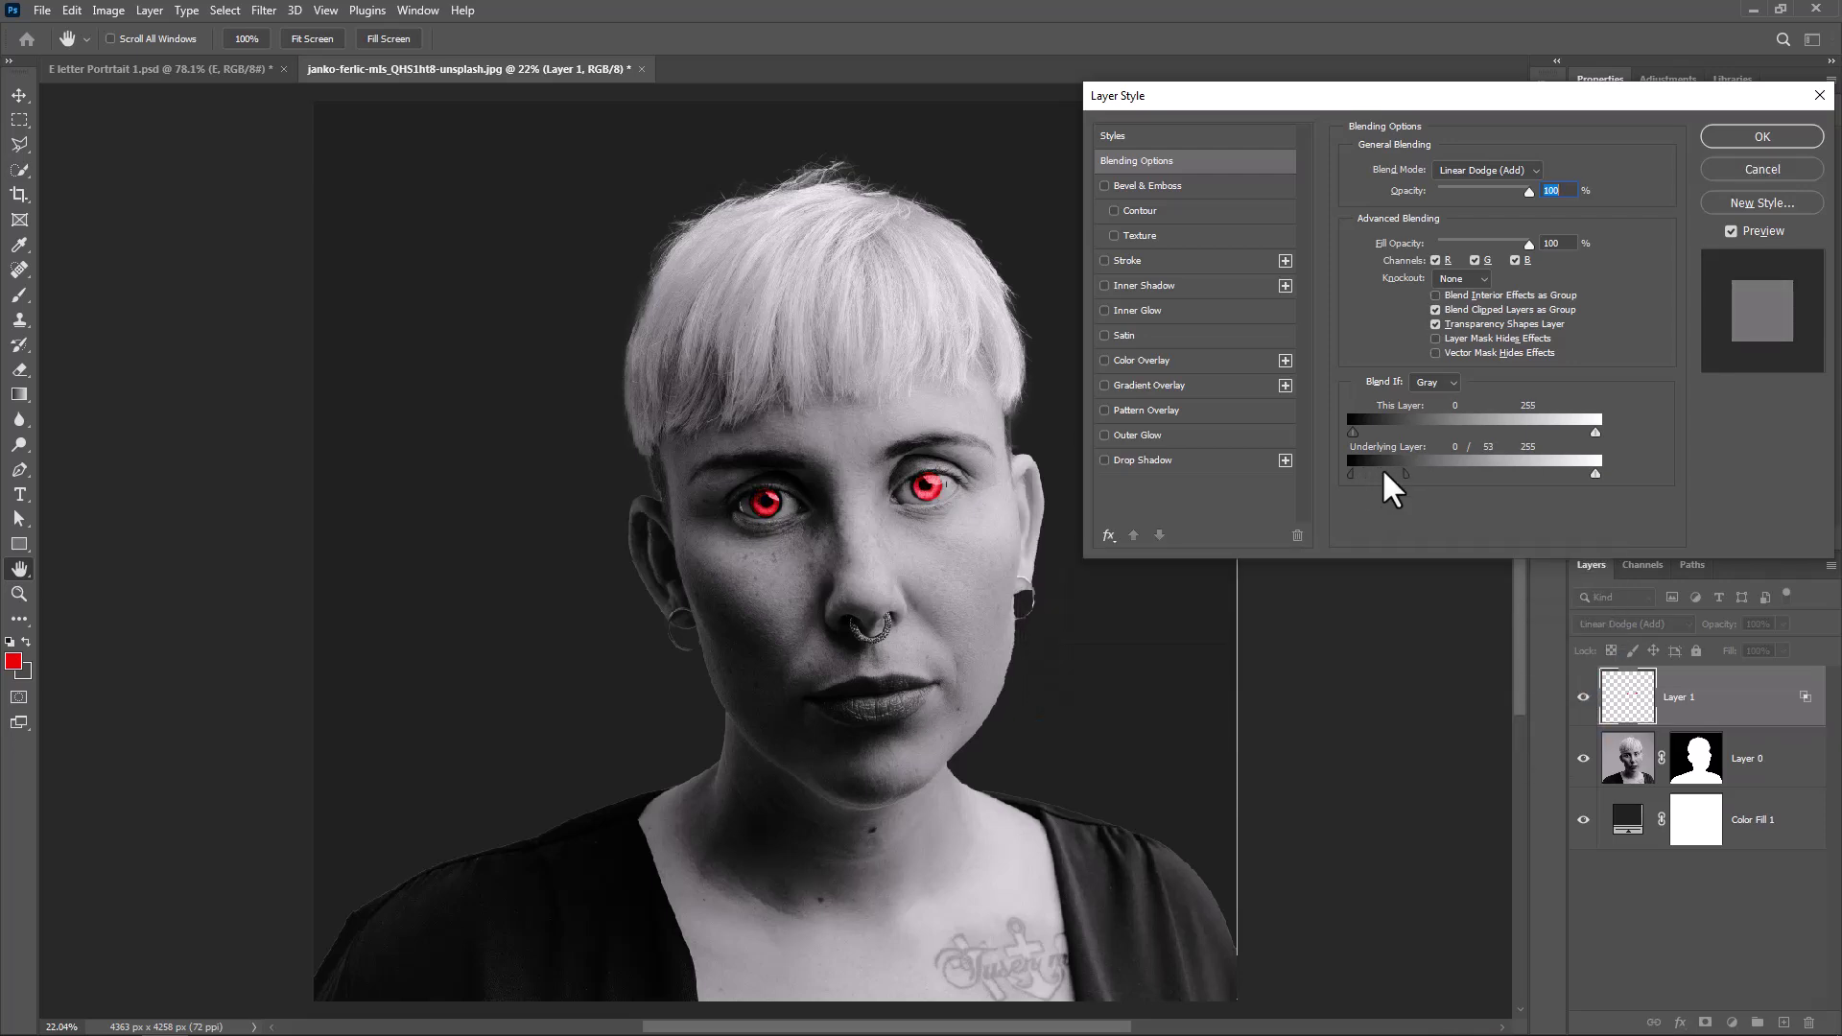
click(1132, 433)
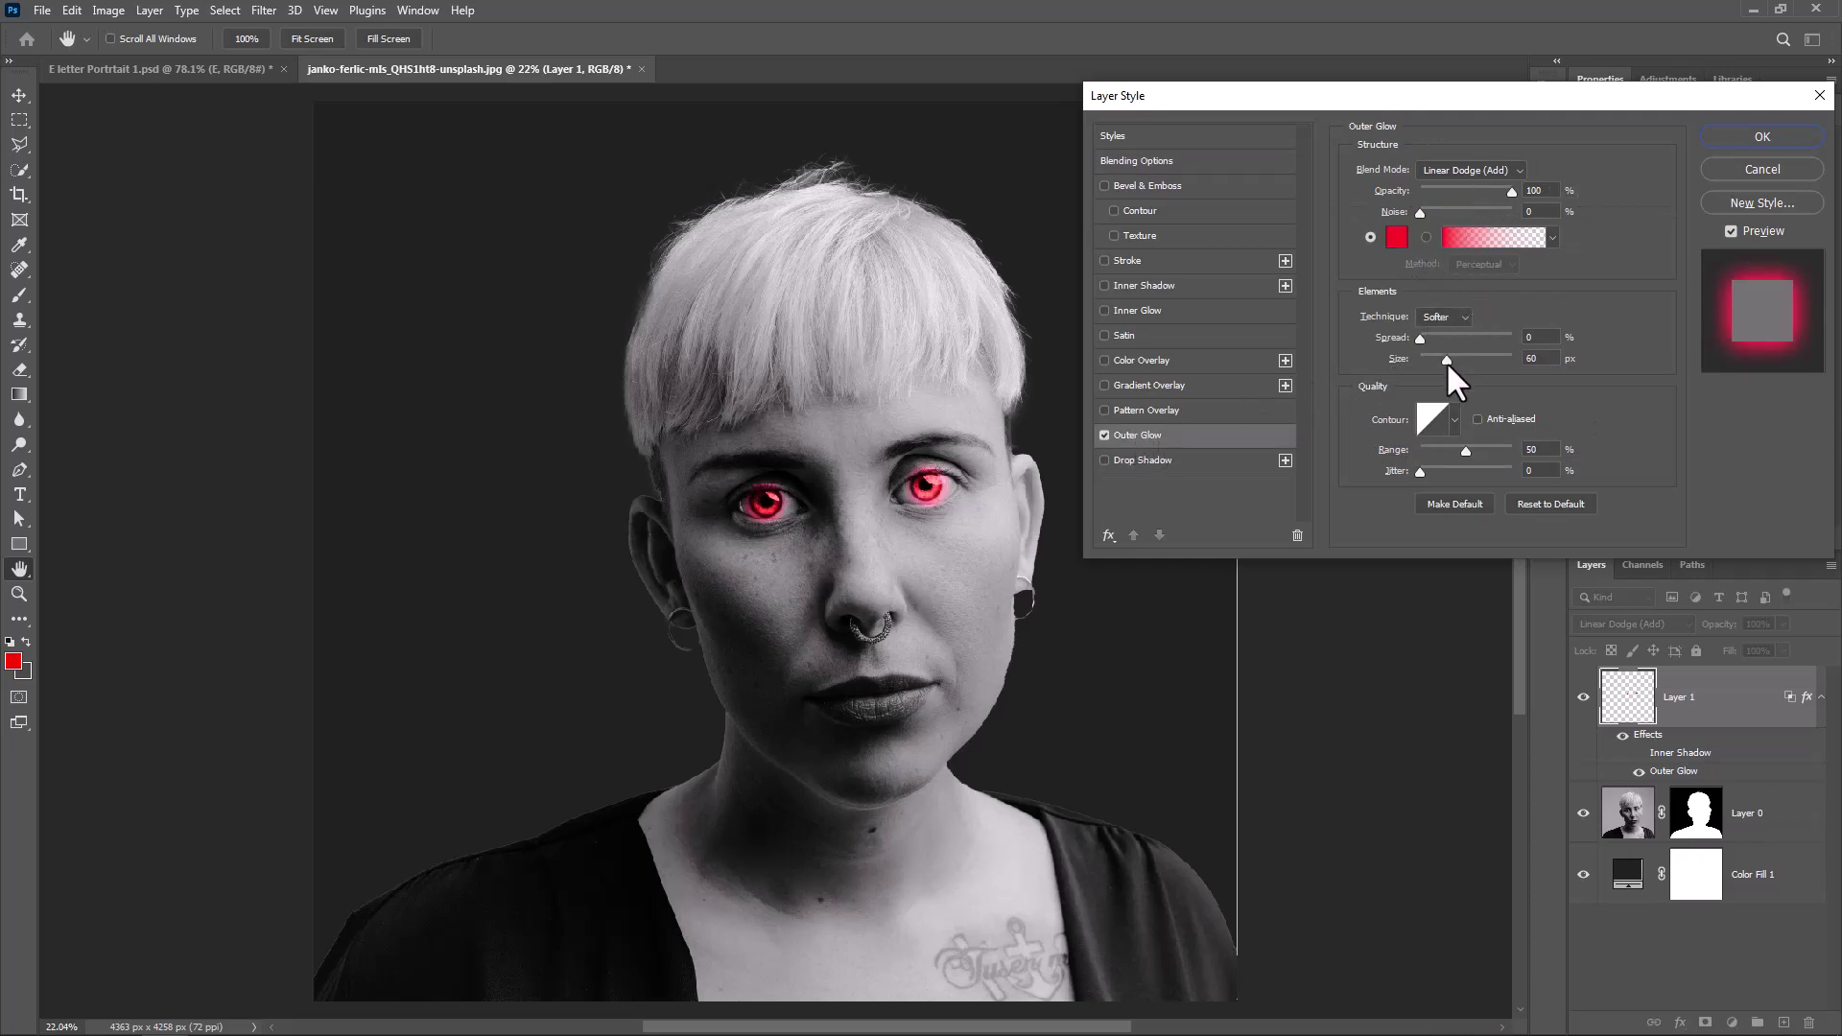
drag(1446, 359, 1436, 355)
drag(1418, 336, 1436, 337)
click(1419, 337)
drag(1459, 362, 1443, 364)
click(1441, 367)
Step: Add a 6 px Inner Glow, apply the effects, and select Layer 0 alongside the eye layer
click(1142, 310)
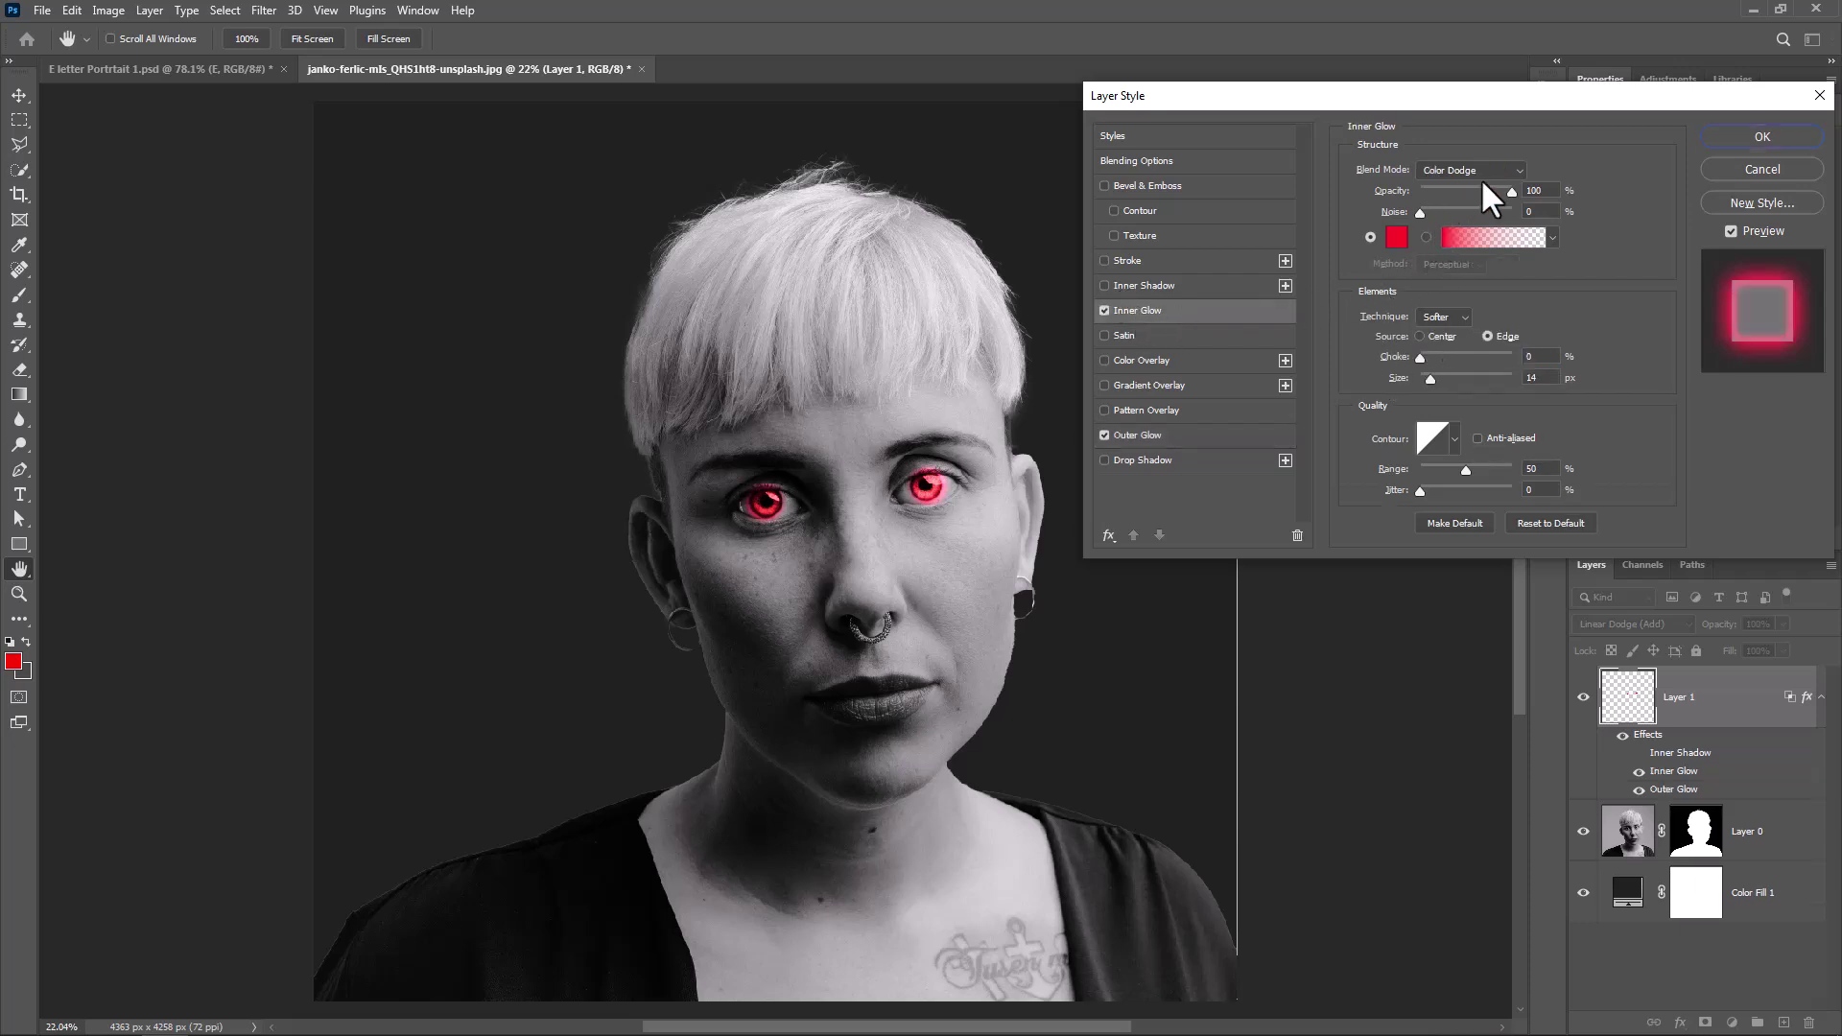
drag(1427, 376, 1423, 376)
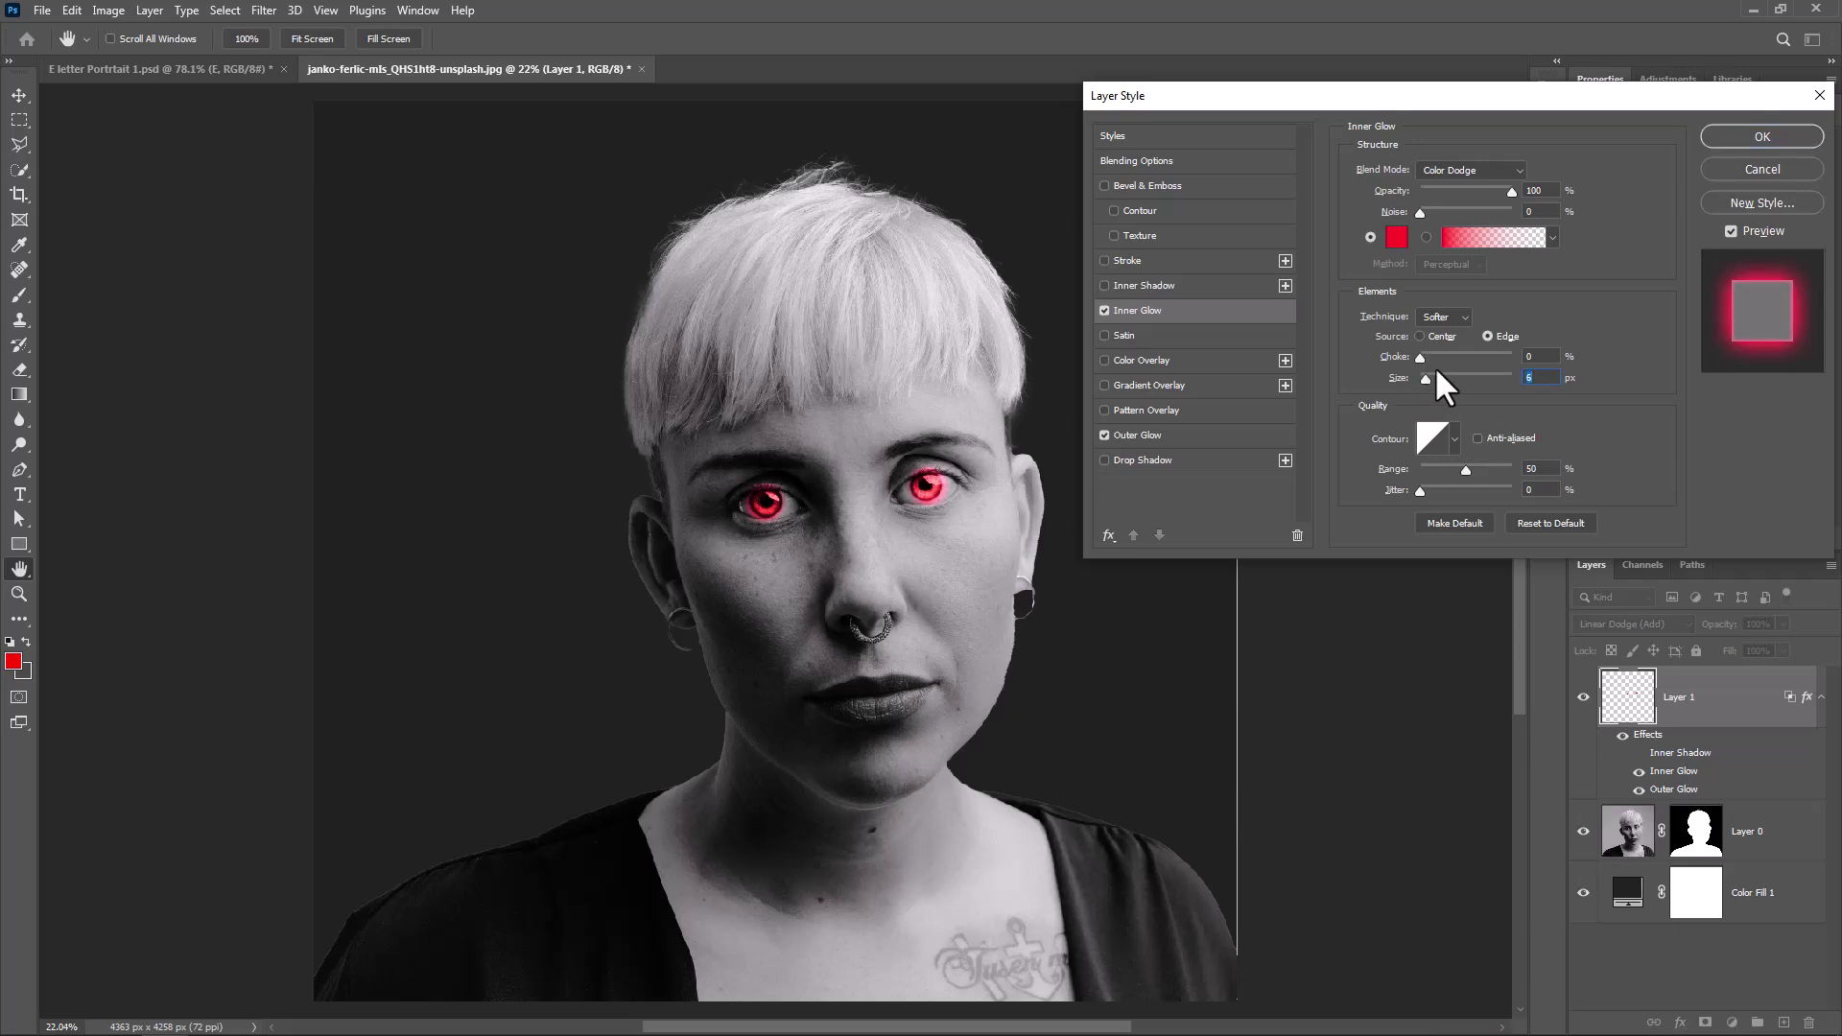
click(1751, 133)
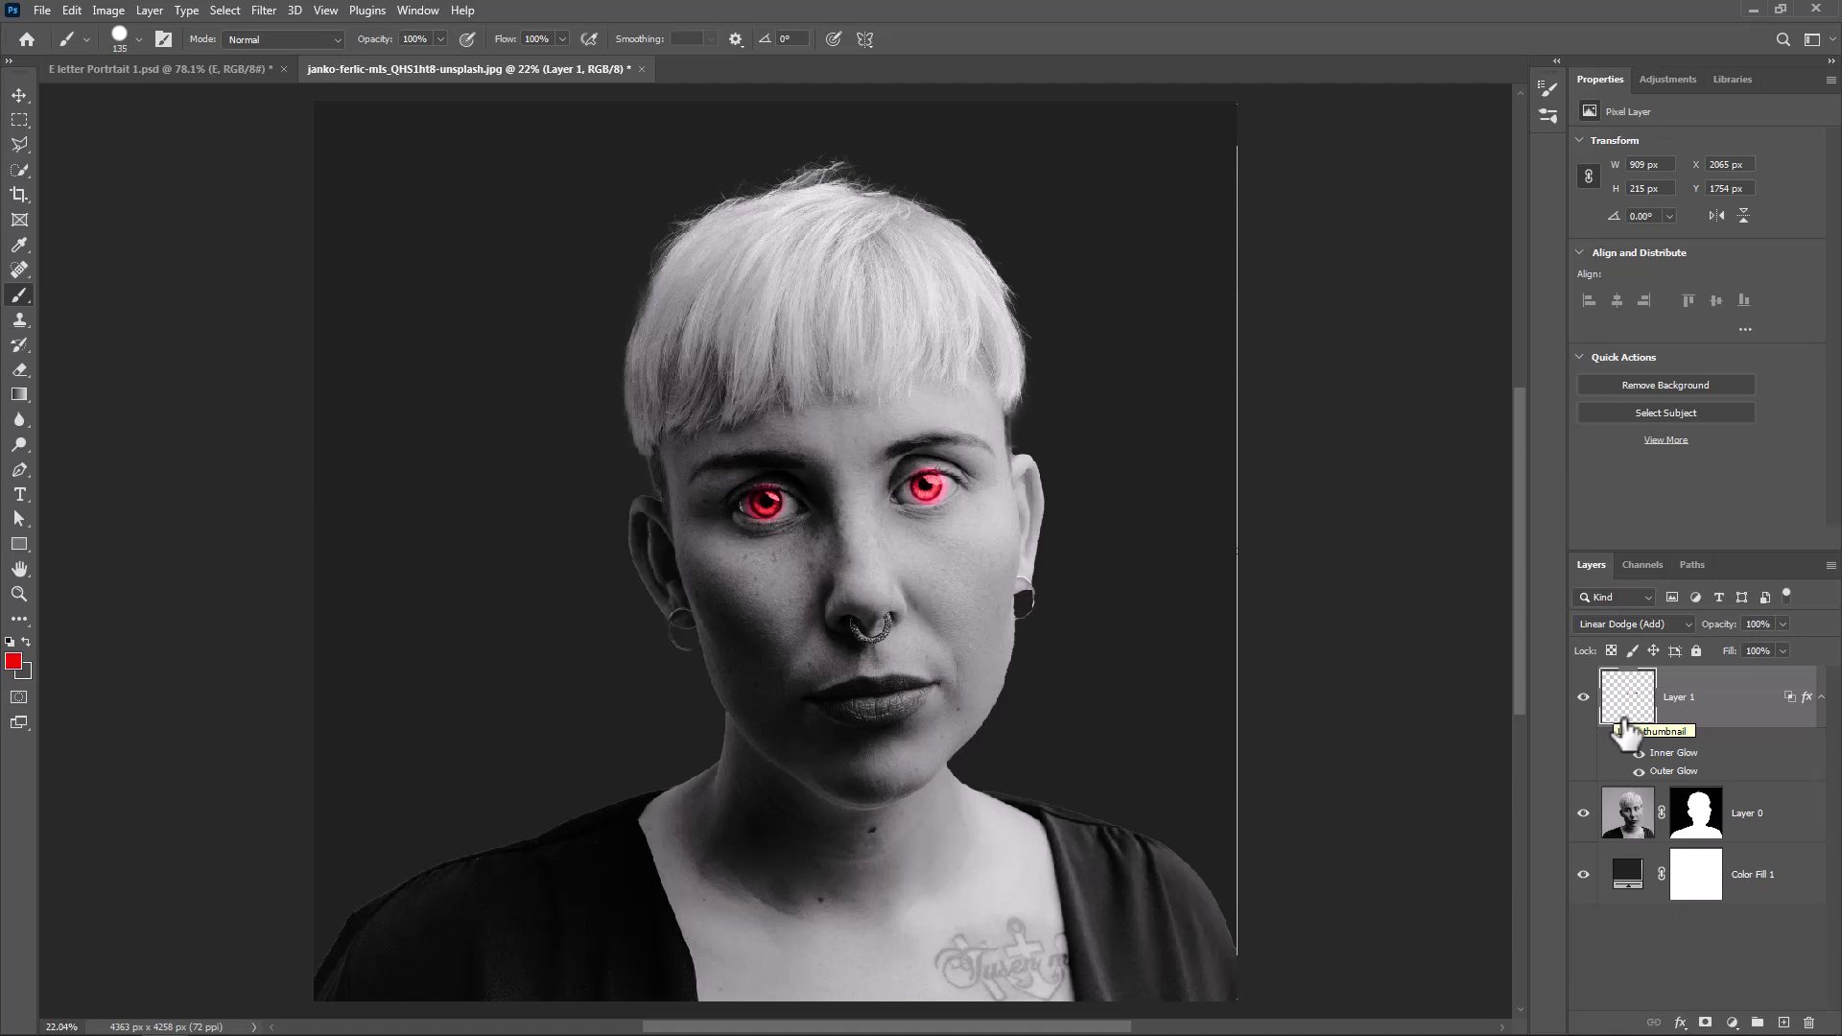
click(1773, 820)
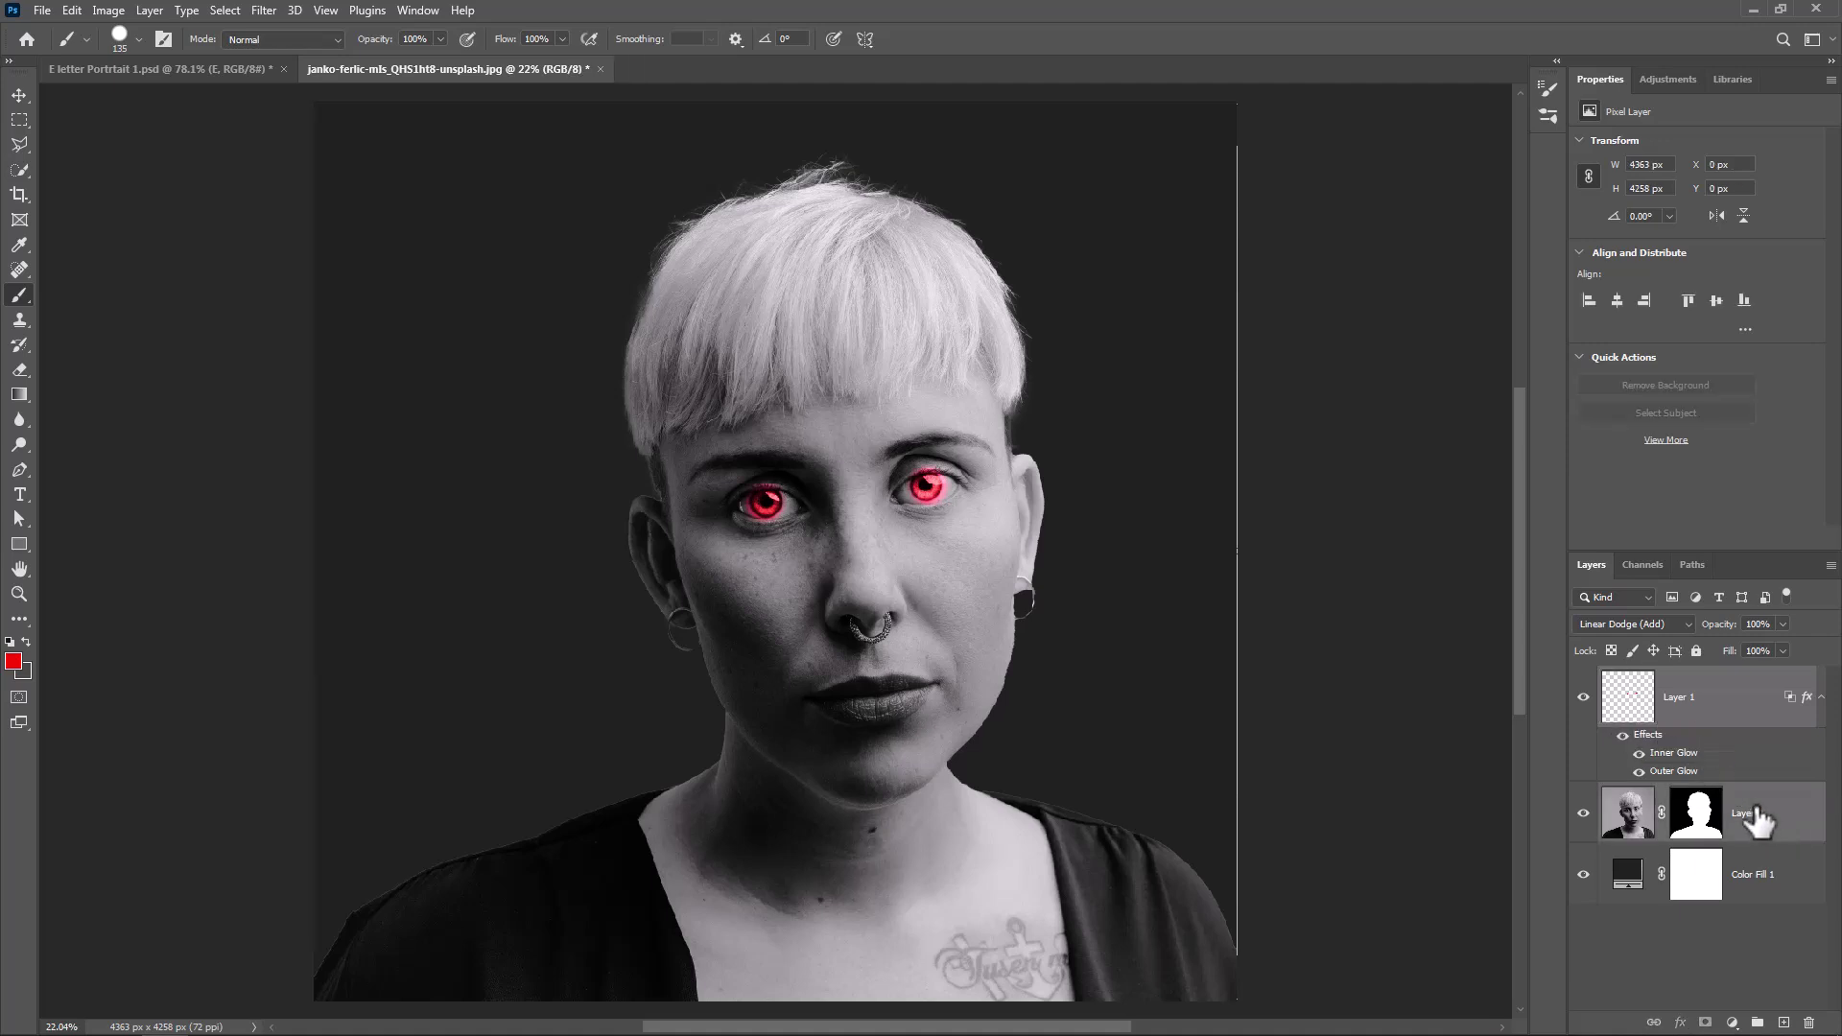
right_click(1758, 817)
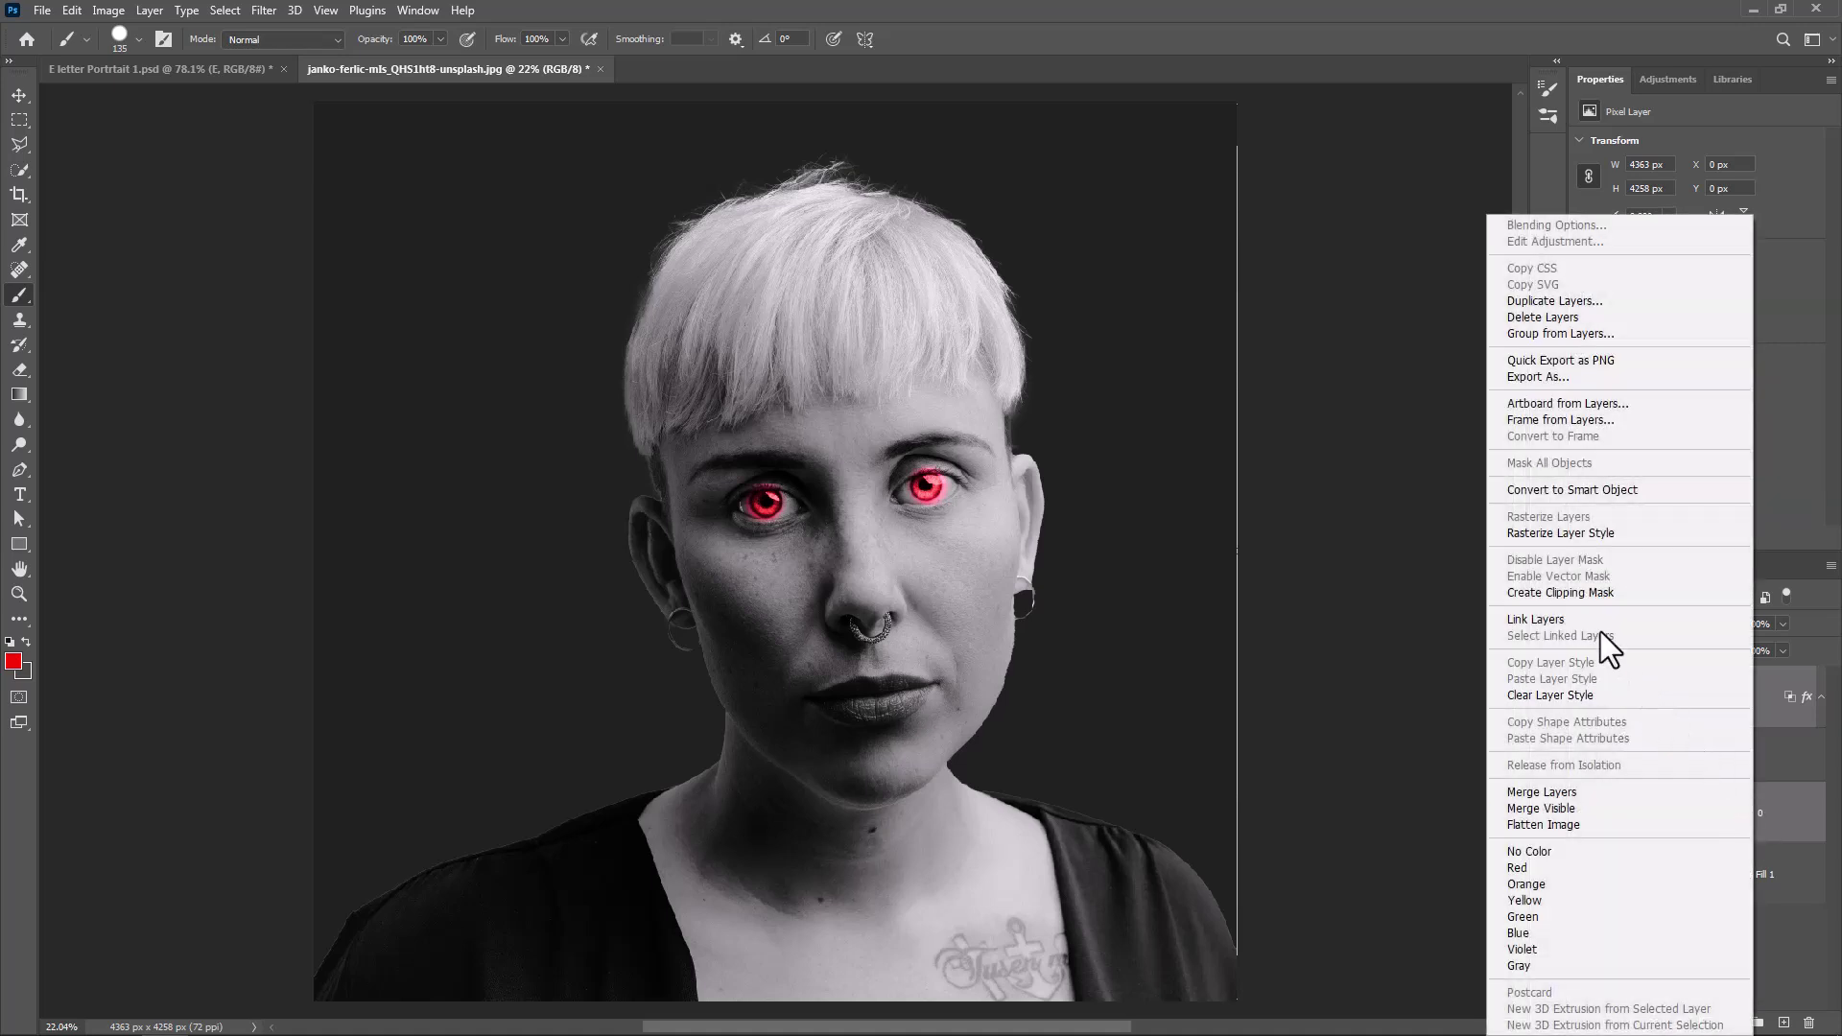
Step: Convert the selected layers to a smart object and drag it into the E letter Portrait document
click(1552, 491)
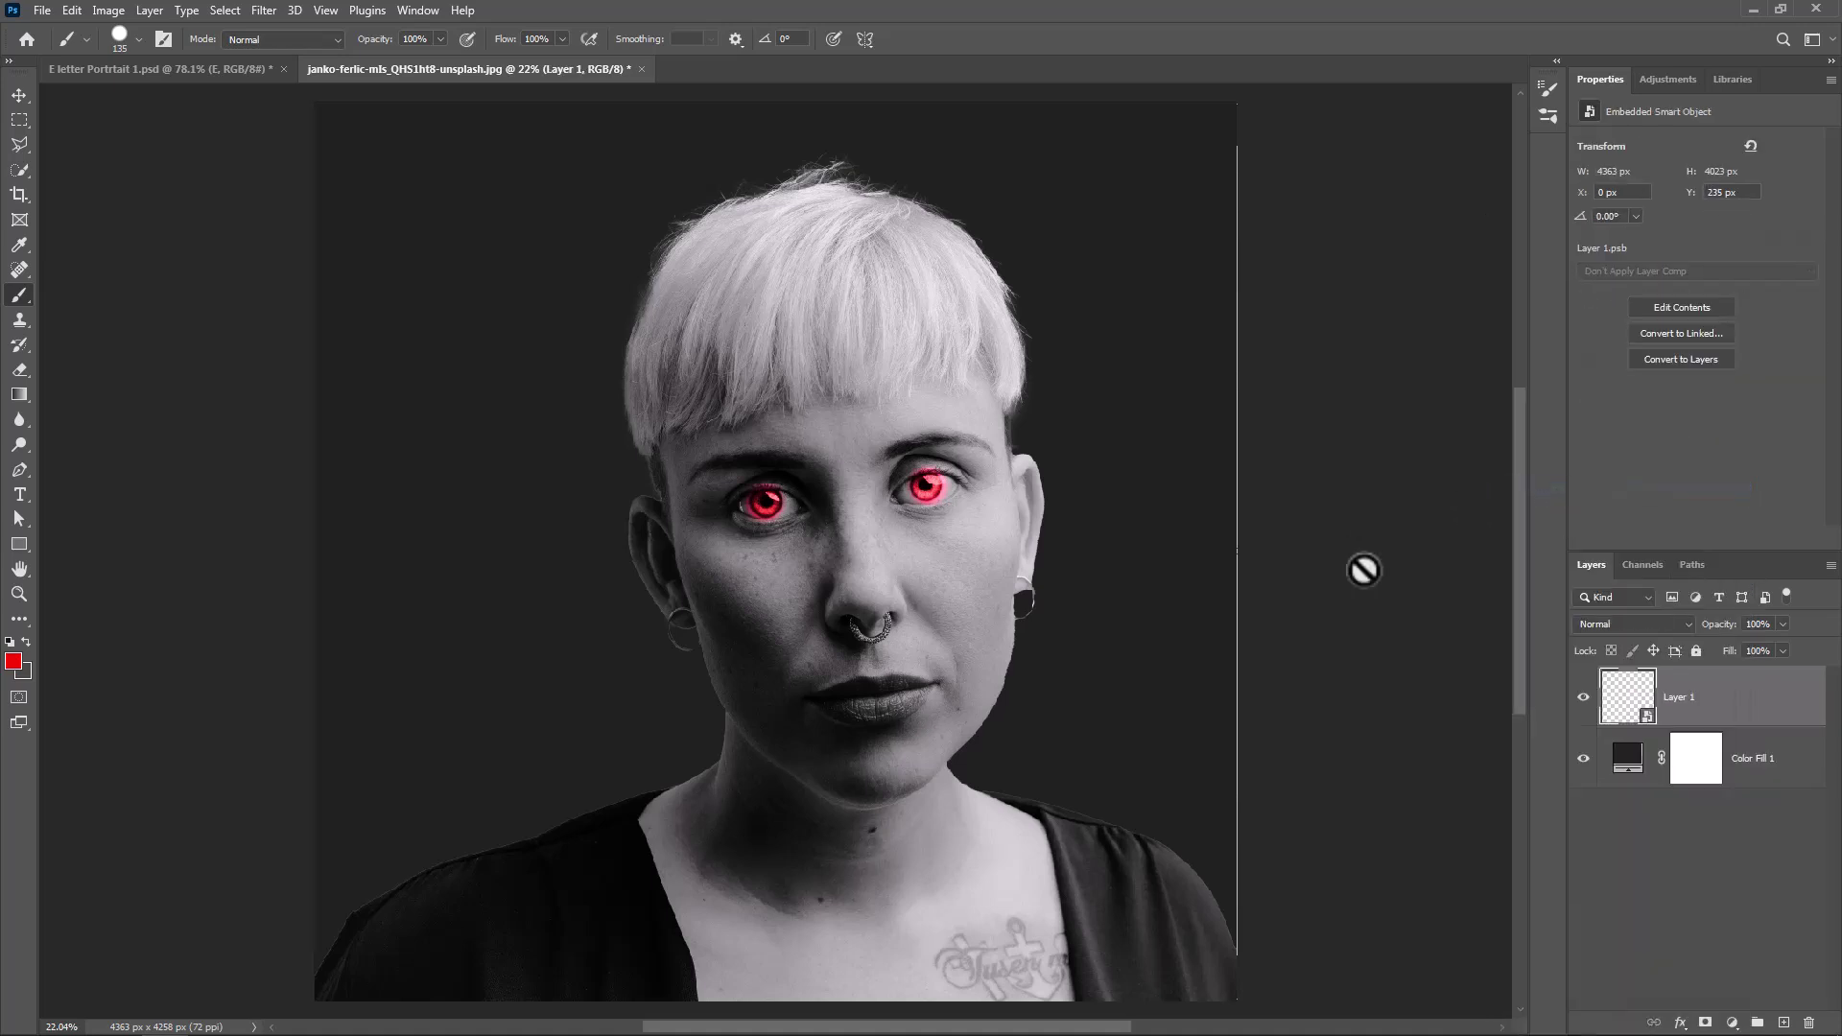
click(19, 95)
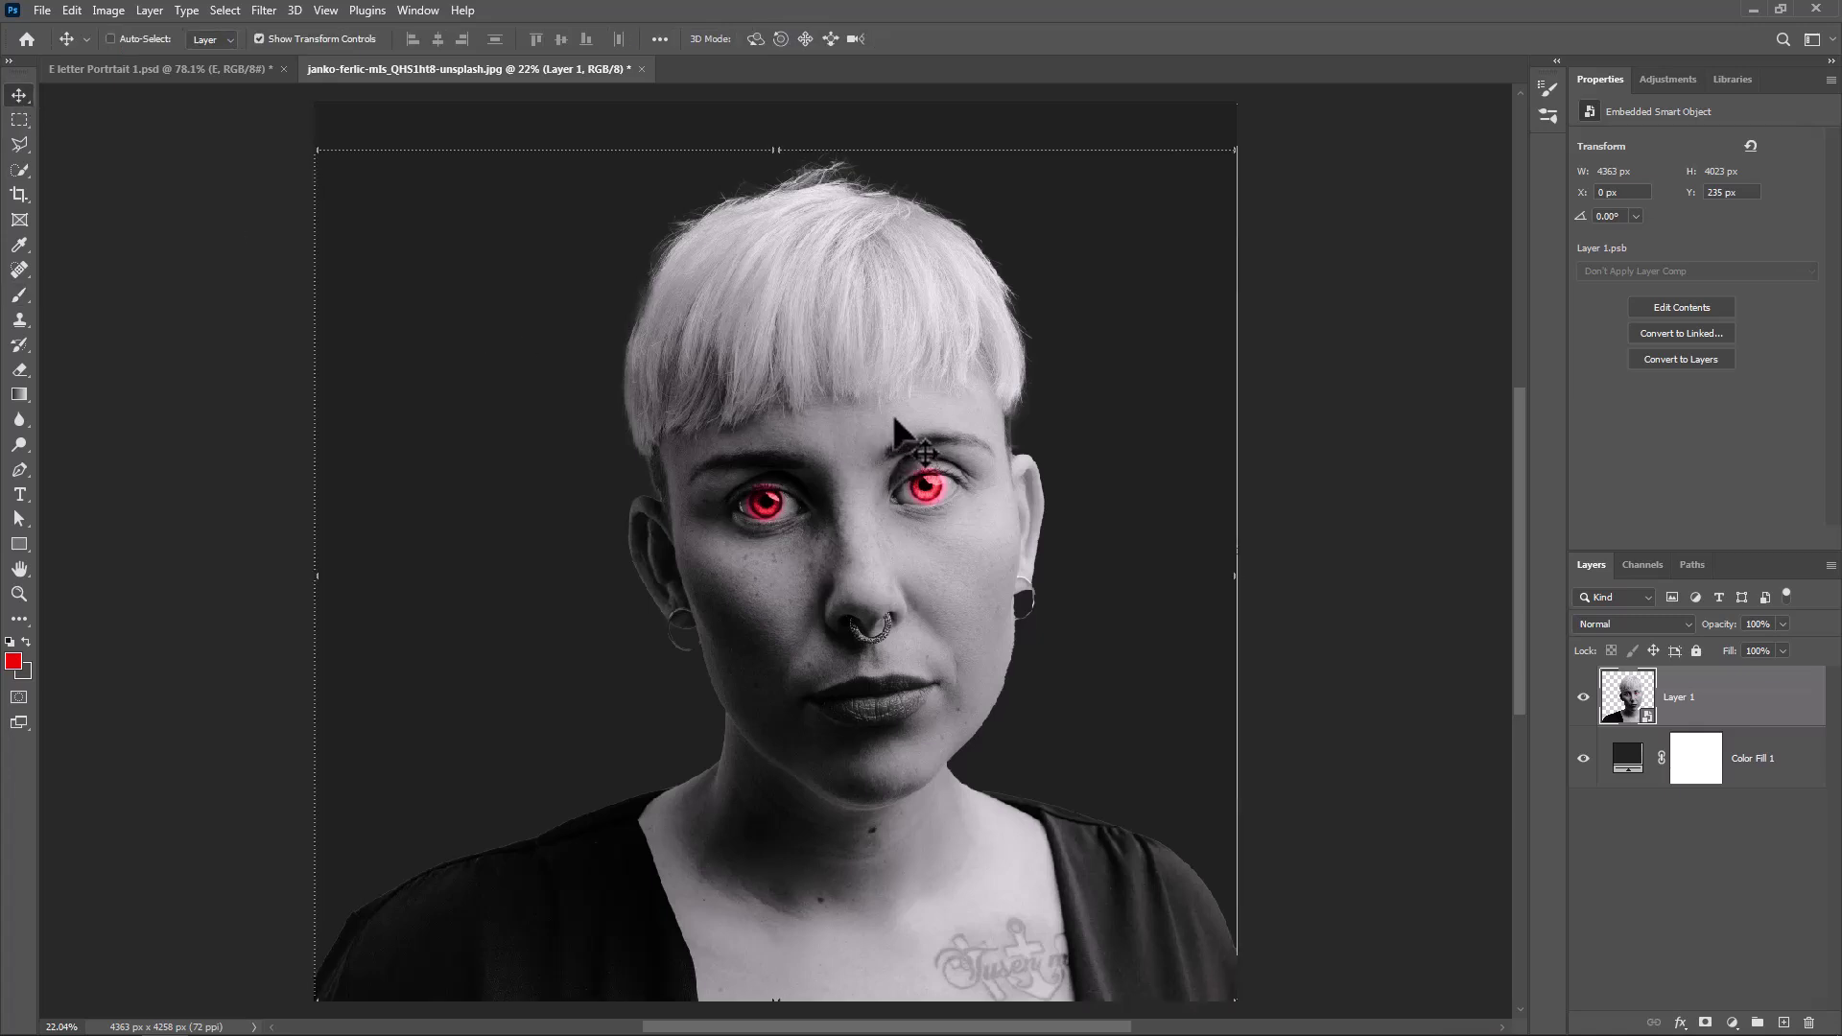
drag(873, 419, 658, 477)
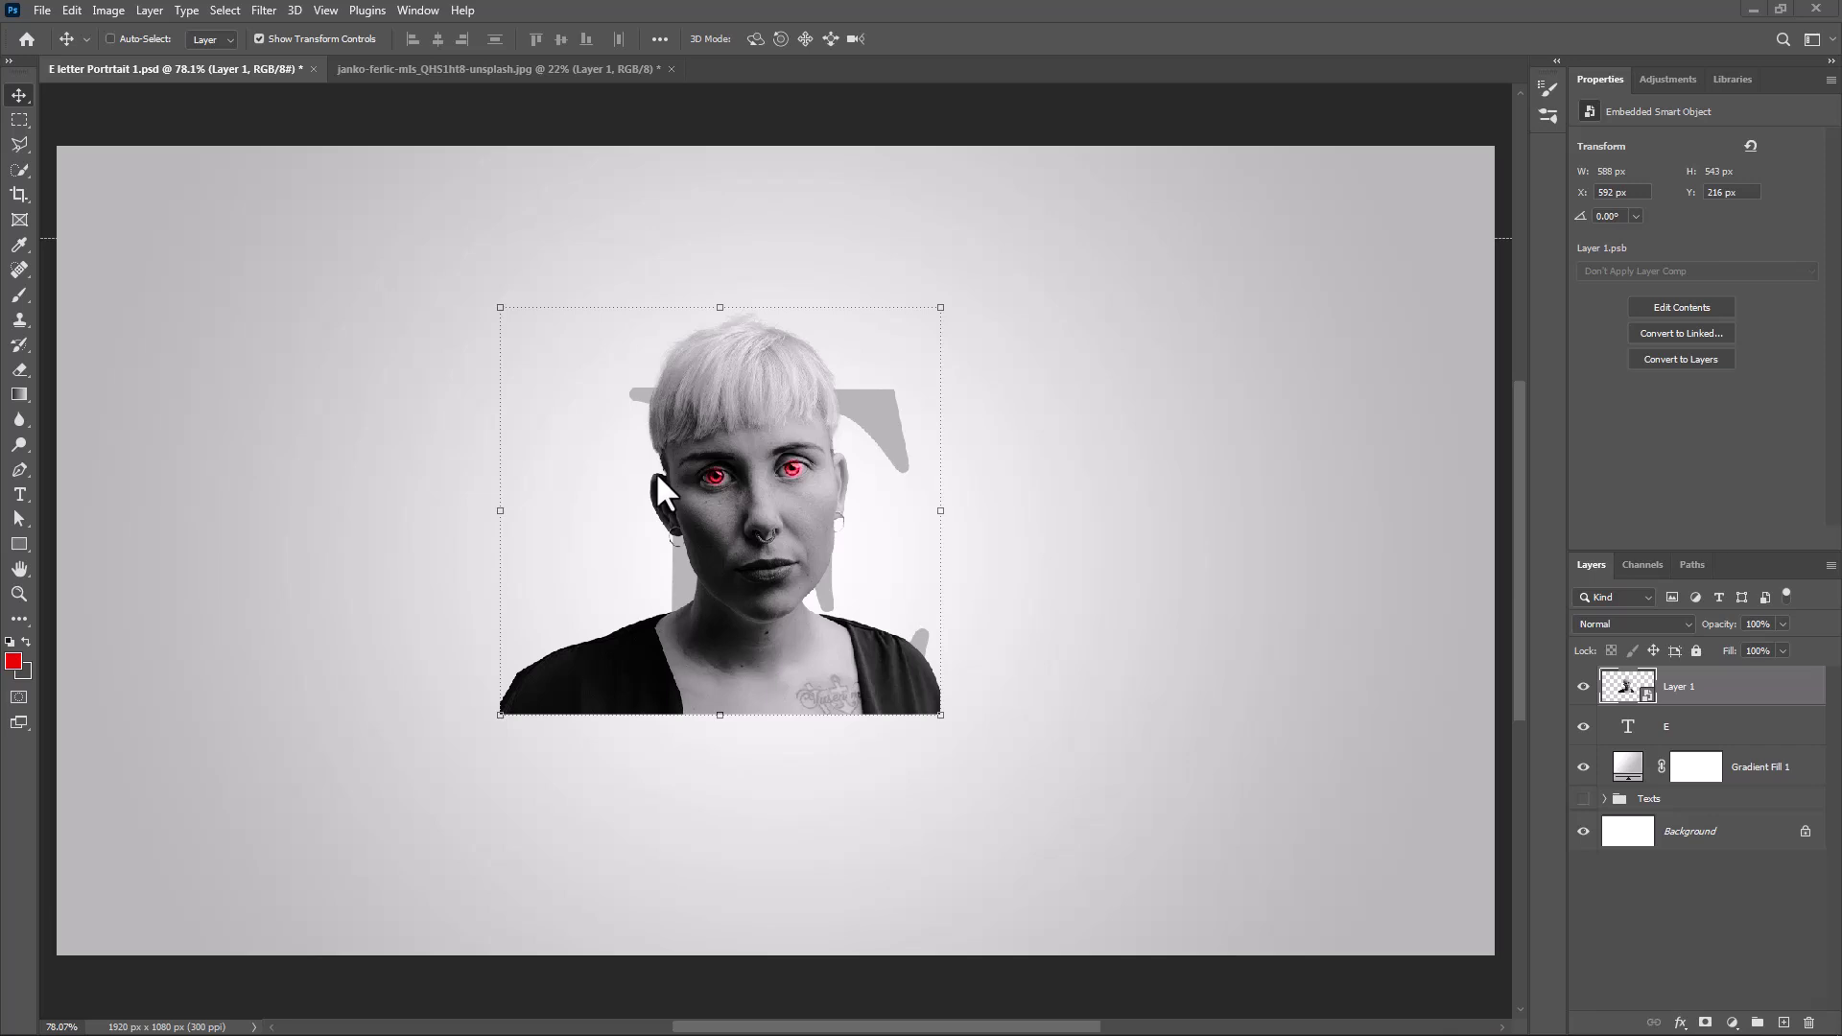
Step: Free-transform the portrait at 64% opacity, shrinking it and rotating it about 6.46°
key(ctrl)
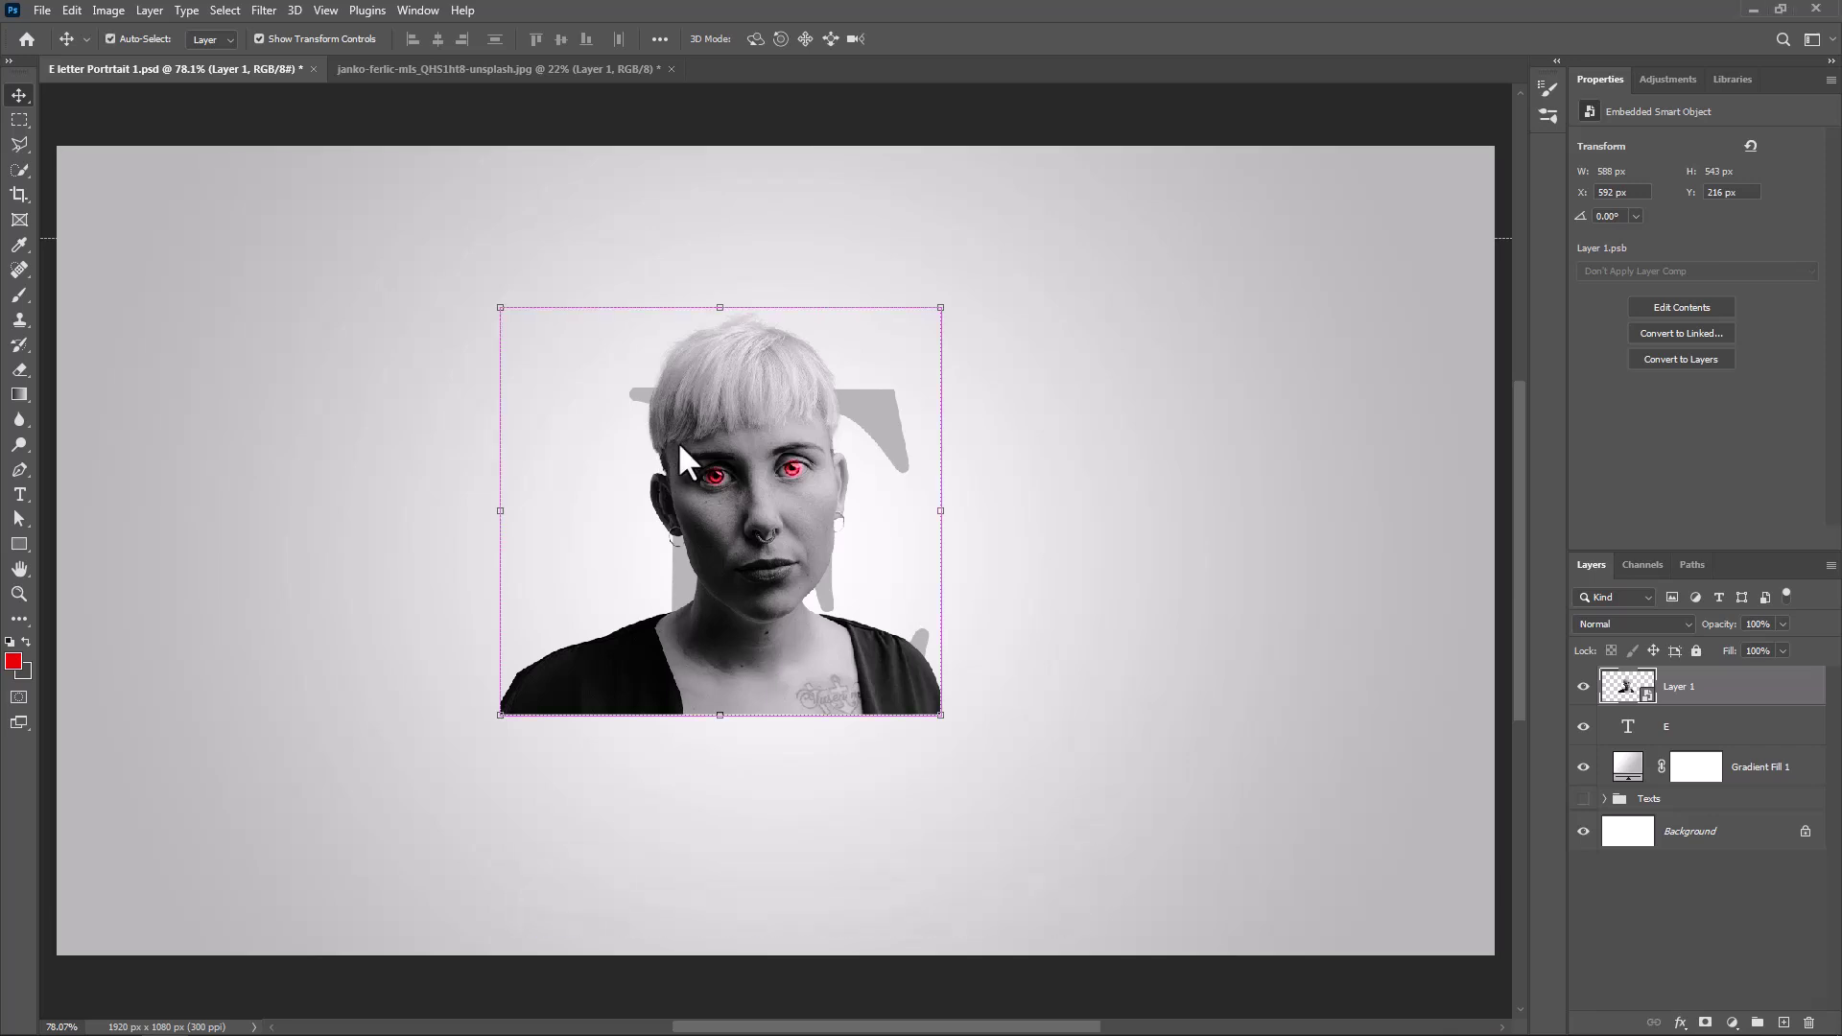
key(ctrl+t)
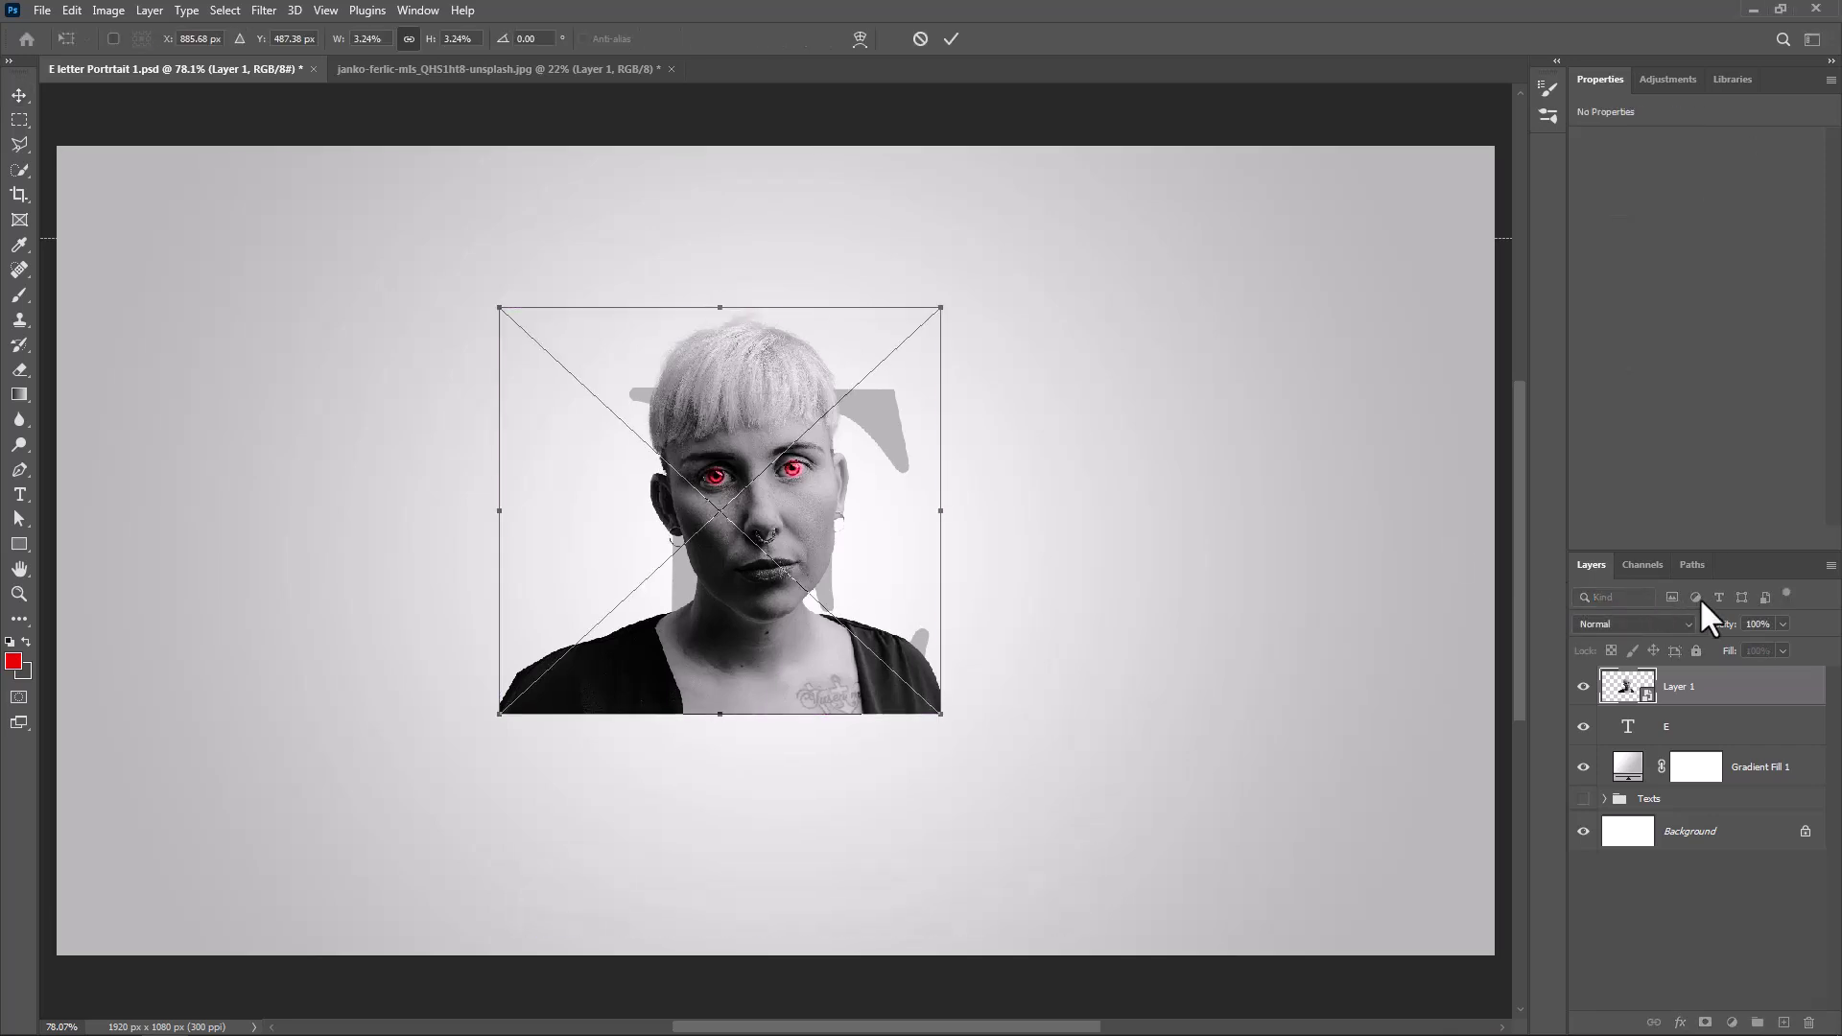
drag(1716, 624, 1686, 625)
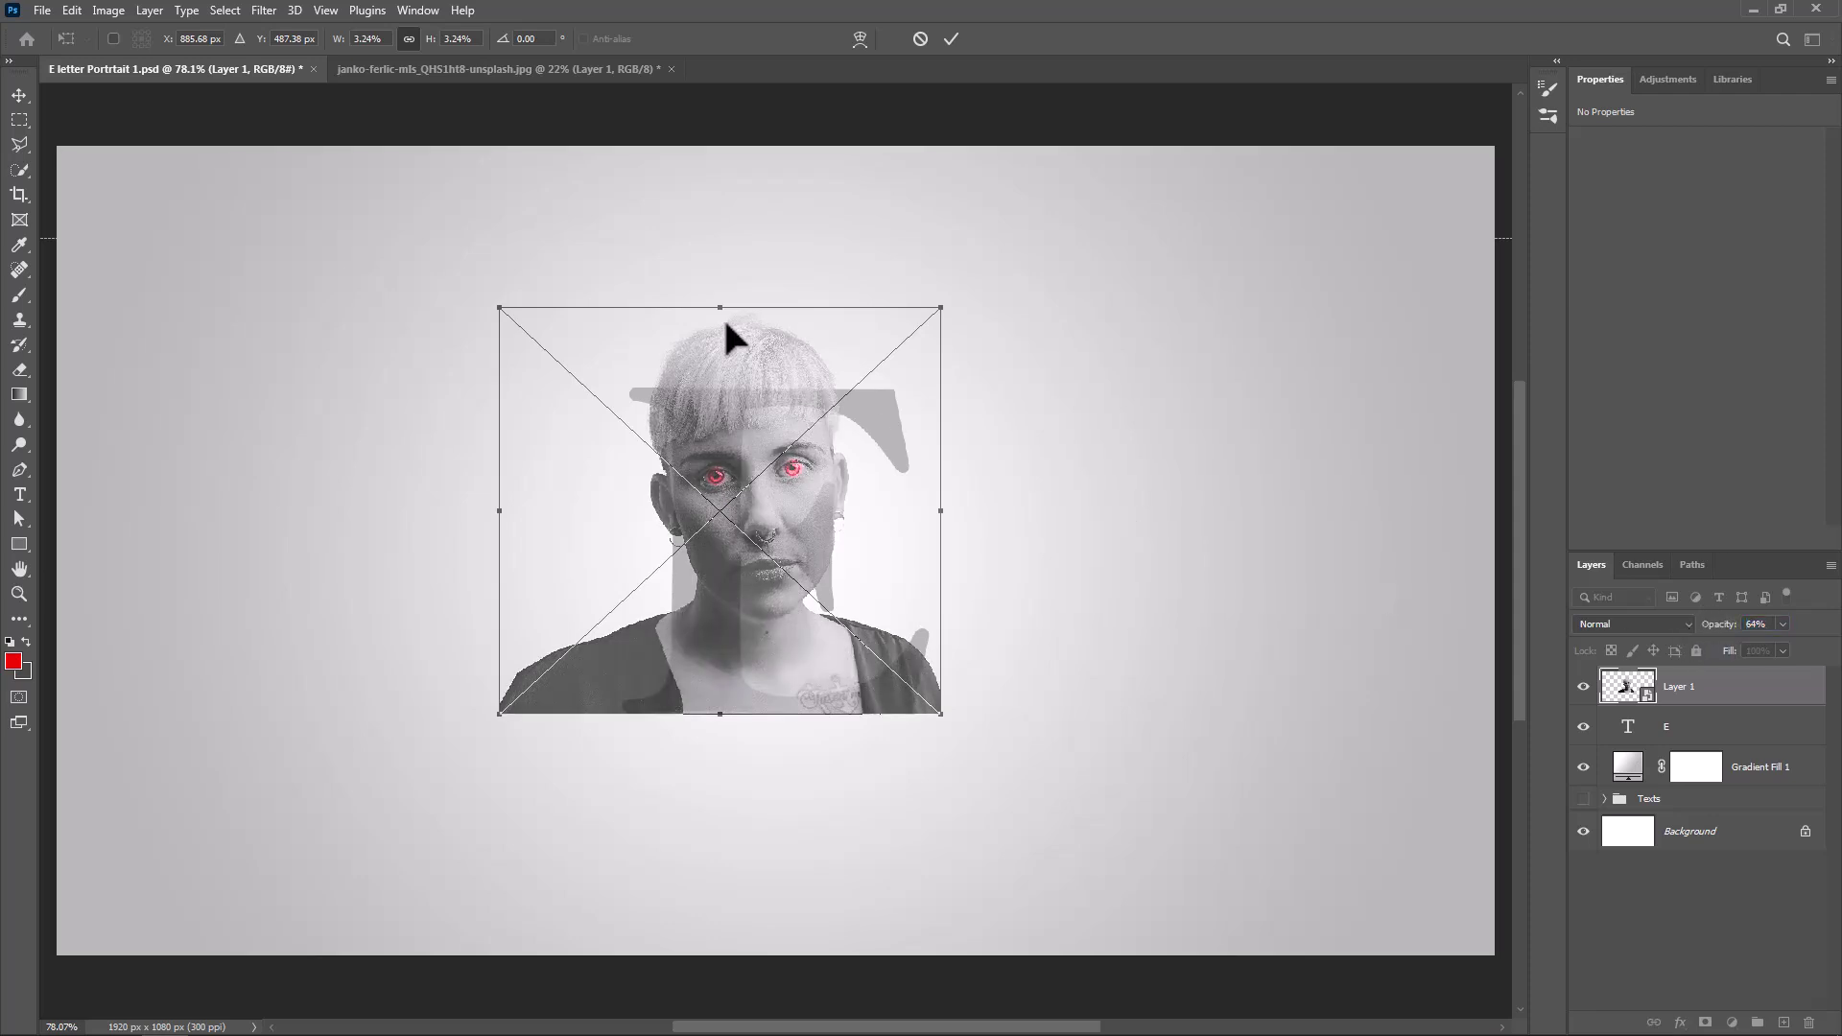
drag(720, 308, 758, 347)
drag(988, 499, 984, 532)
drag(825, 514, 838, 552)
Step: Fine-tune the portrait's size and move it down over the E
drag(742, 391, 741, 451)
mouse_move(745, 455)
mouse_down()
mouse_move(747, 485)
mouse_move(747, 458)
mouse_up()
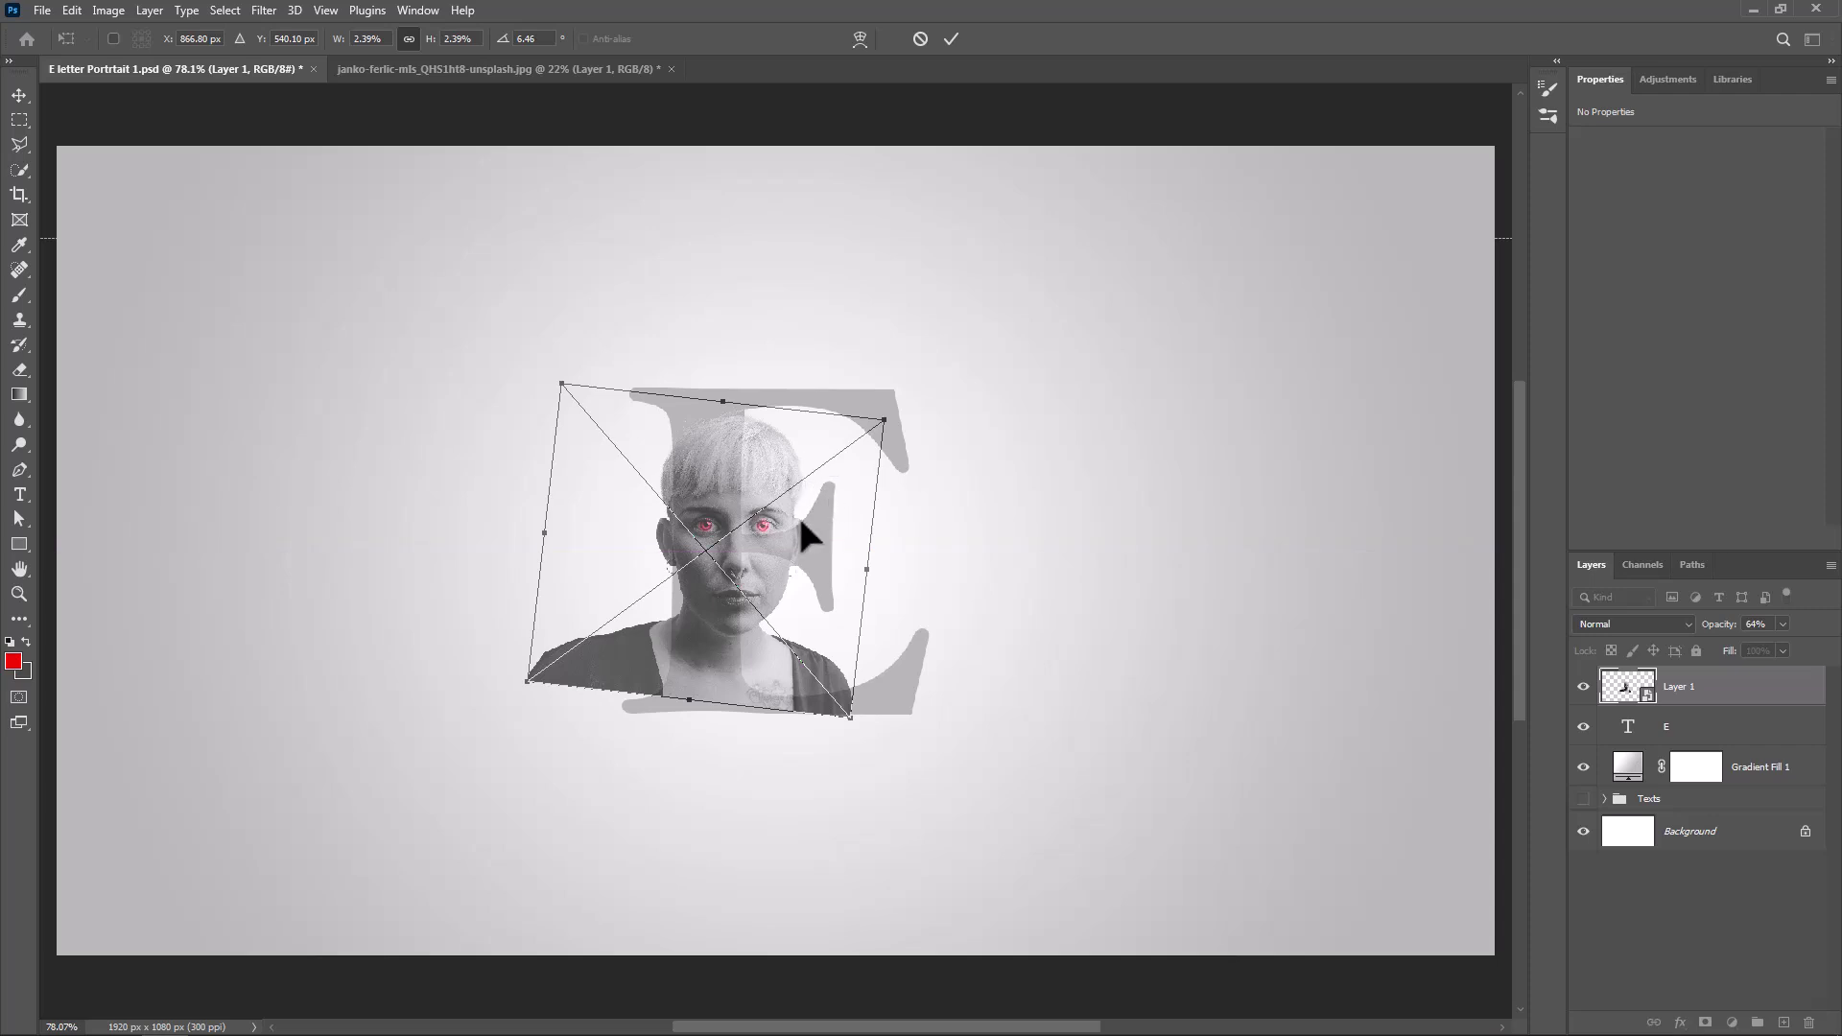
drag(801, 520, 806, 539)
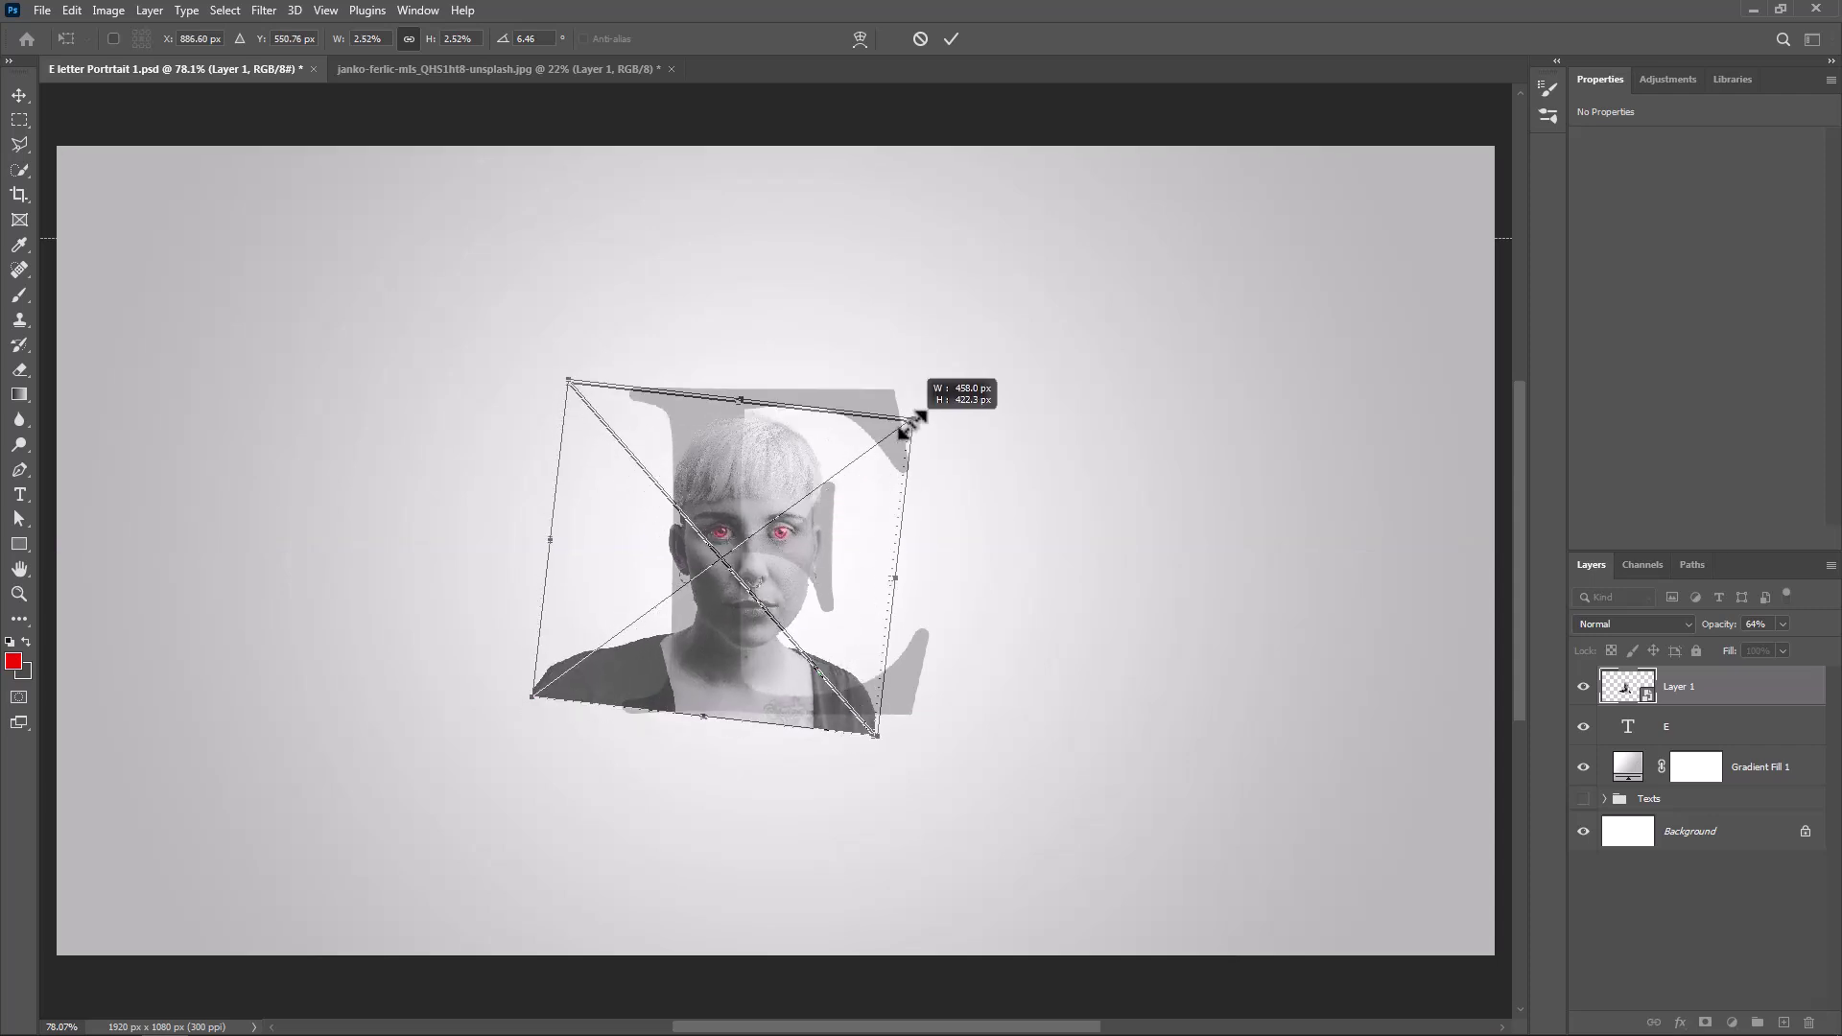
drag(911, 420, 917, 424)
drag(804, 487, 800, 509)
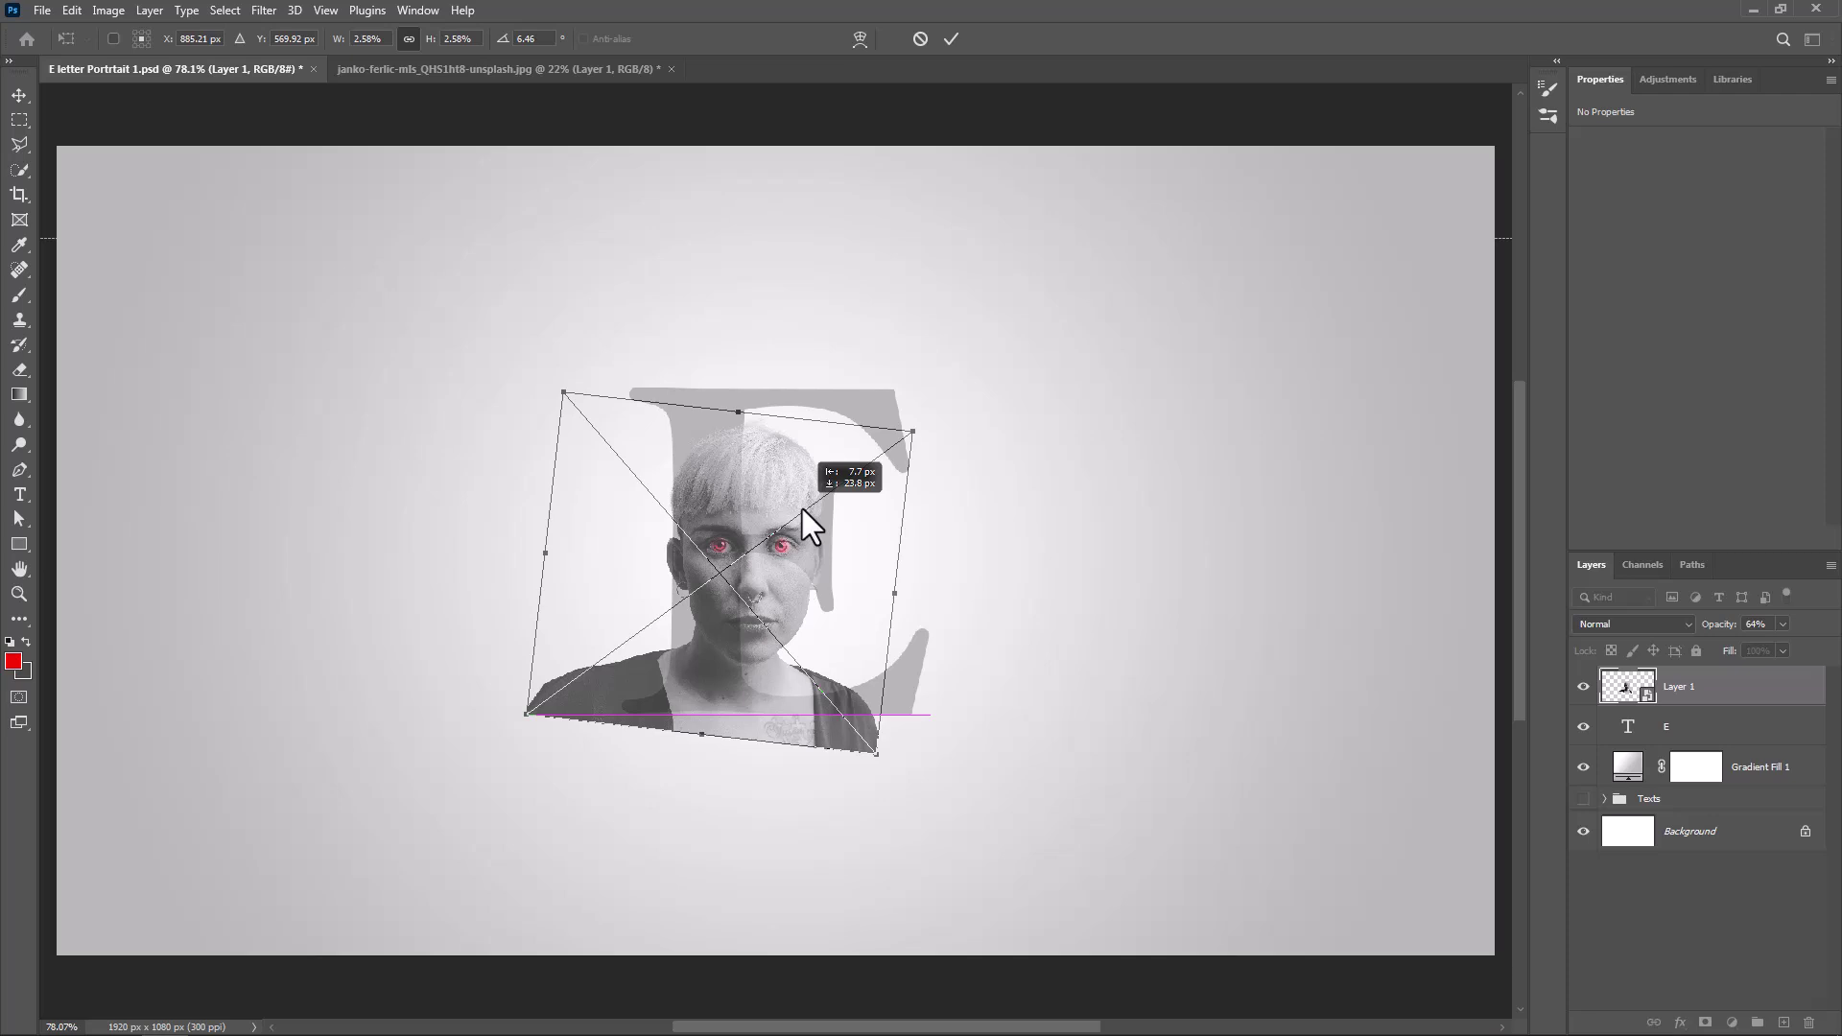
drag(802, 509, 802, 508)
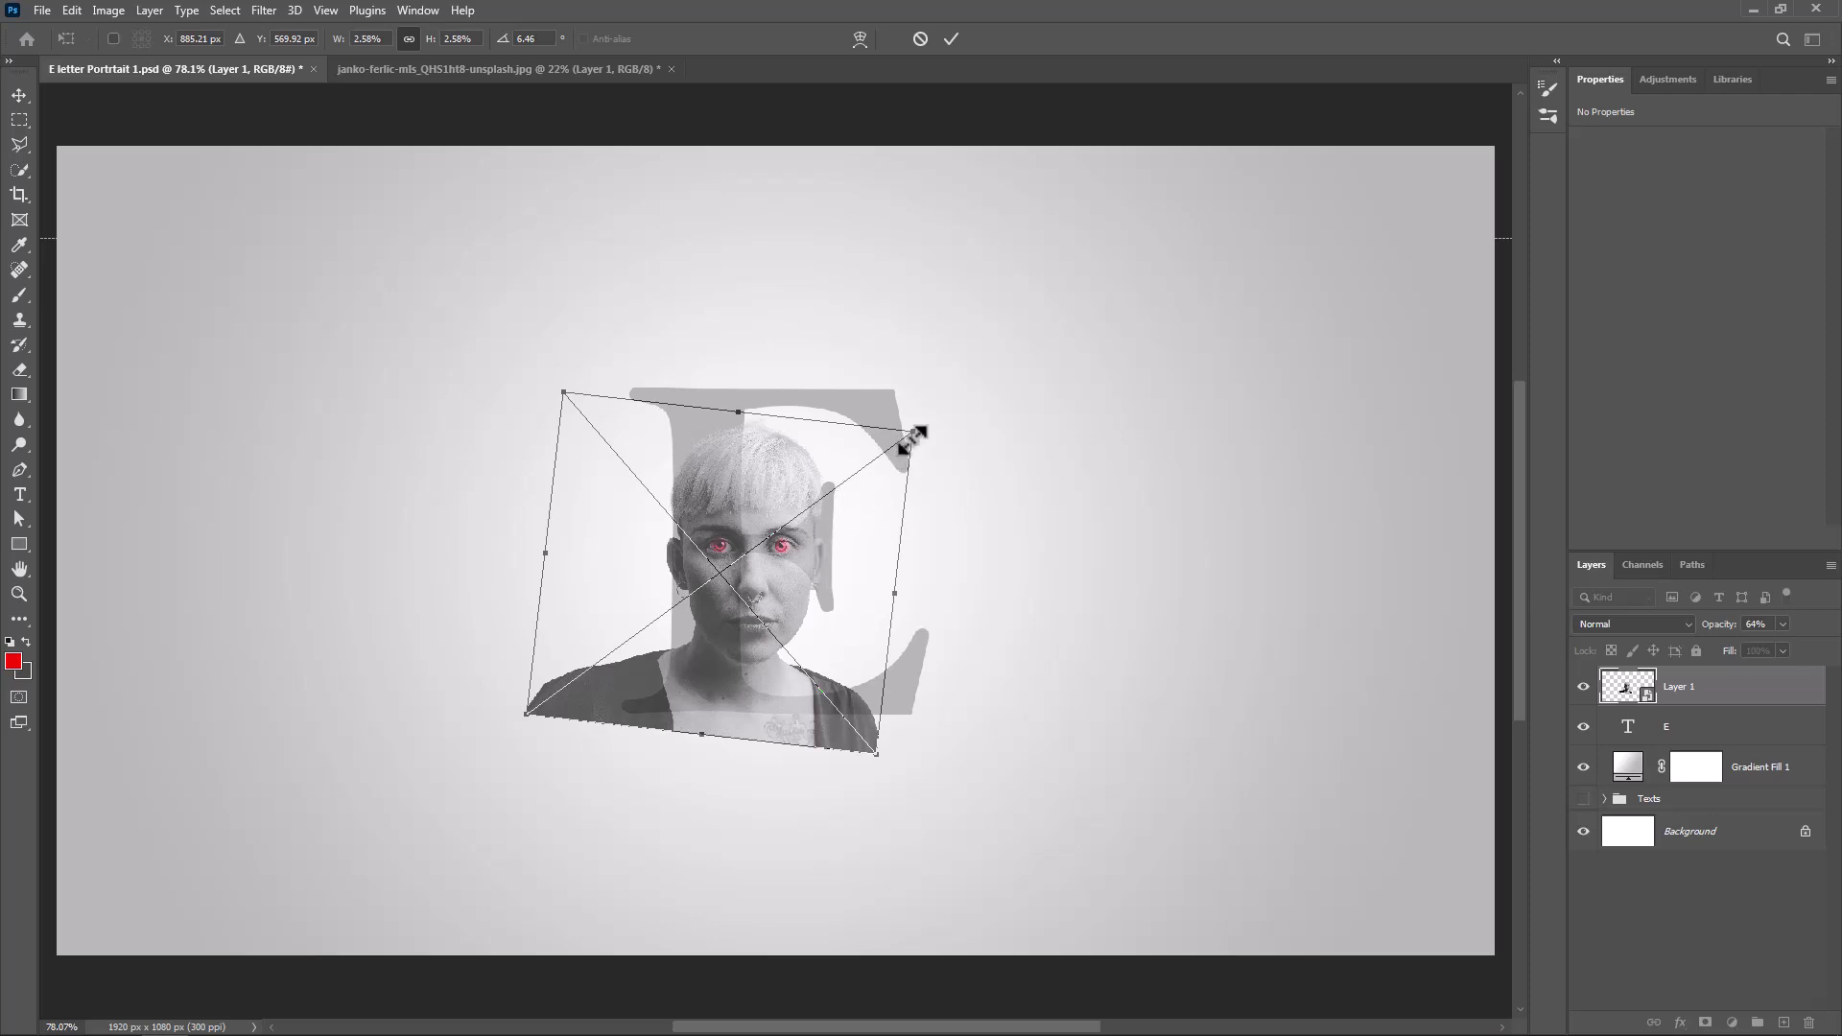
drag(831, 463, 831, 465)
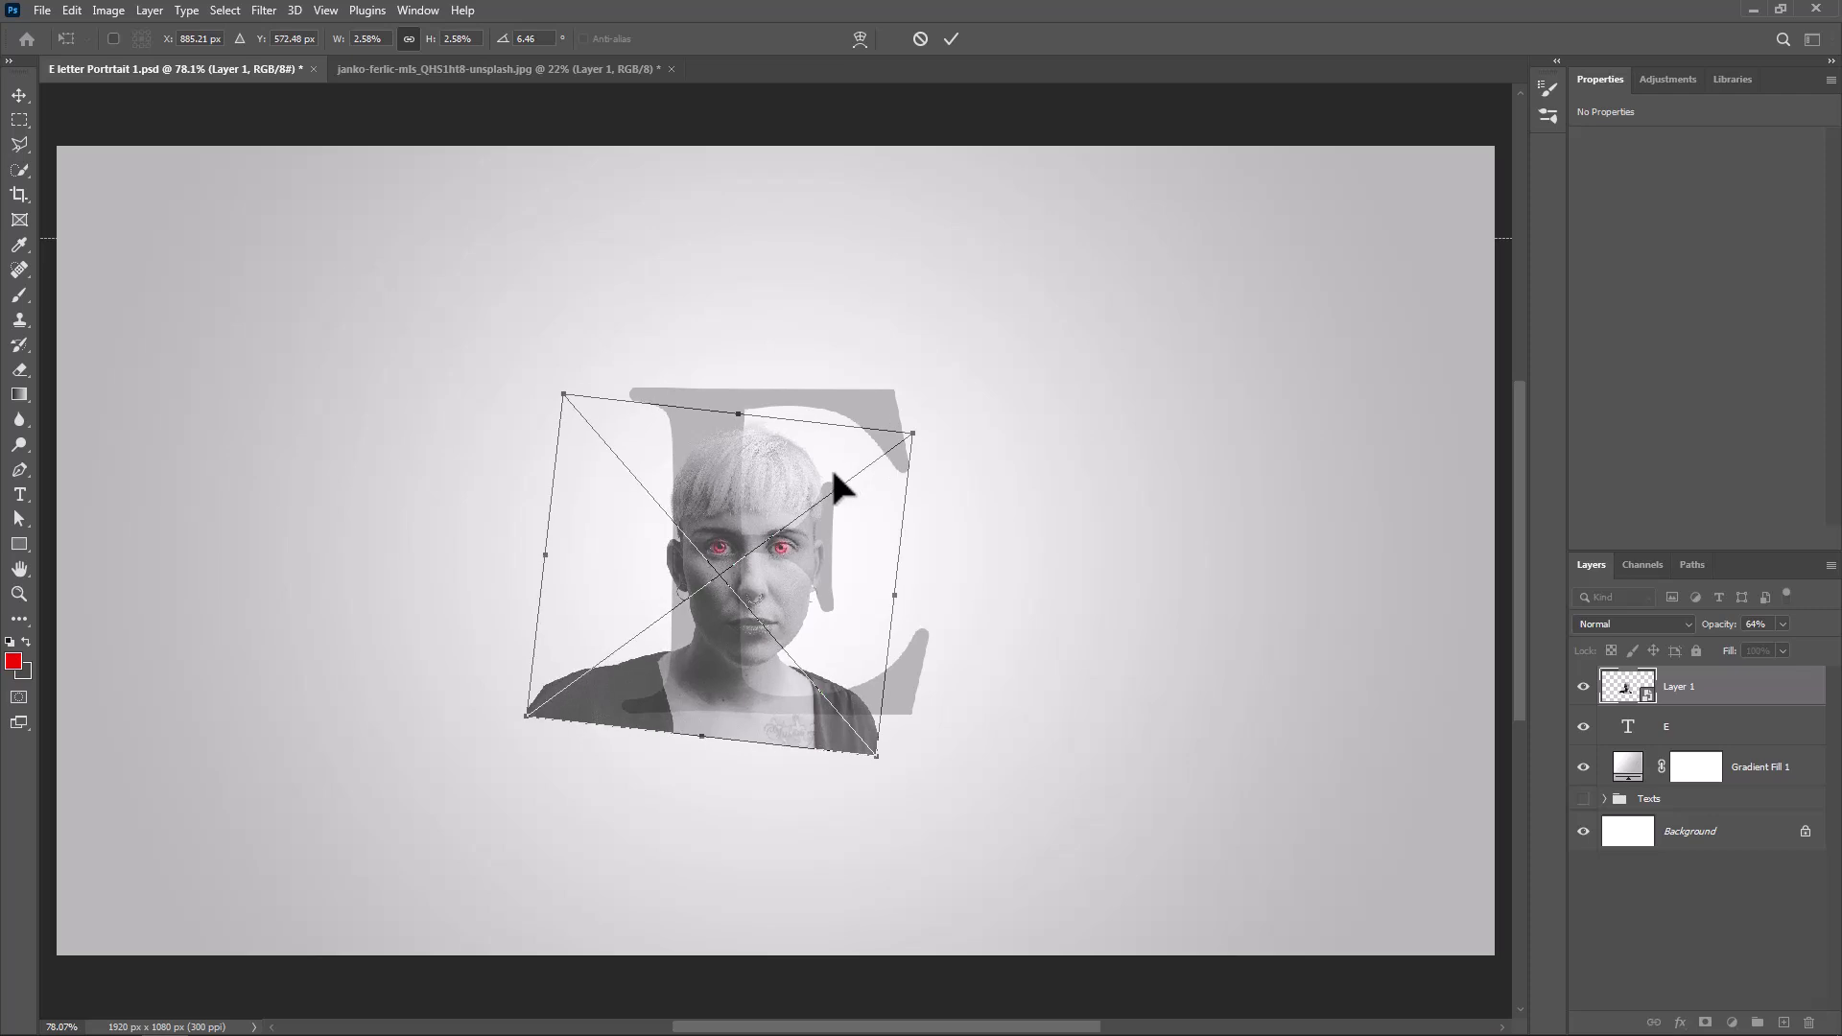
key(Up)
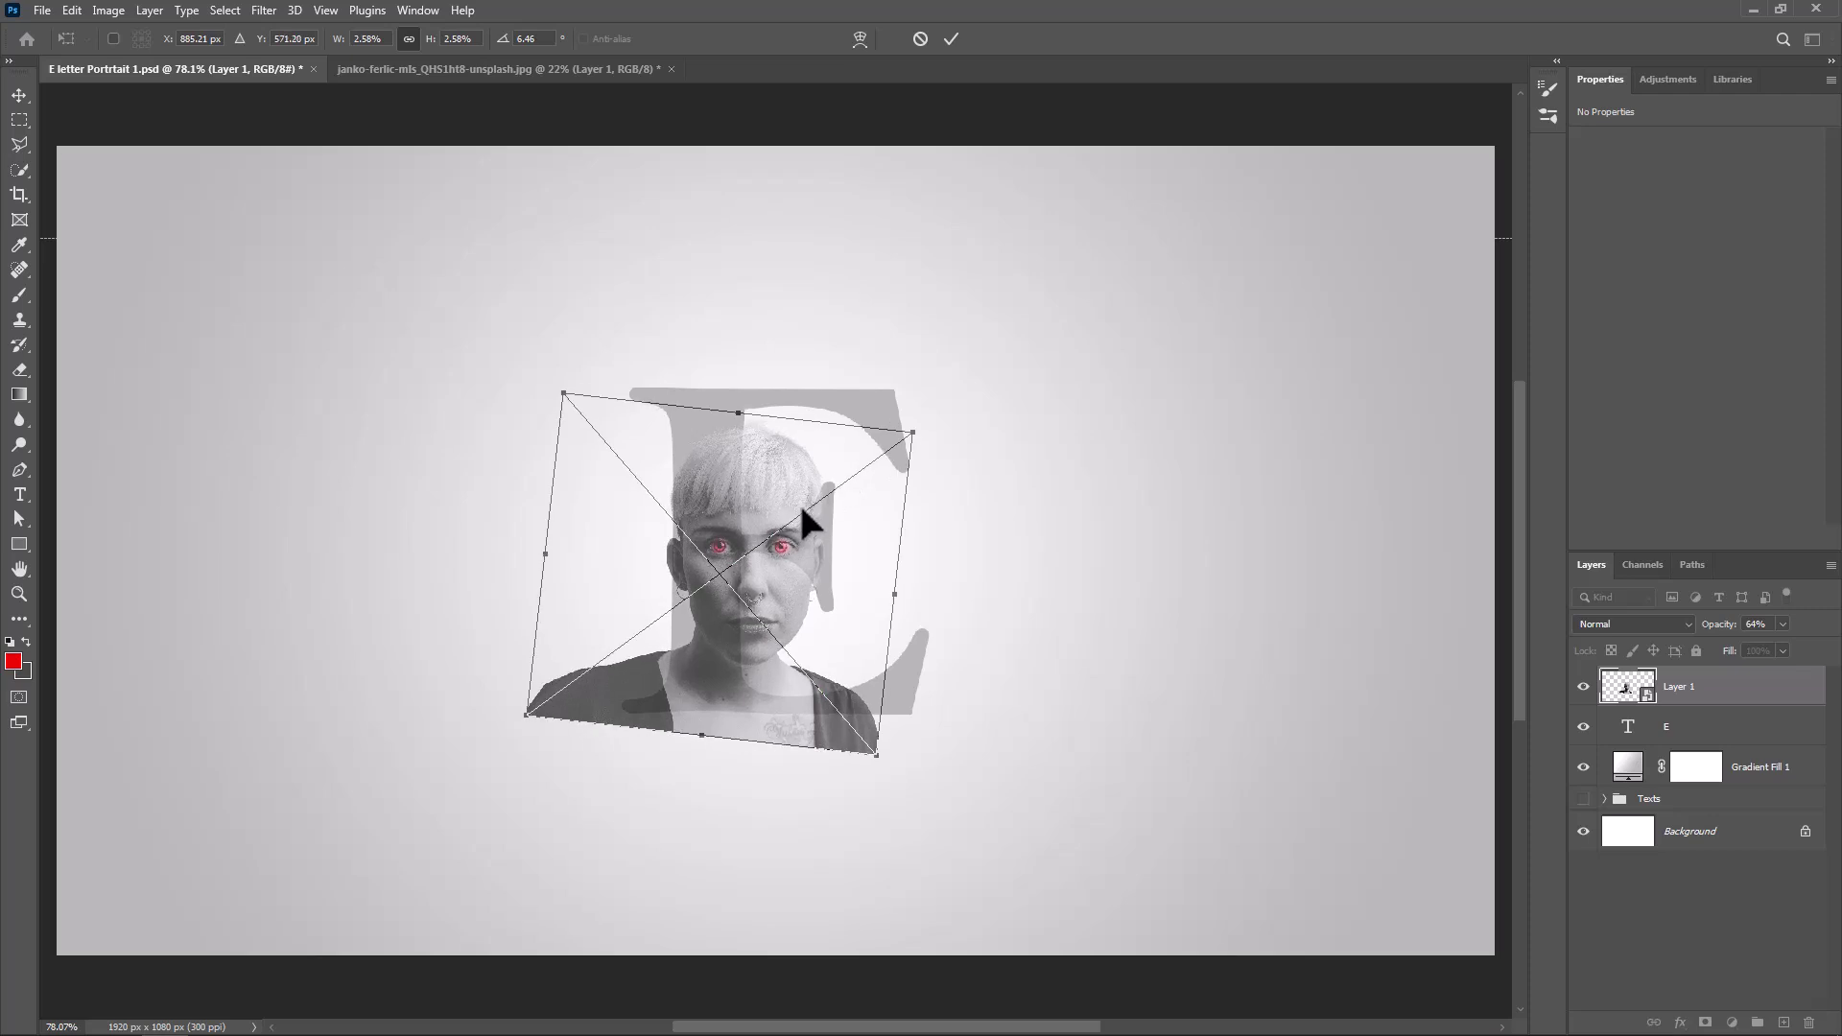
Step: Commit the transform, nudge the portrait left, restore 100% opacity, and clip it to the E
click(950, 38)
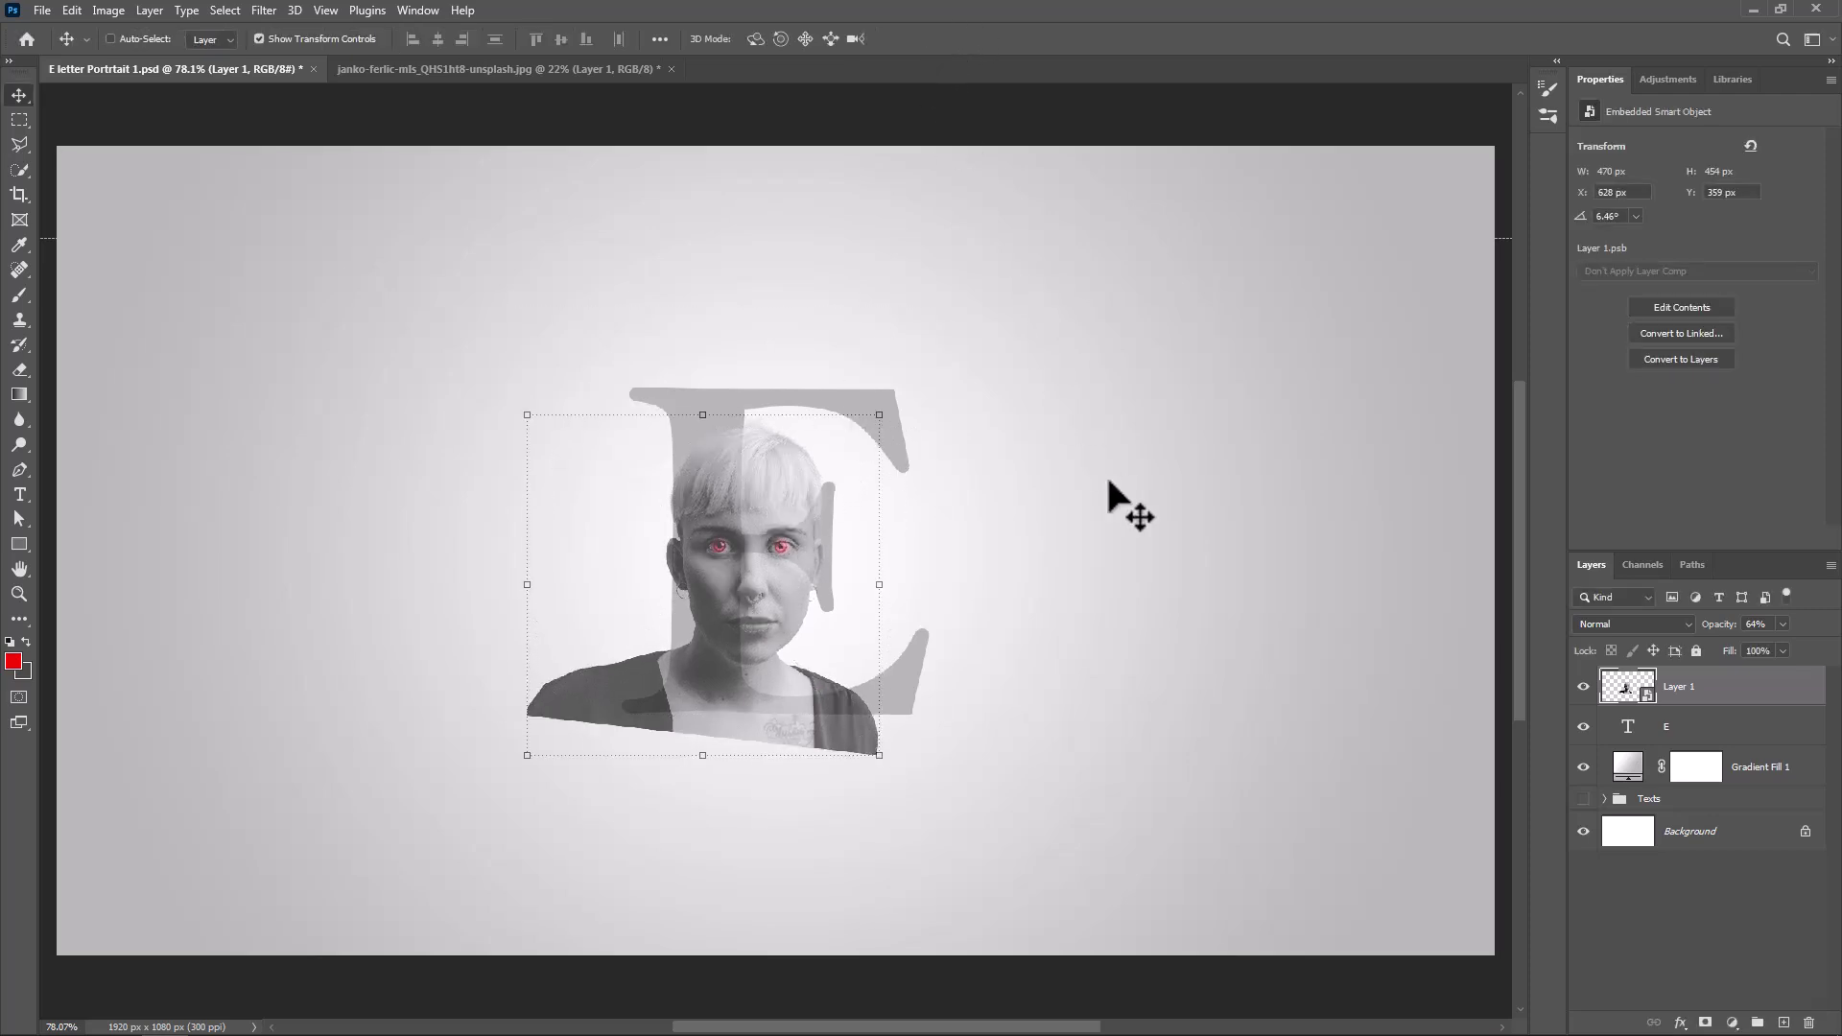
key(Left)
key(Left)
key(Left)
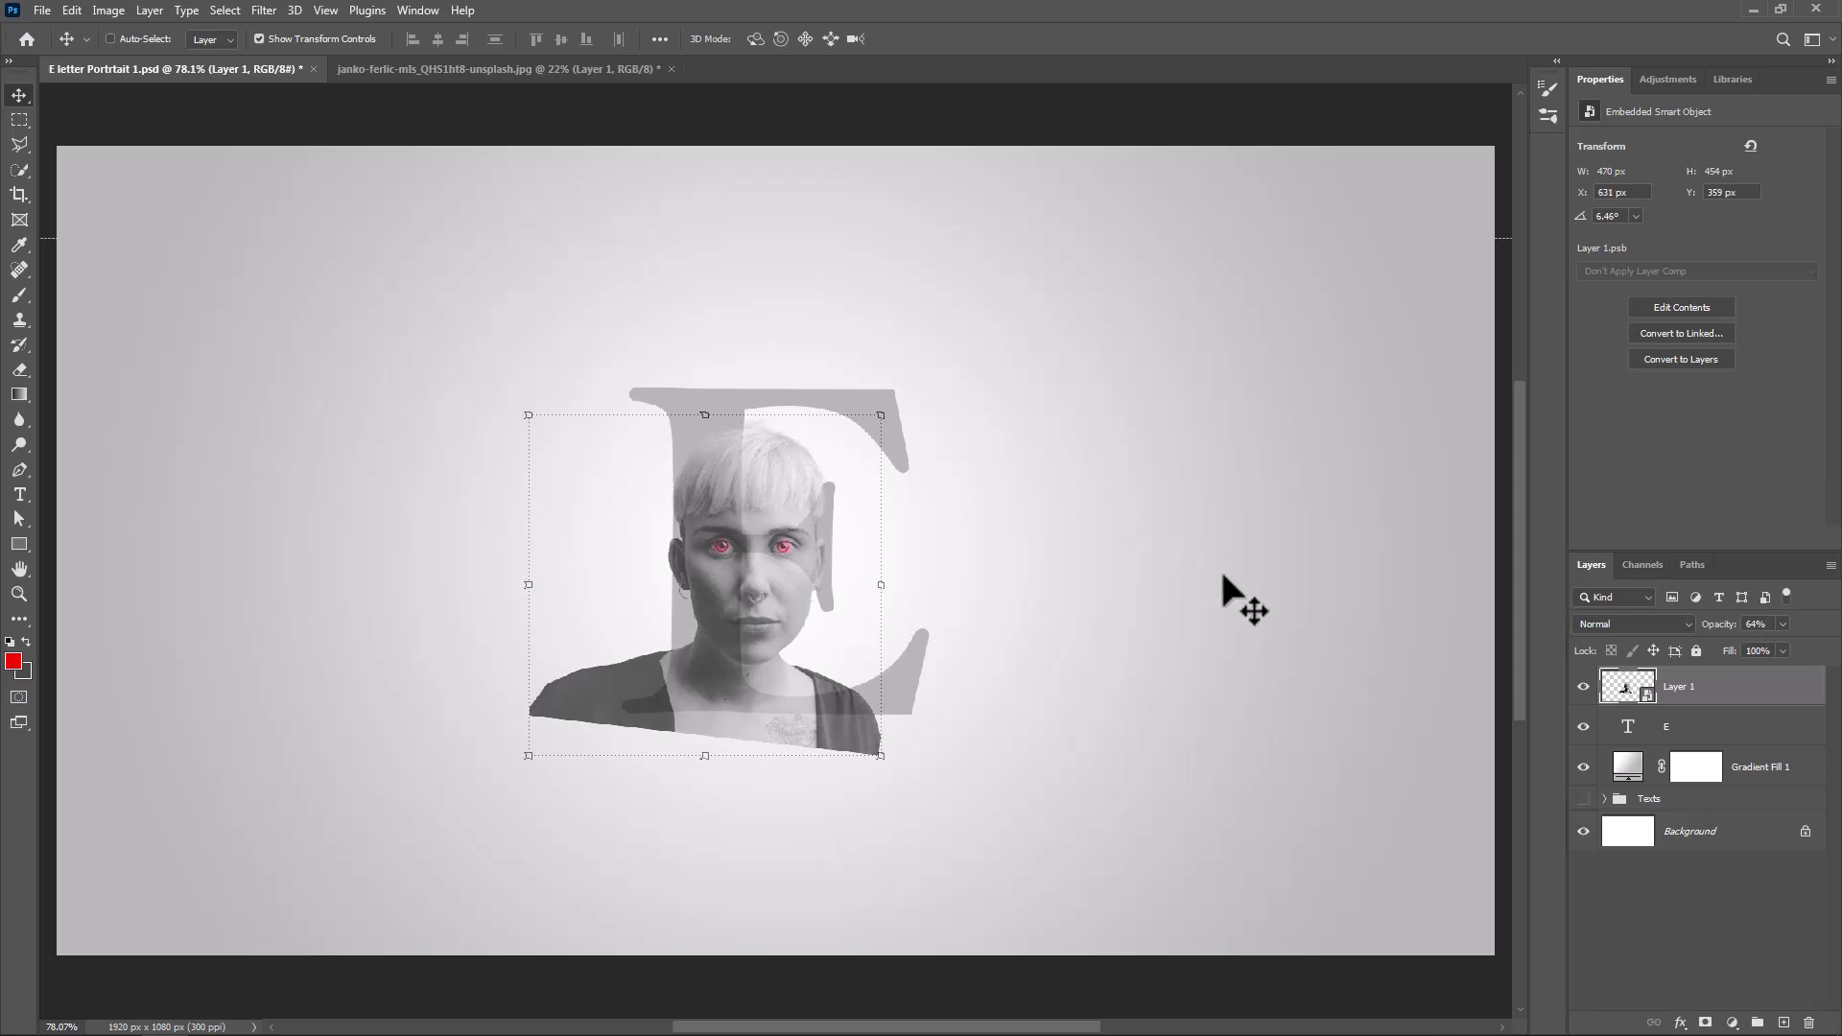
key(Left)
key(Left)
key(Left)
key(Left)
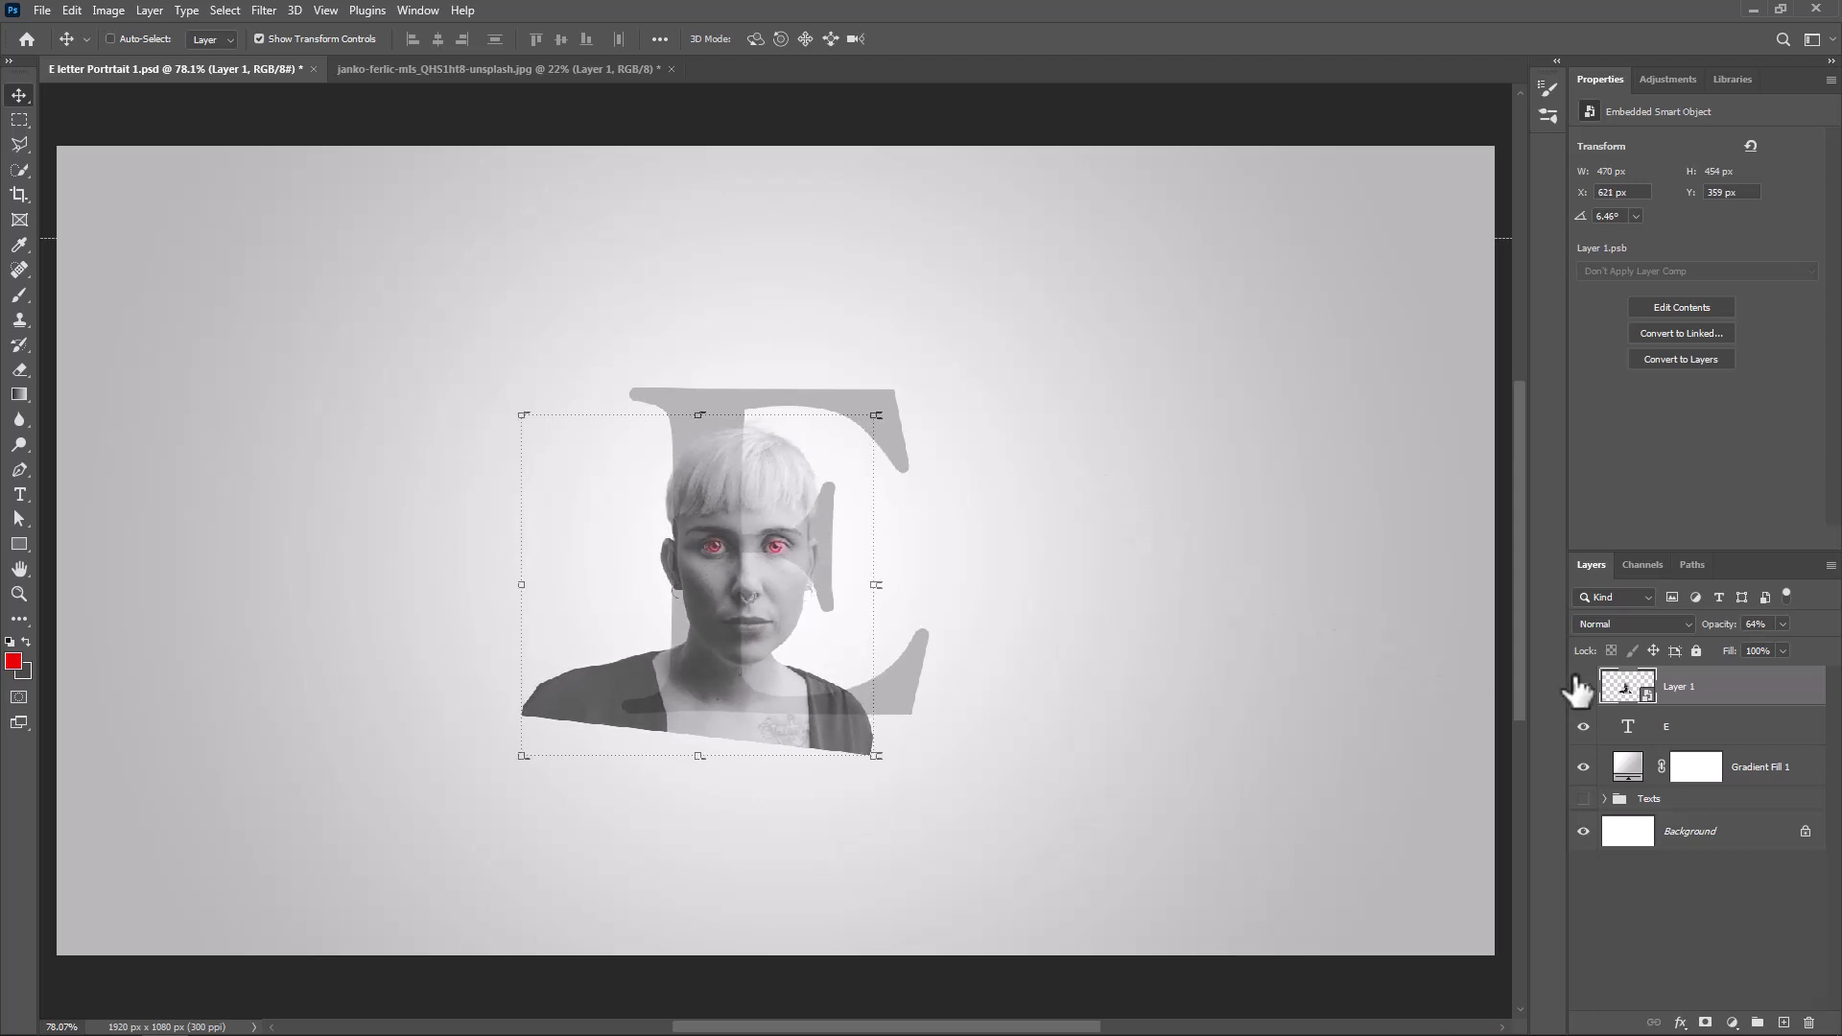
drag(1719, 624, 1833, 626)
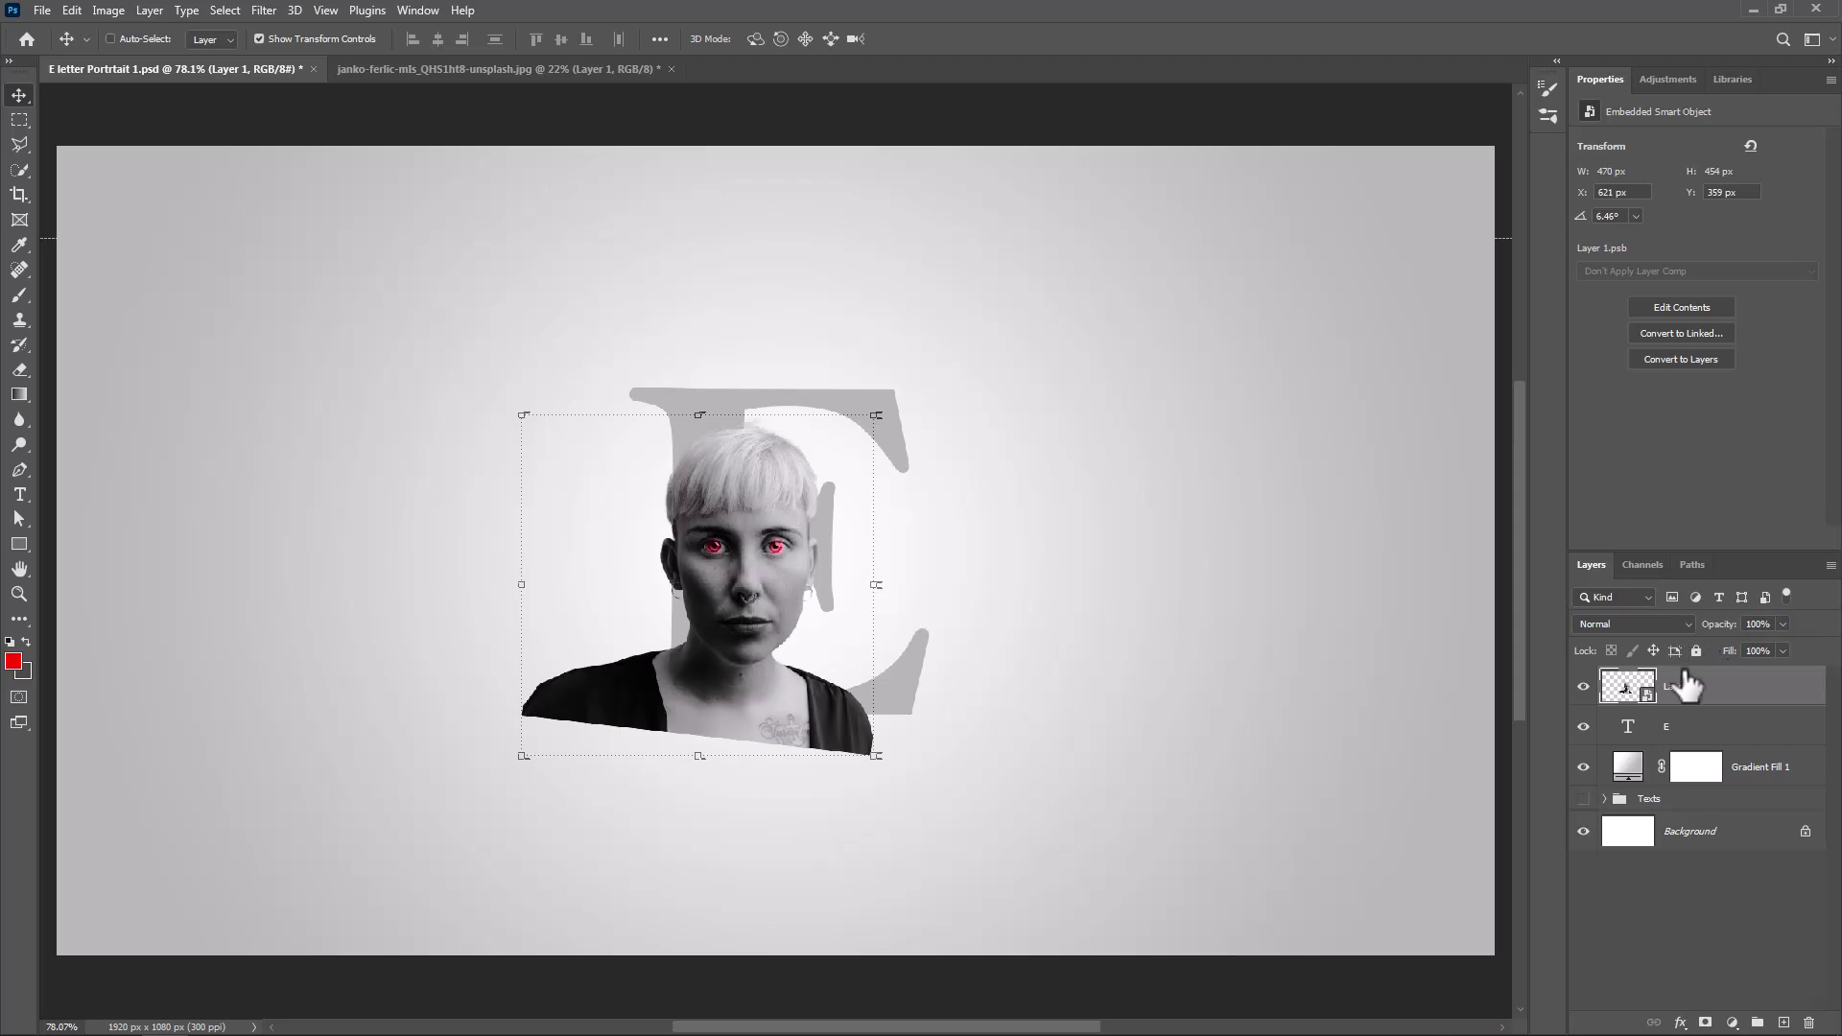
right_click(1707, 693)
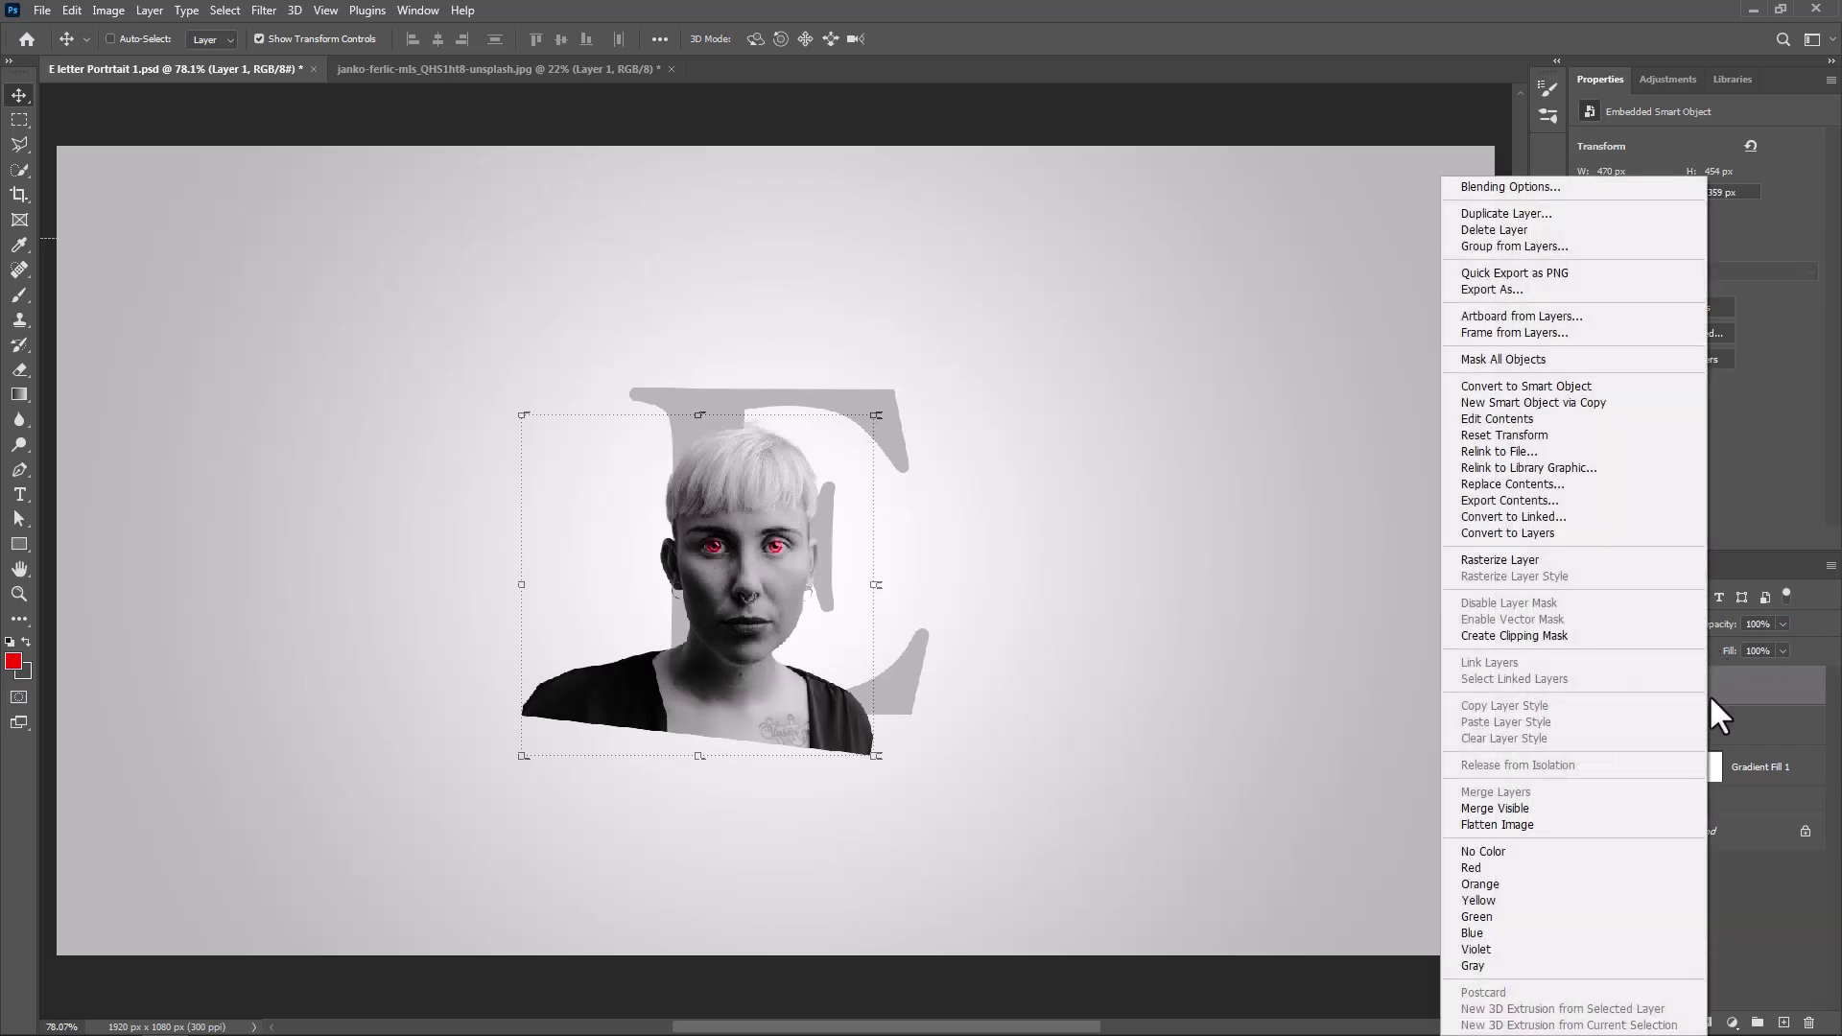
click(1505, 632)
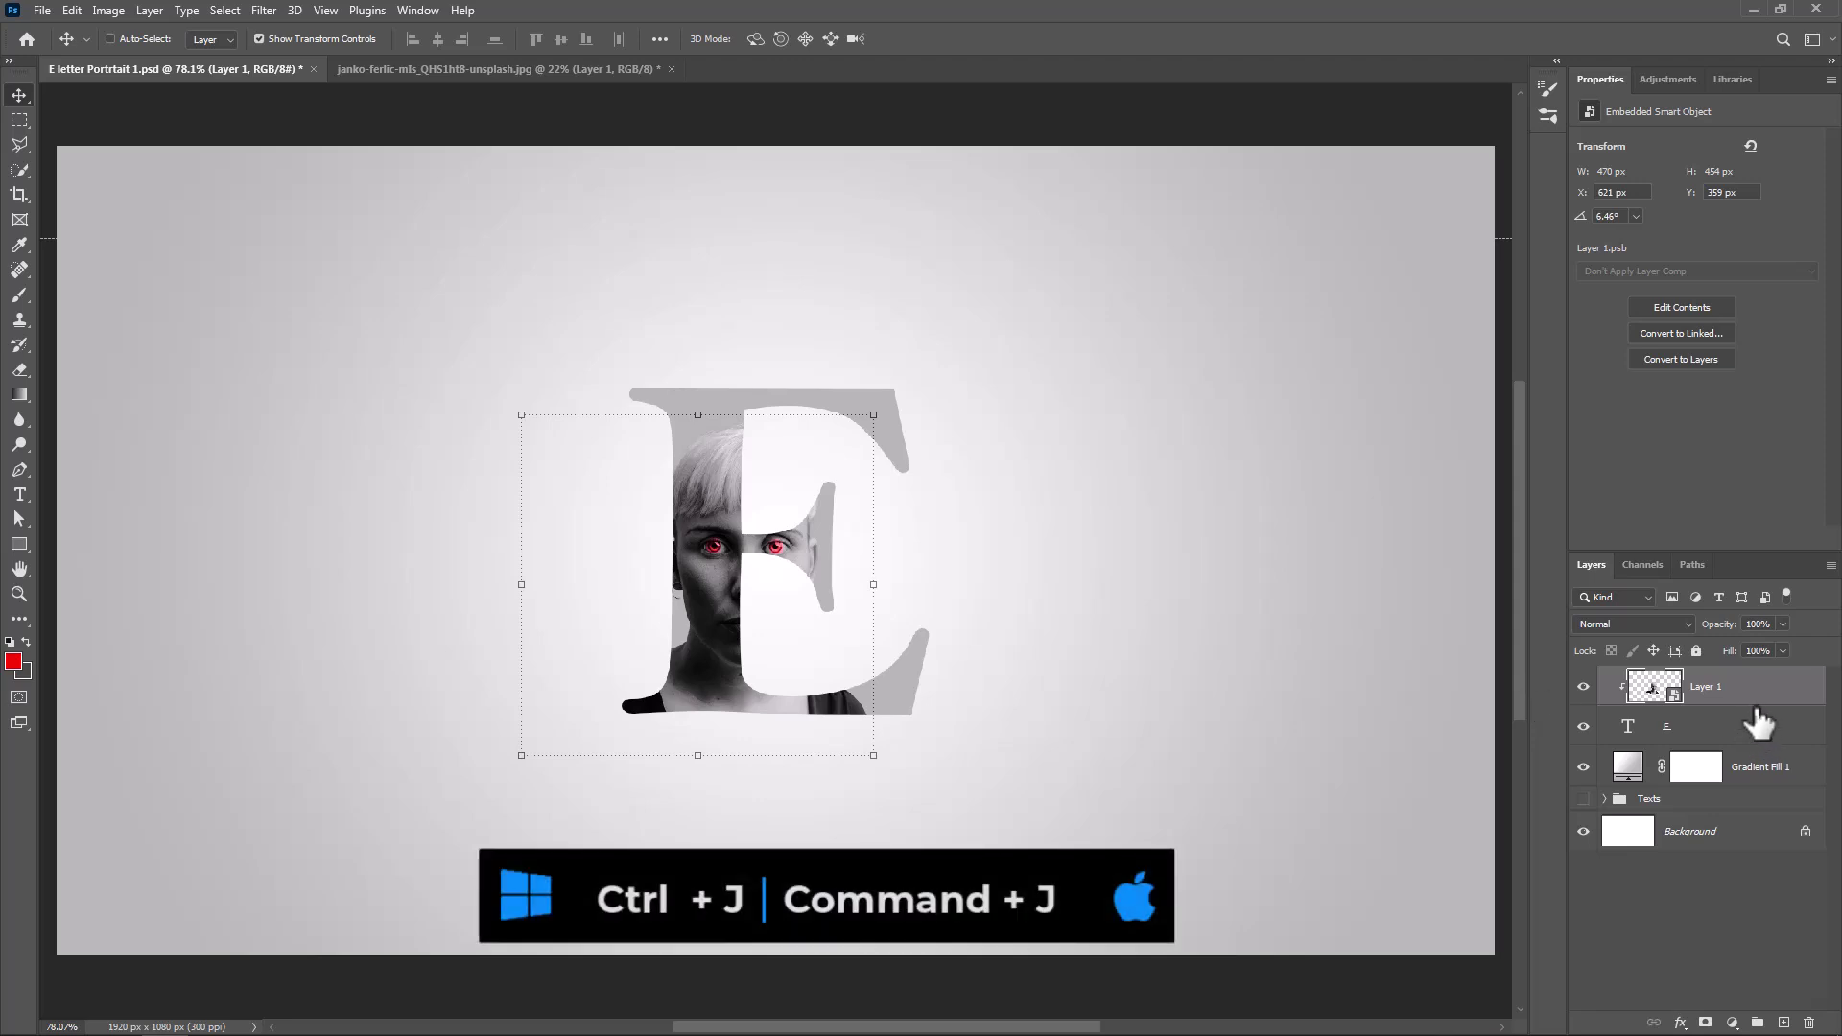
Step: Duplicate the portrait, add a mask to the copy, and select everything outside the E
key(ctrl+j)
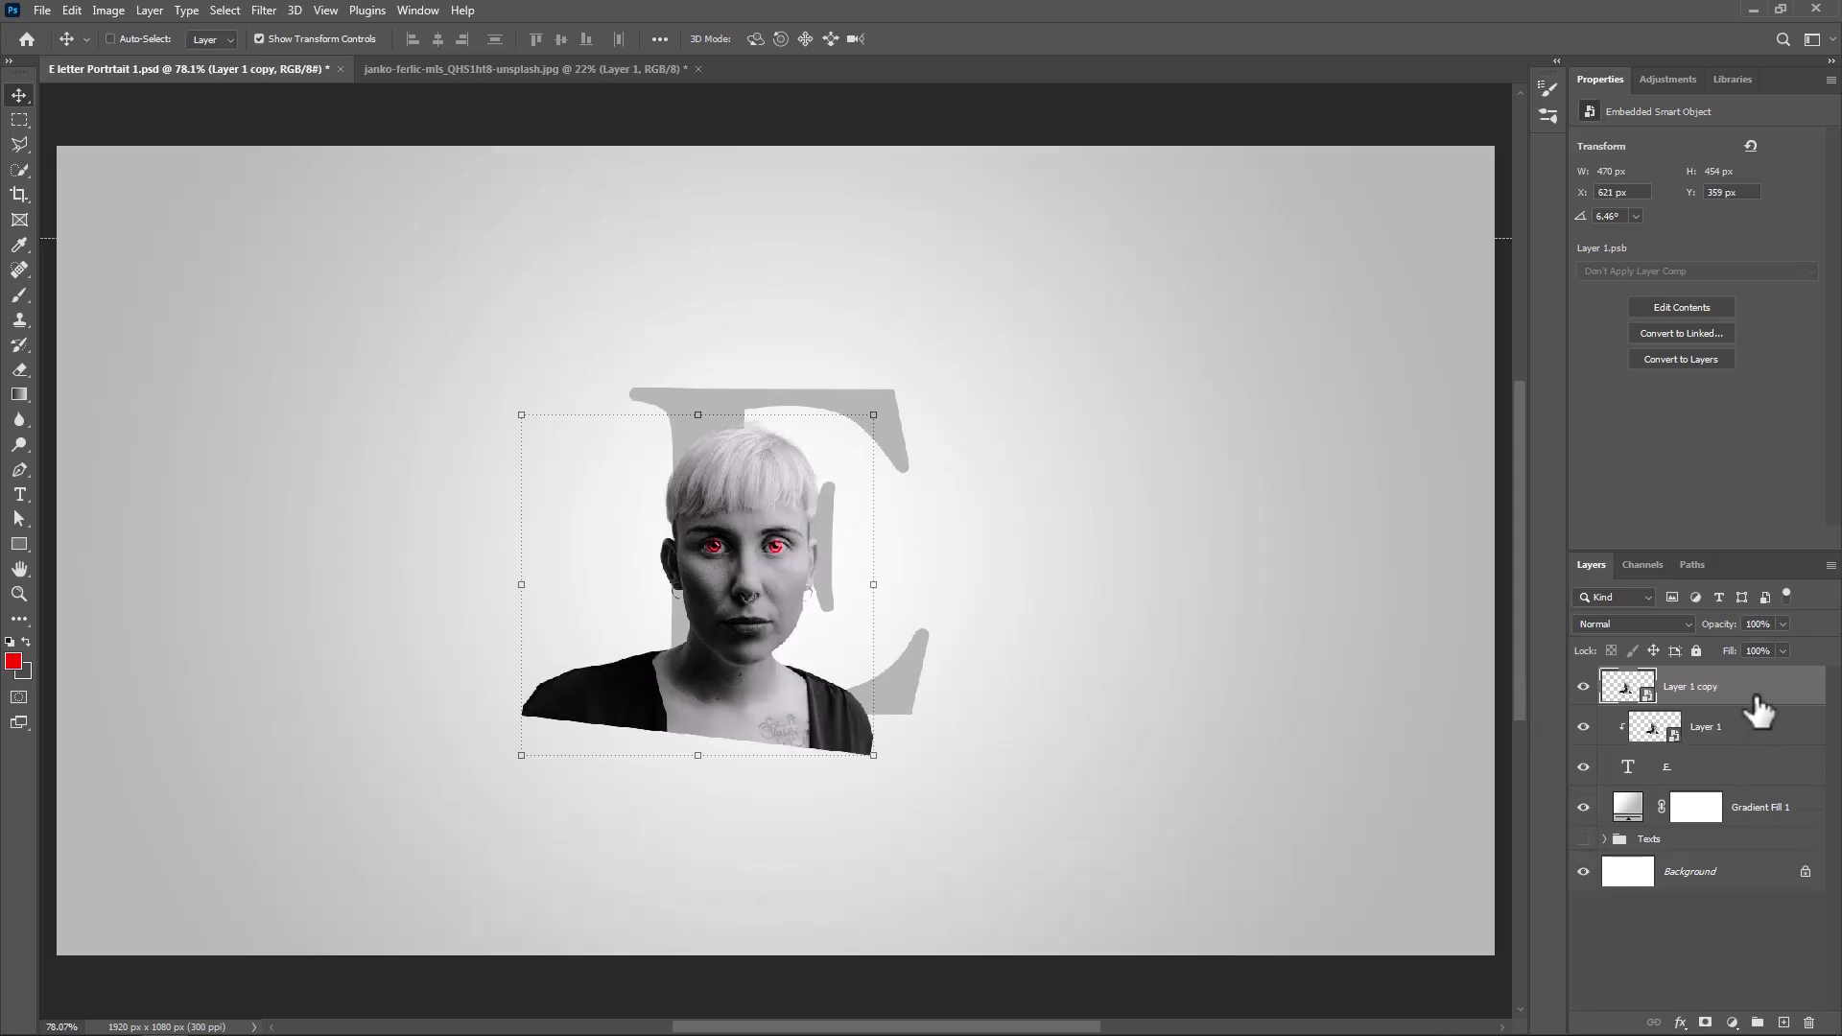
click(1705, 1022)
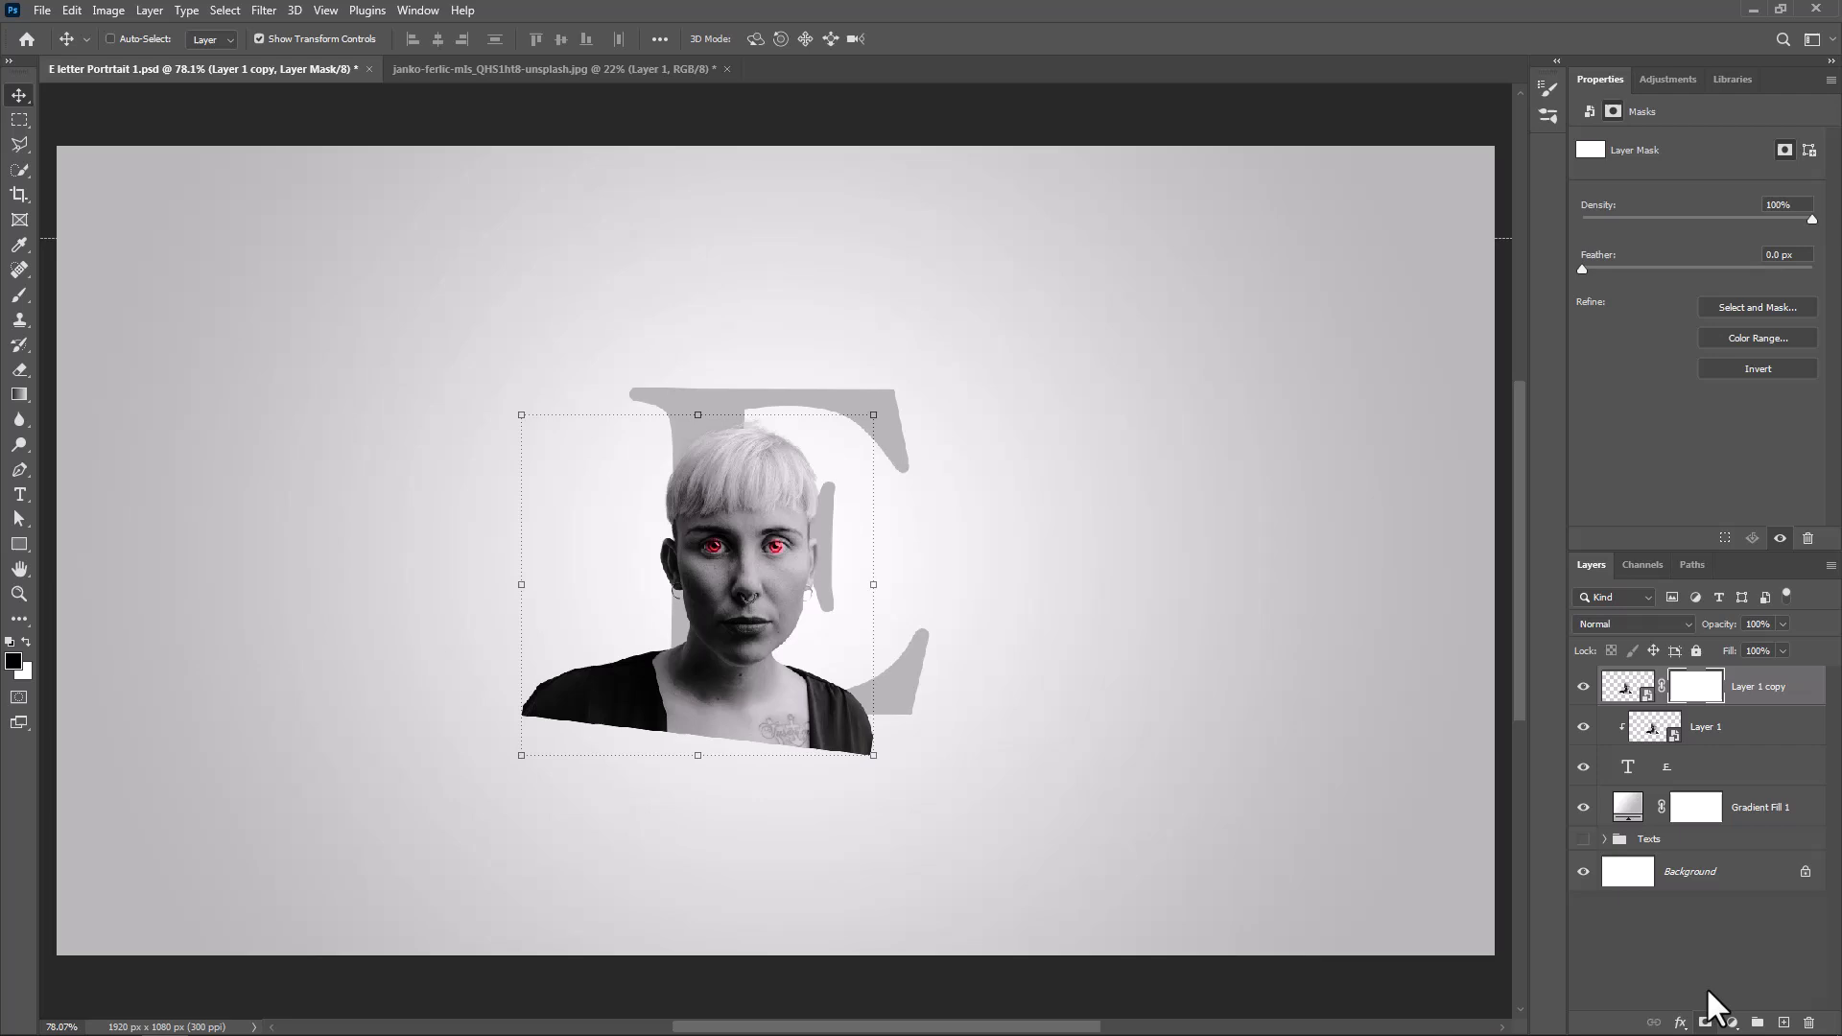
right_click(1625, 763)
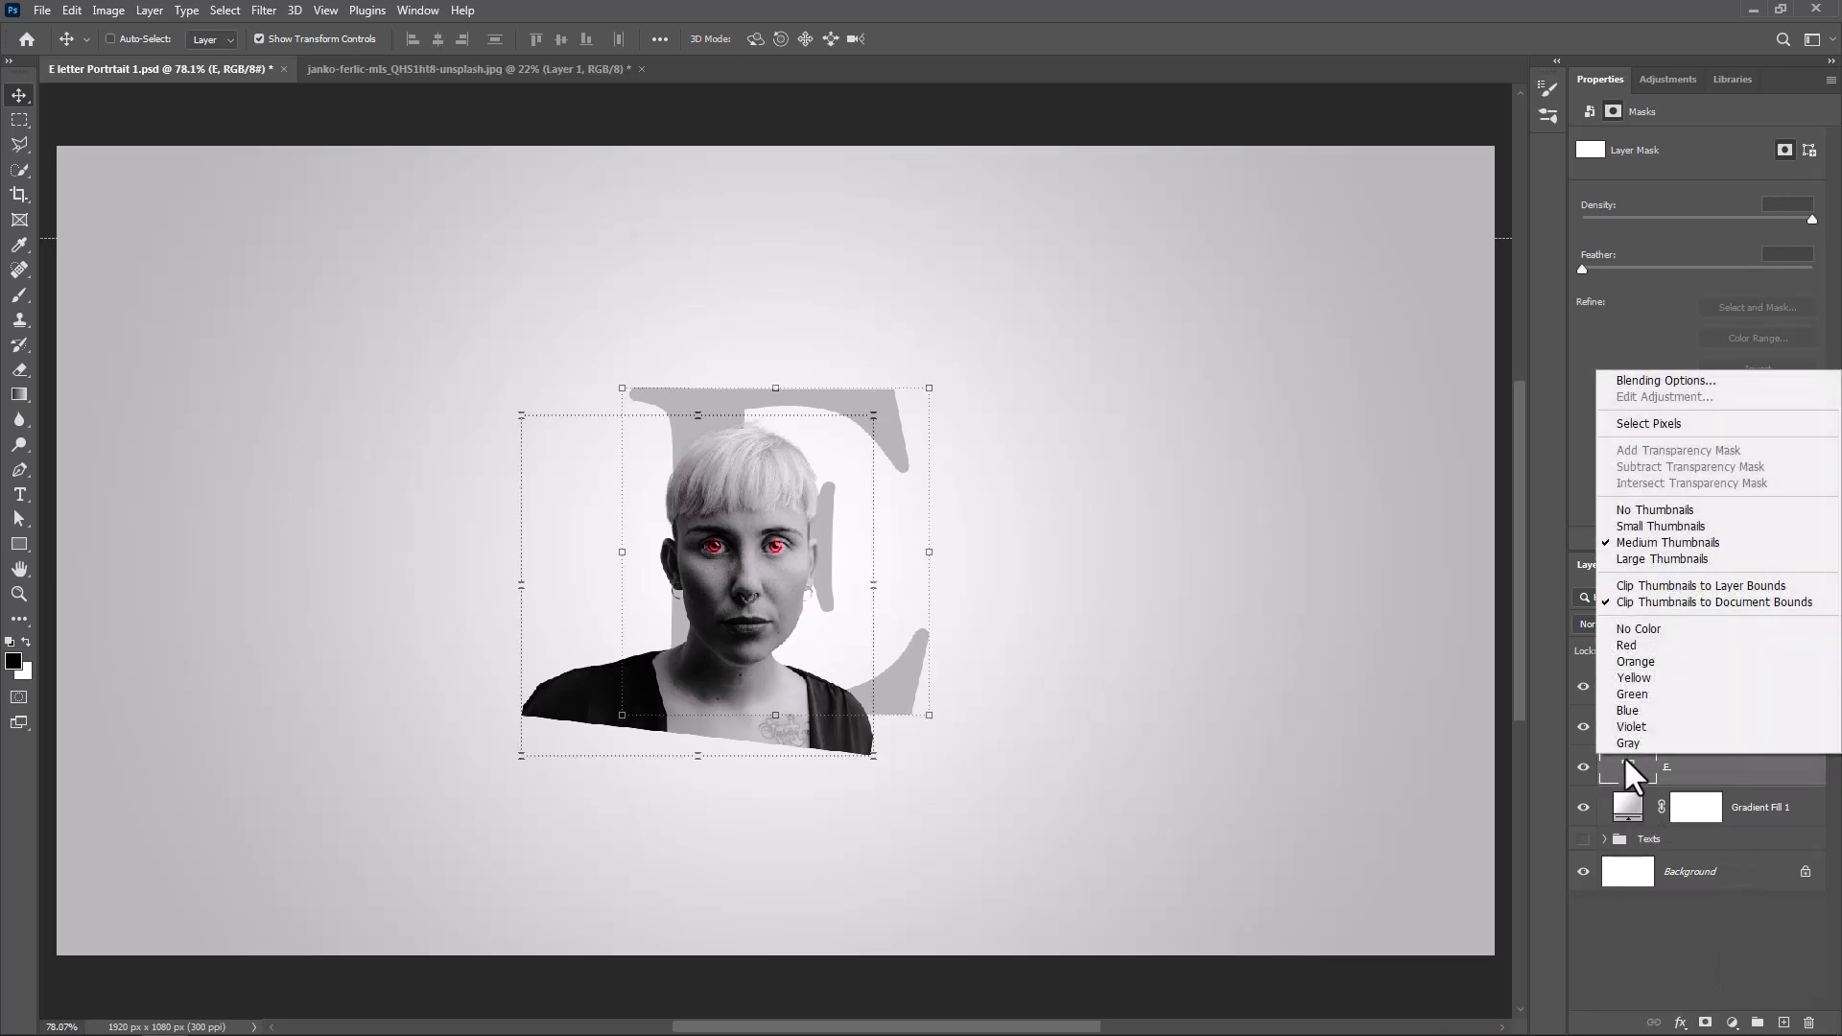
click(1646, 423)
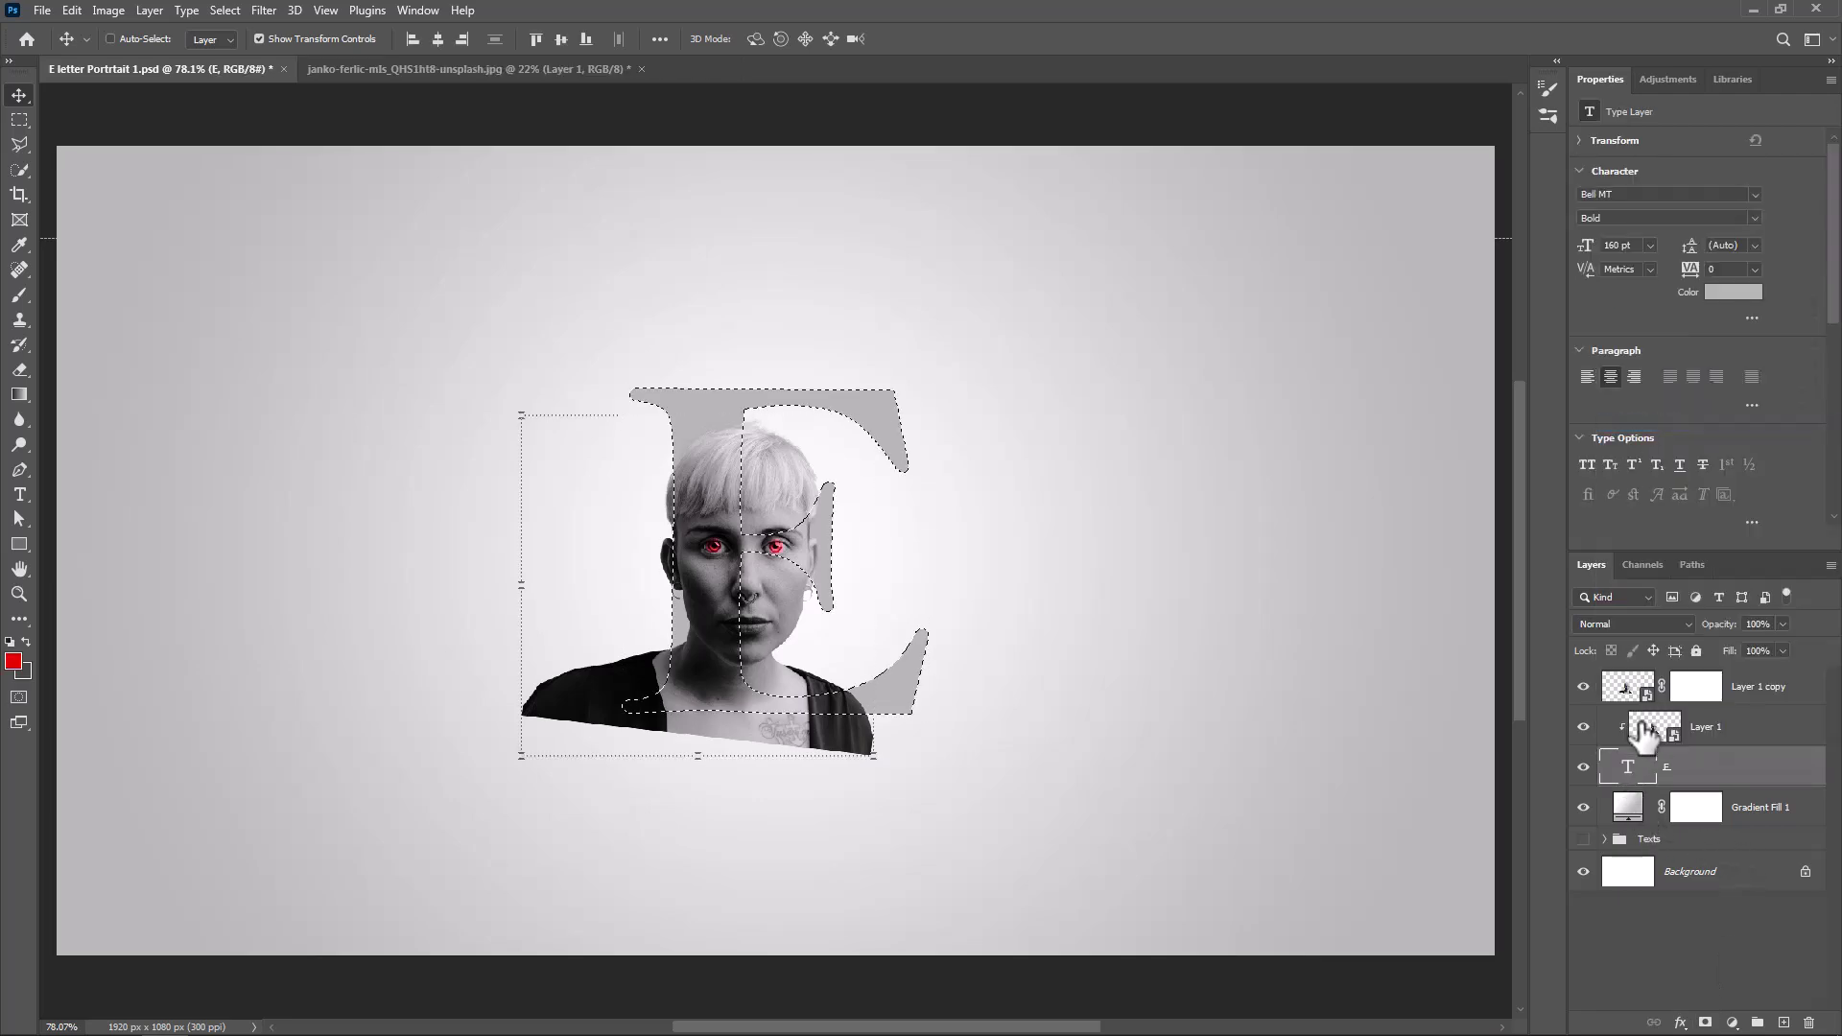
click(1704, 703)
click(225, 11)
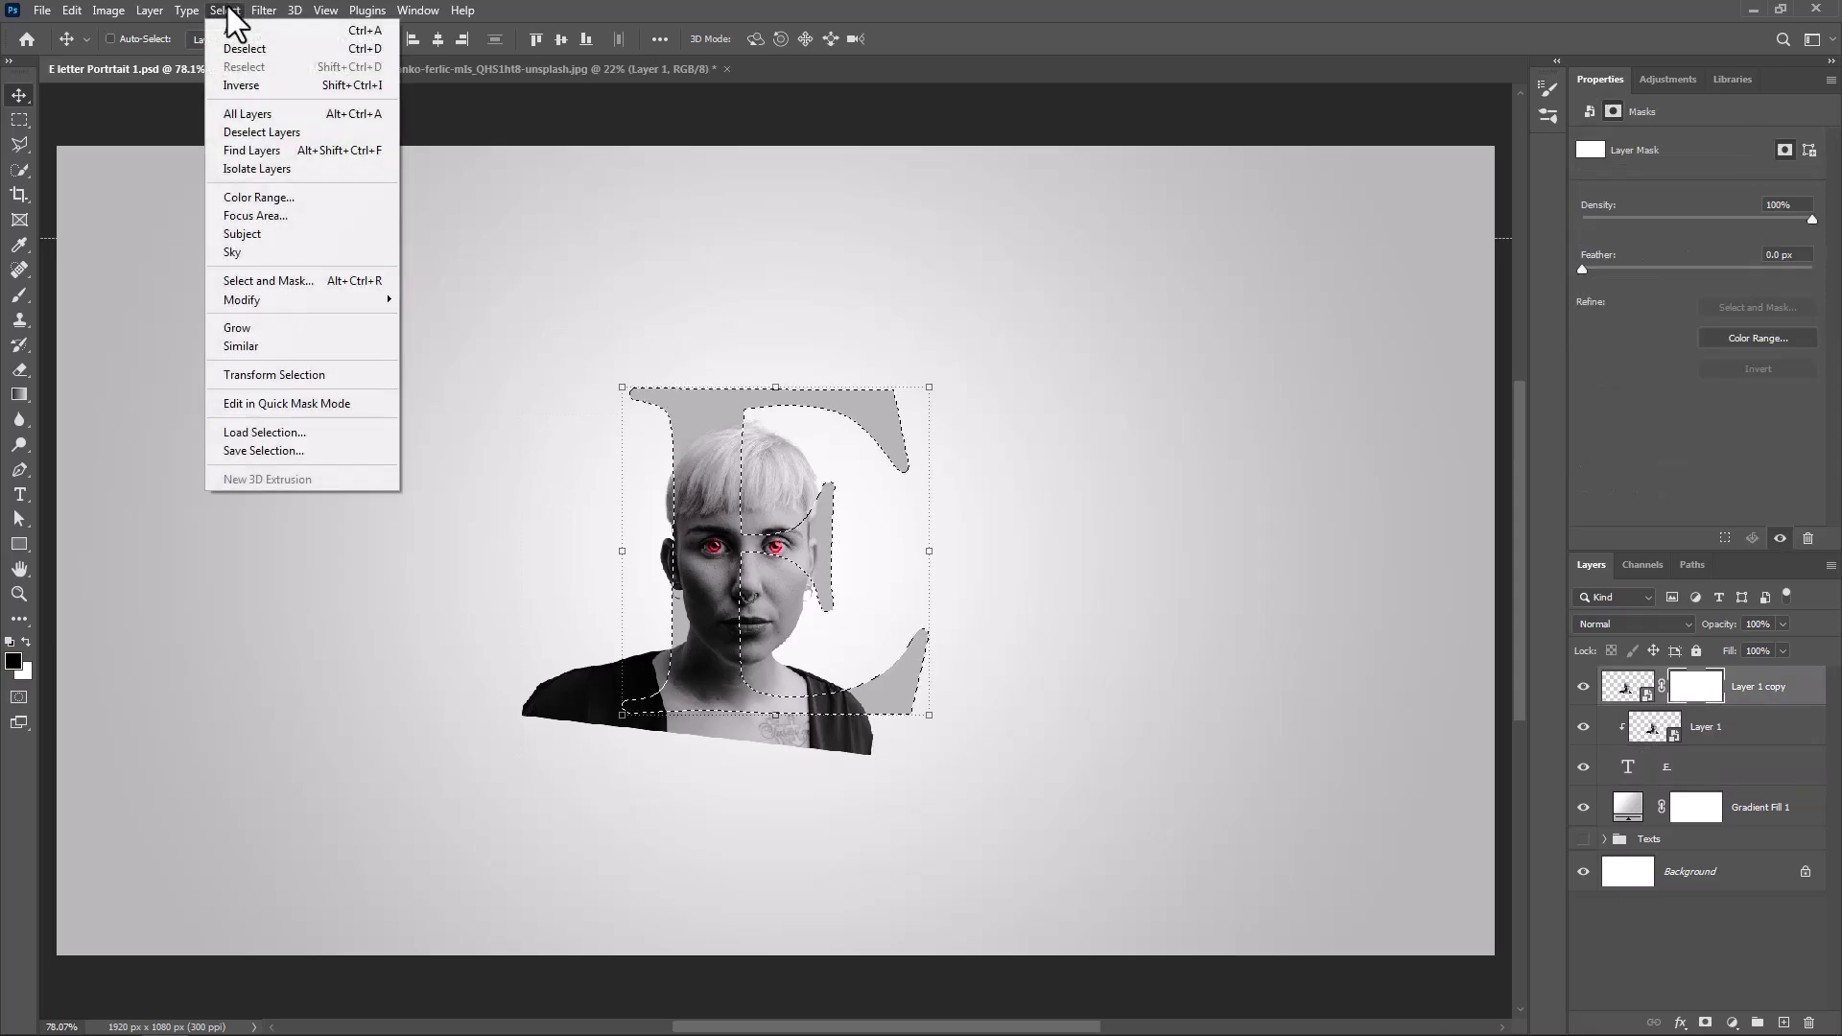
click(248, 85)
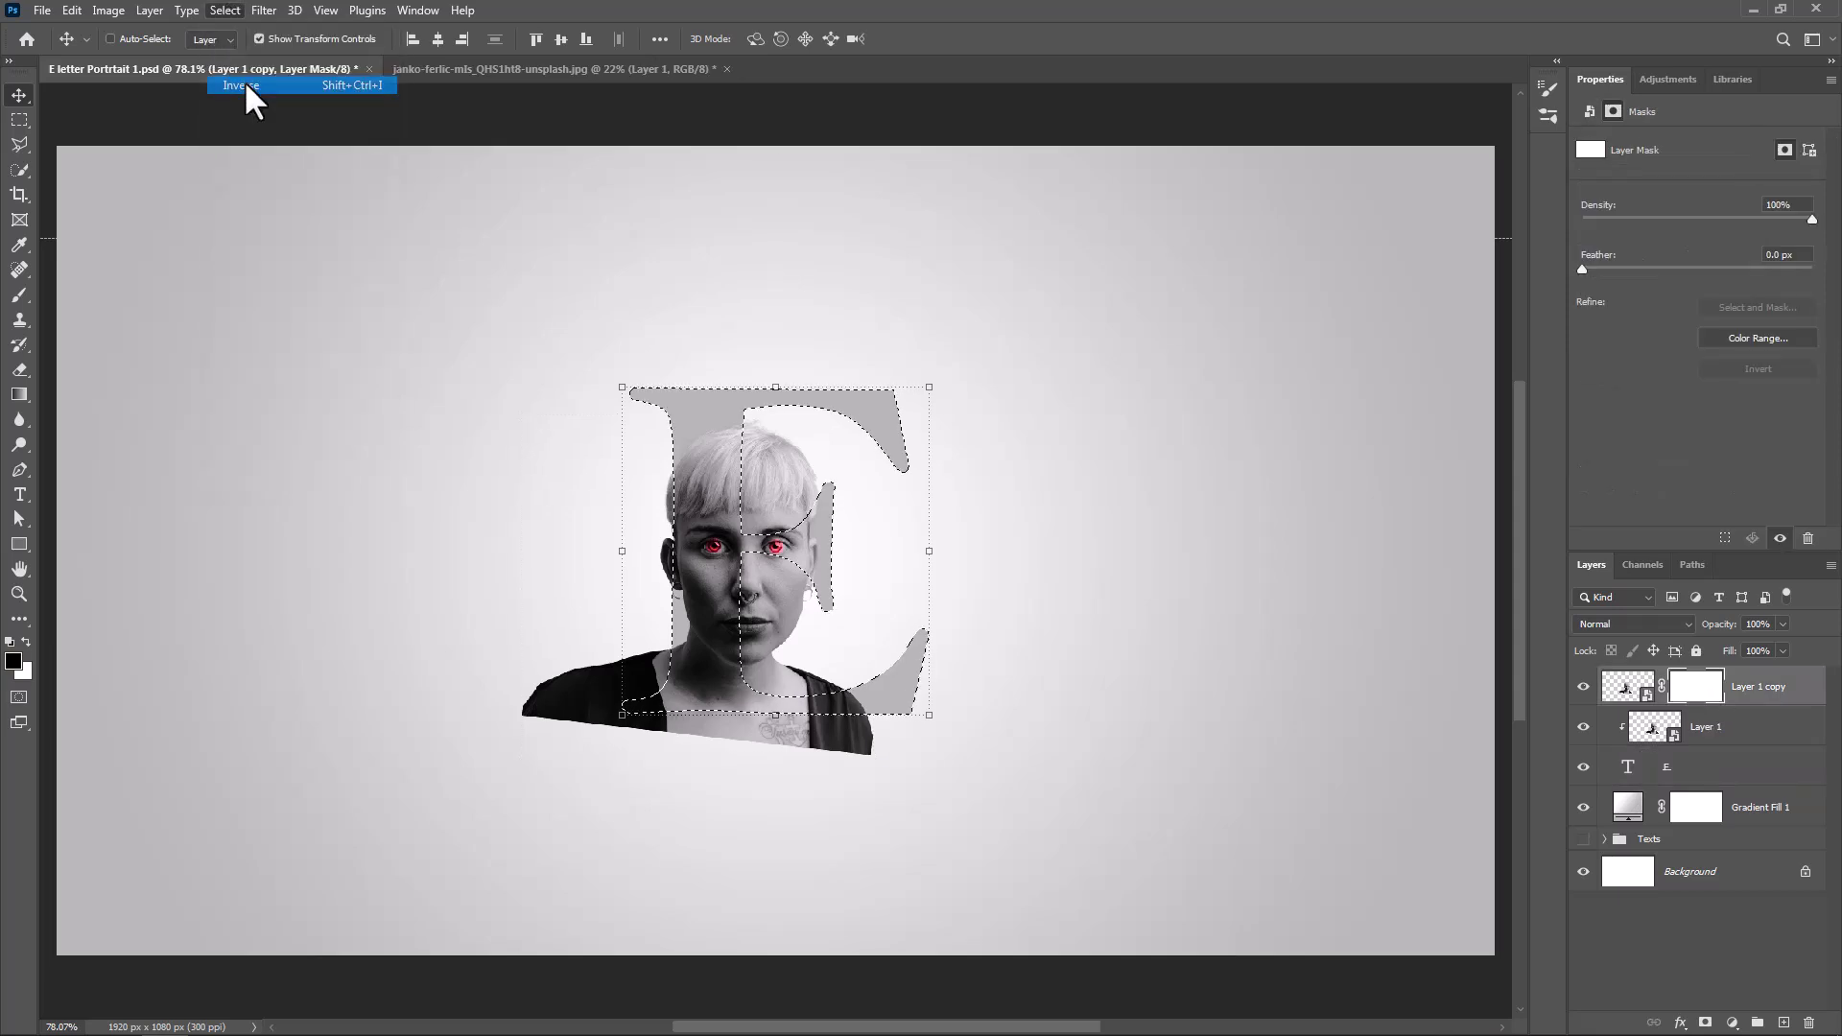
Step: Paint black on the copy's mask to hide the shoulders below the E, then deselect
click(21, 296)
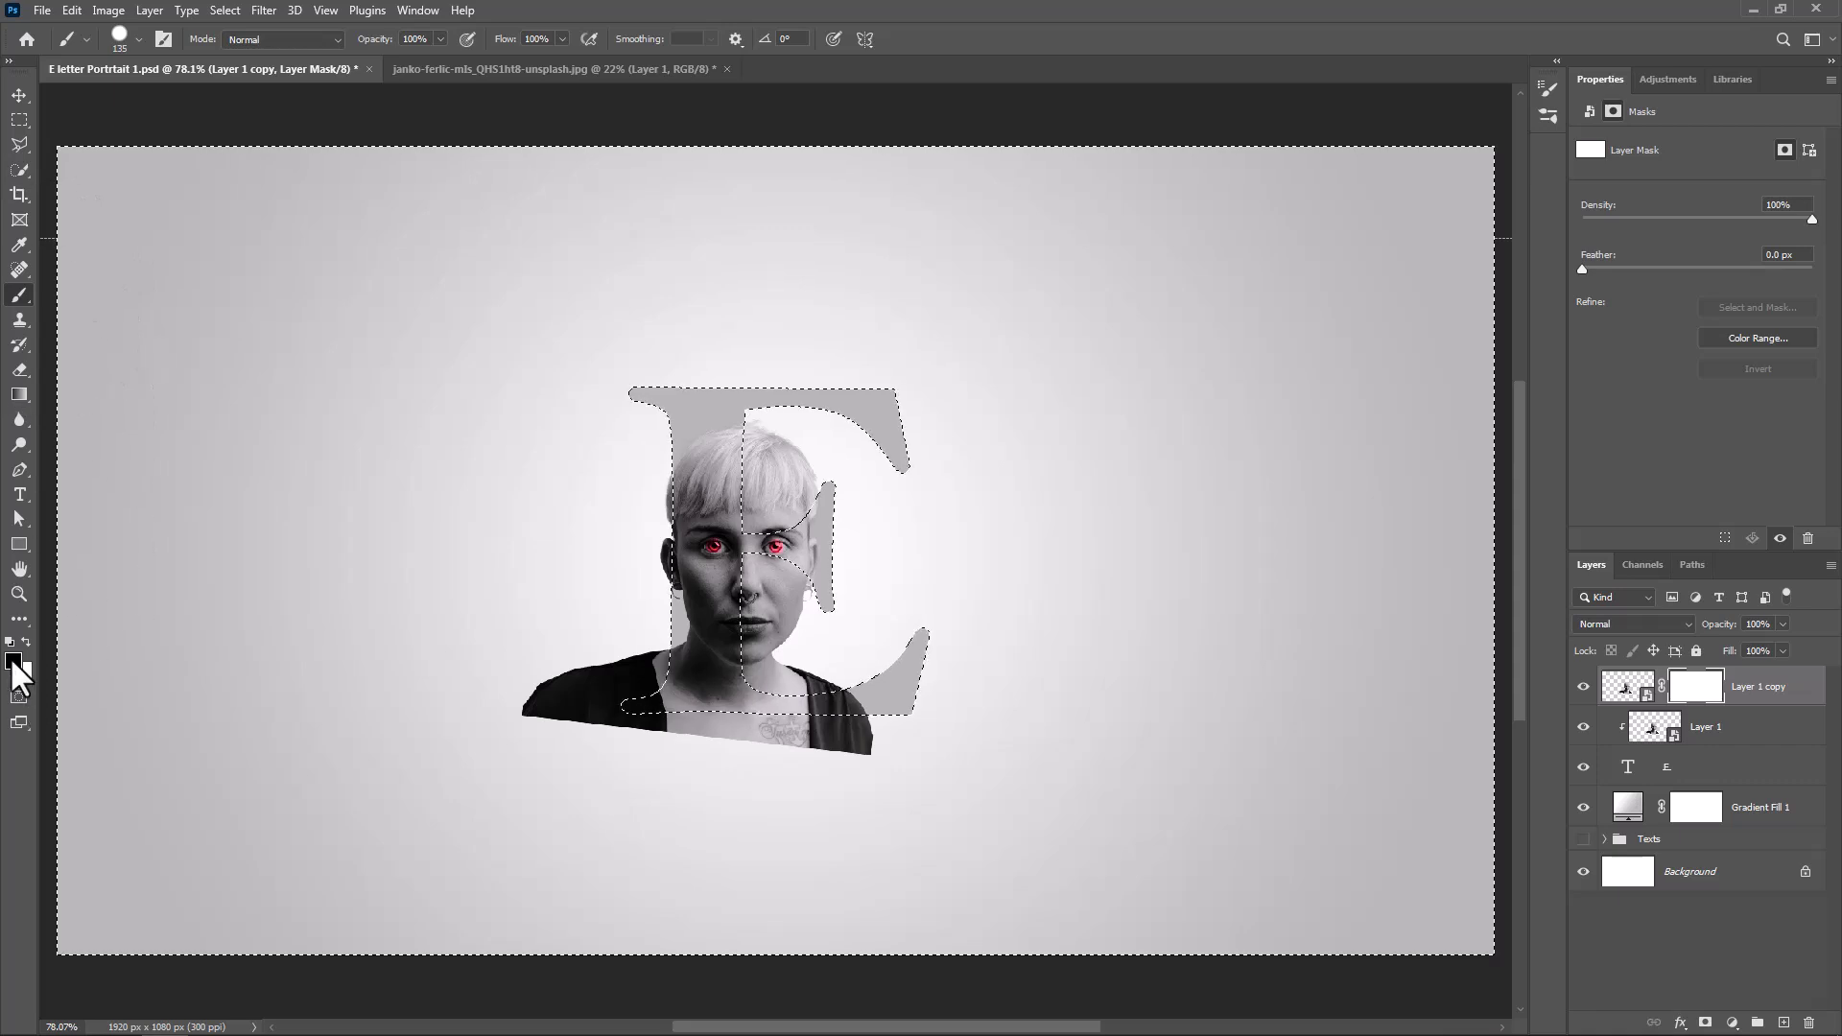
click(798, 752)
mouse_move(798, 751)
mouse_down()
mouse_move(621, 748)
mouse_move(558, 704)
mouse_move(630, 679)
mouse_move(793, 474)
mouse_move(780, 455)
mouse_move(816, 605)
mouse_move(763, 595)
mouse_move(768, 623)
mouse_move(836, 685)
mouse_up()
key(ctrl+d)
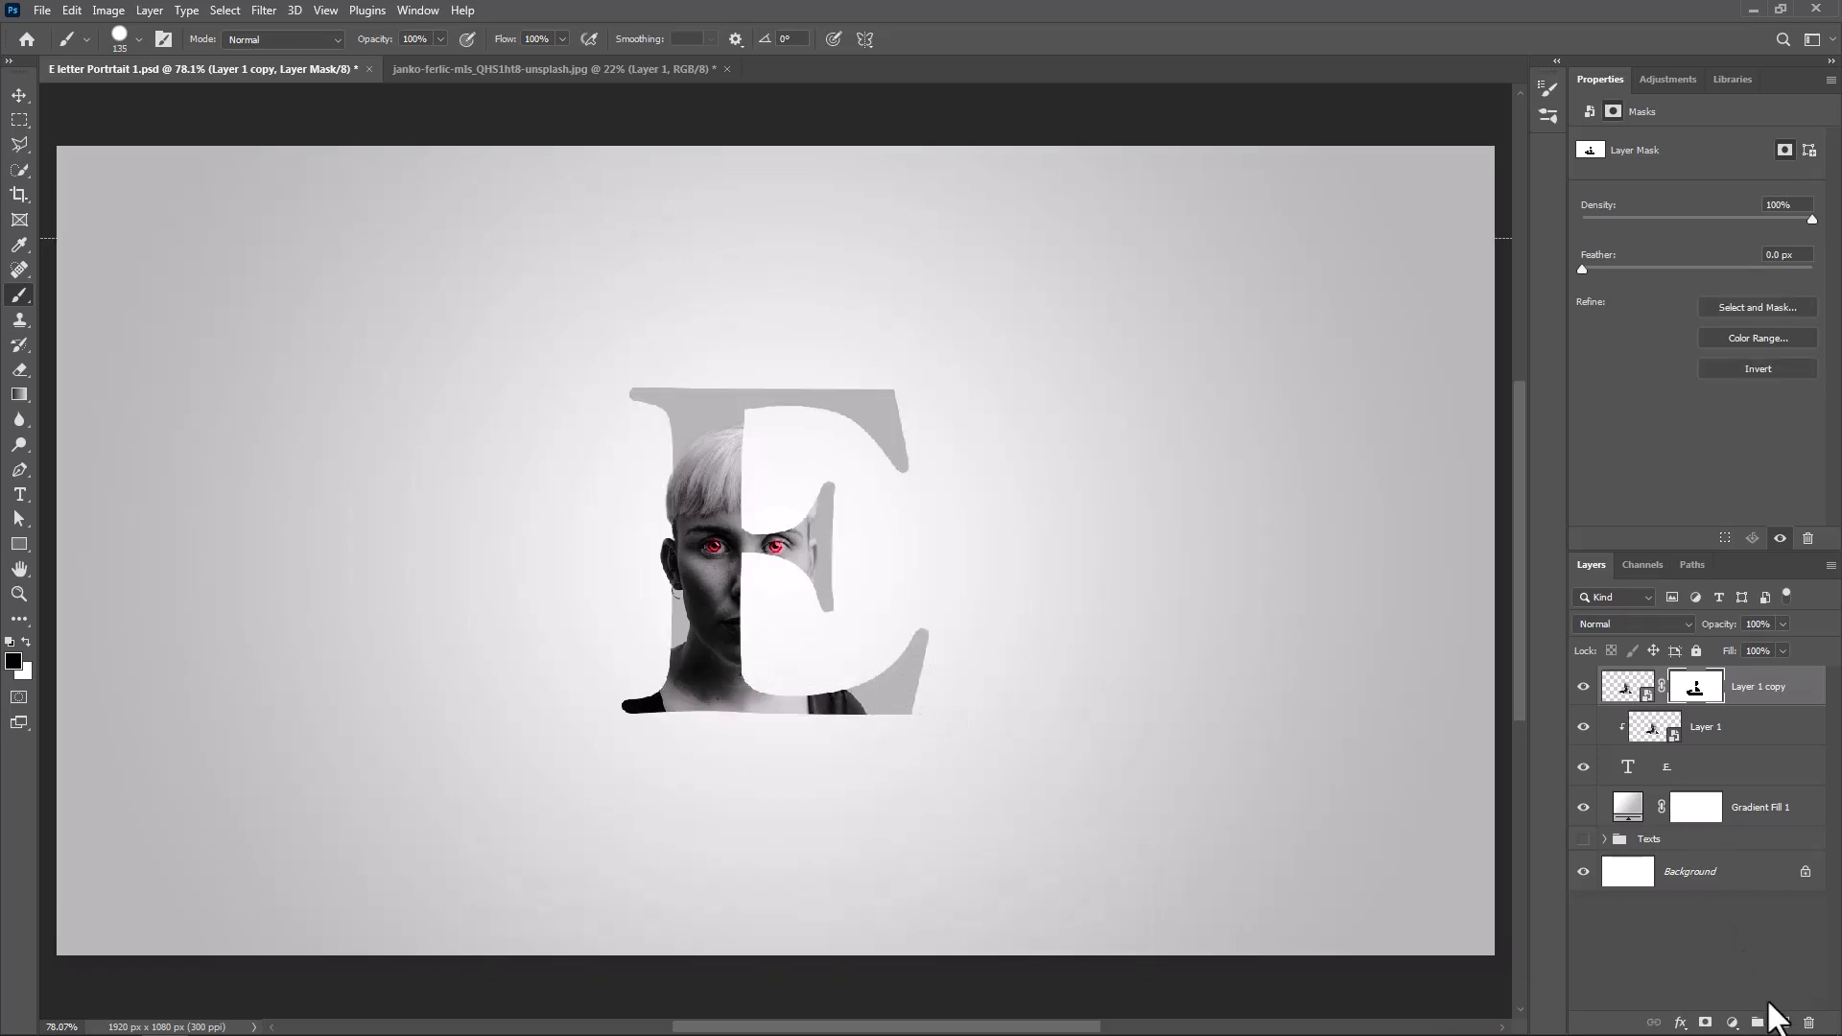
Step: Add a new empty layer and load the 1768 smoke brush preset at about 278 px
click(1785, 1023)
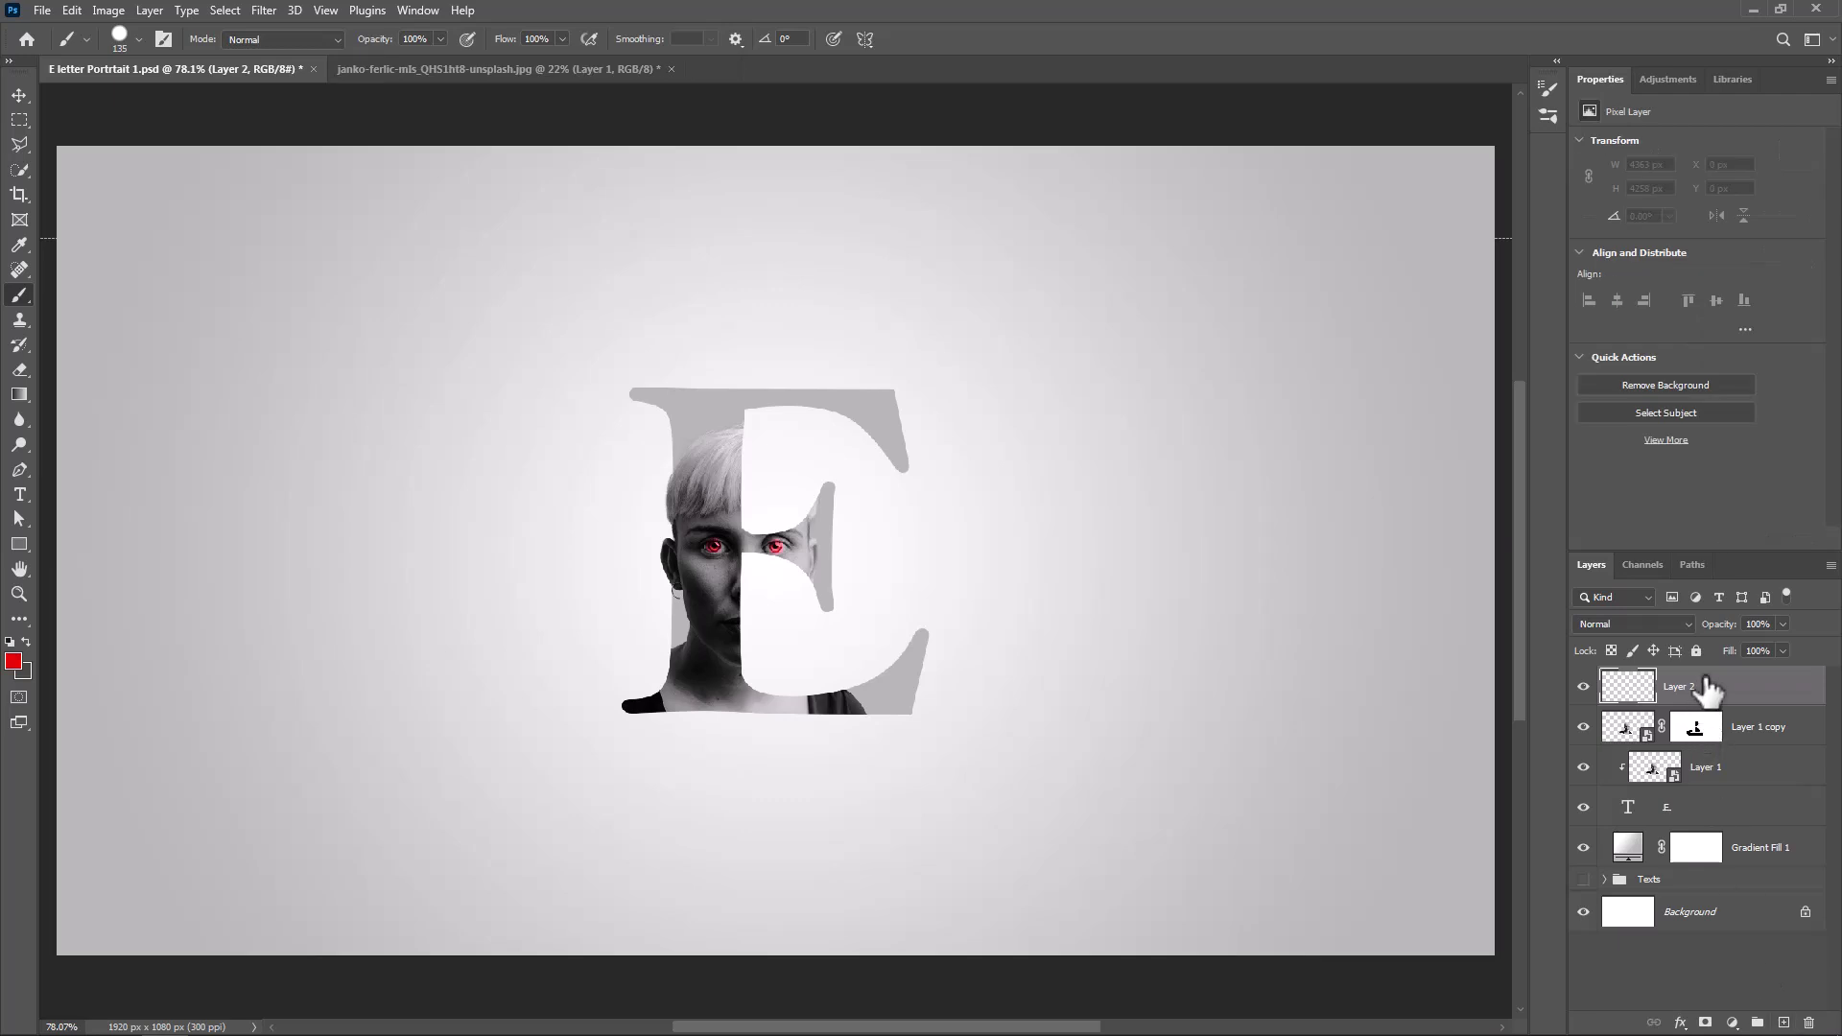
right_click(837, 543)
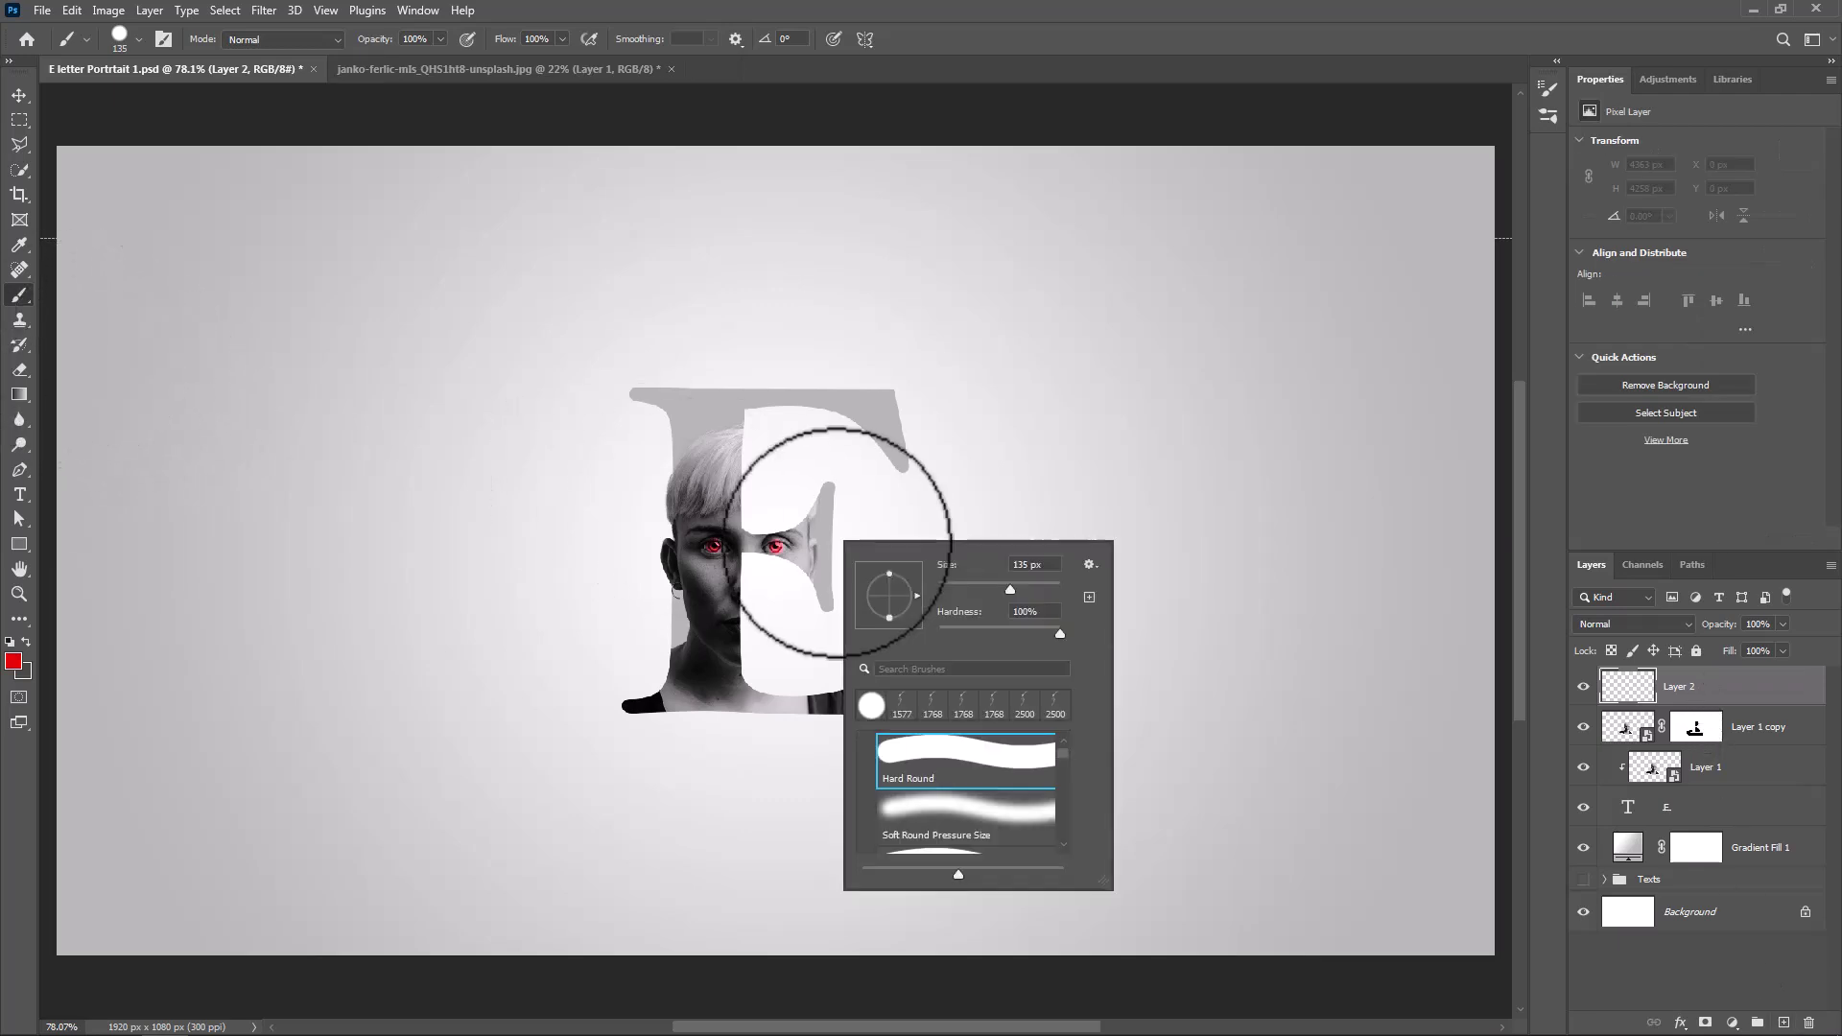
click(933, 714)
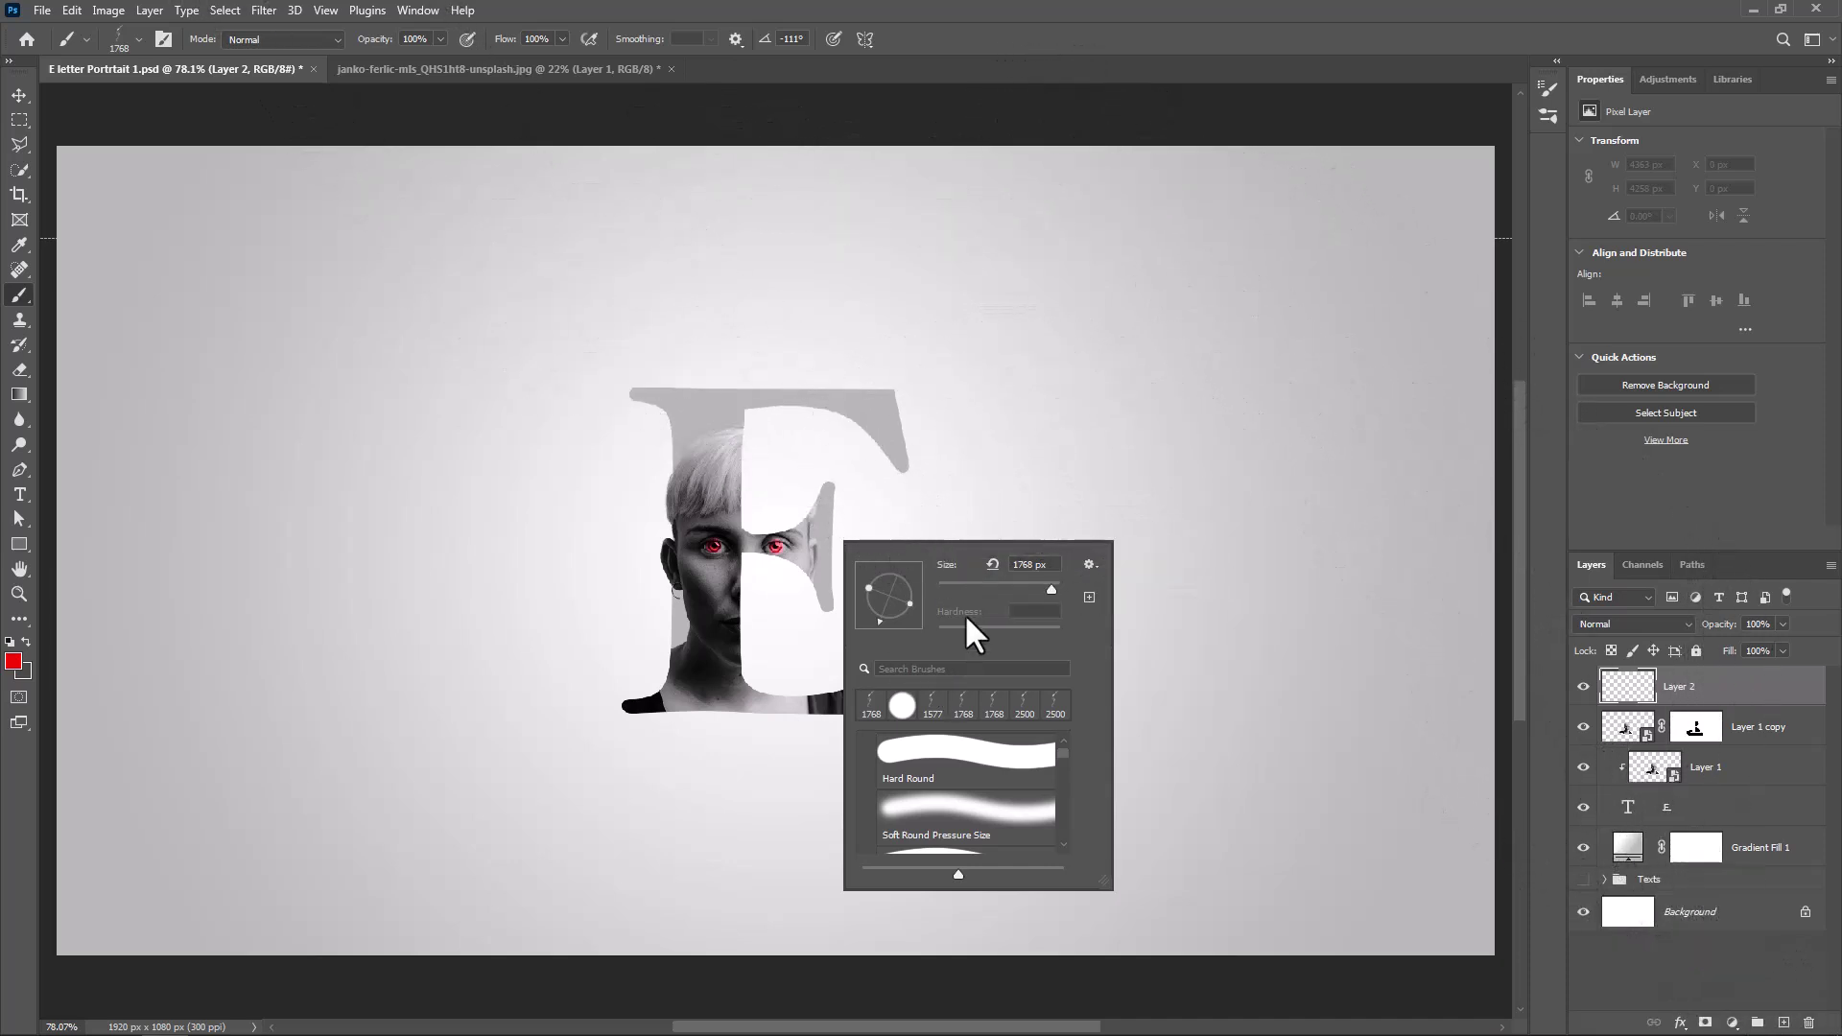
click(1010, 584)
drag(1023, 587, 1026, 588)
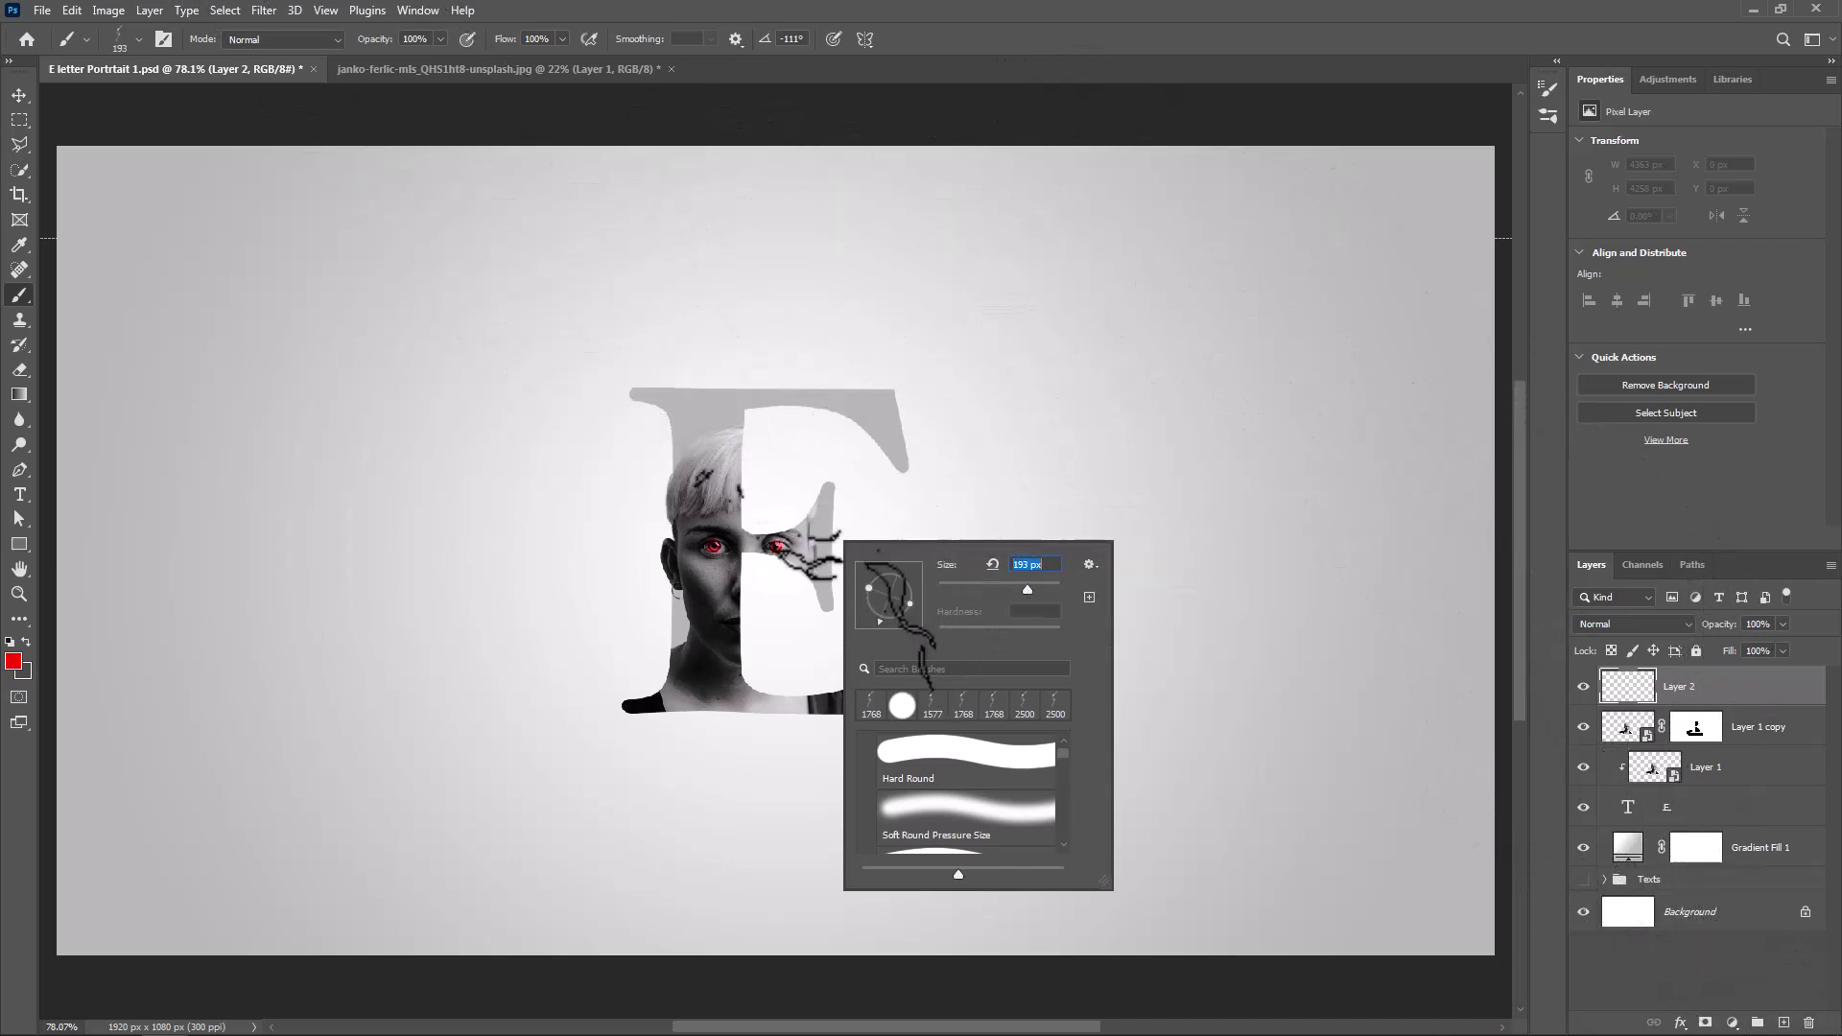
alt+right_click(633, 547)
click(633, 547)
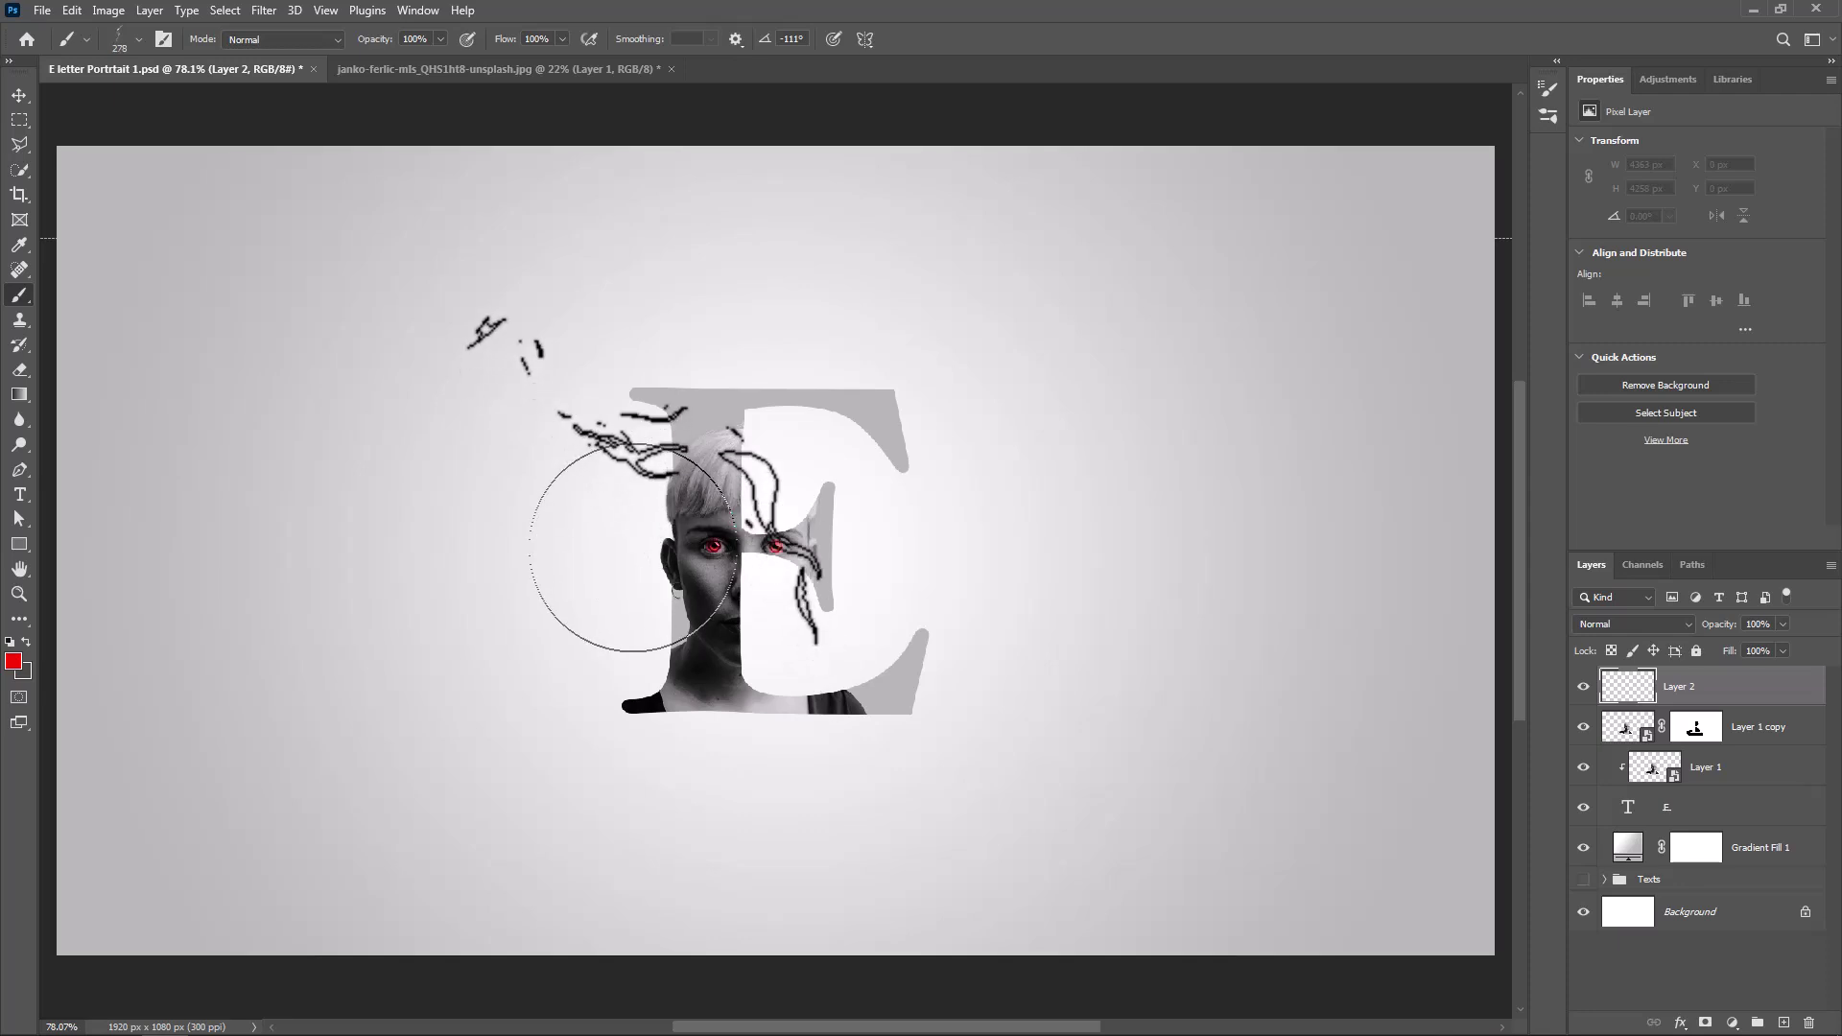
Step: Stamp red smoke over the upper left of the head, rotate the brush, and add wisps on the right
click(648, 477)
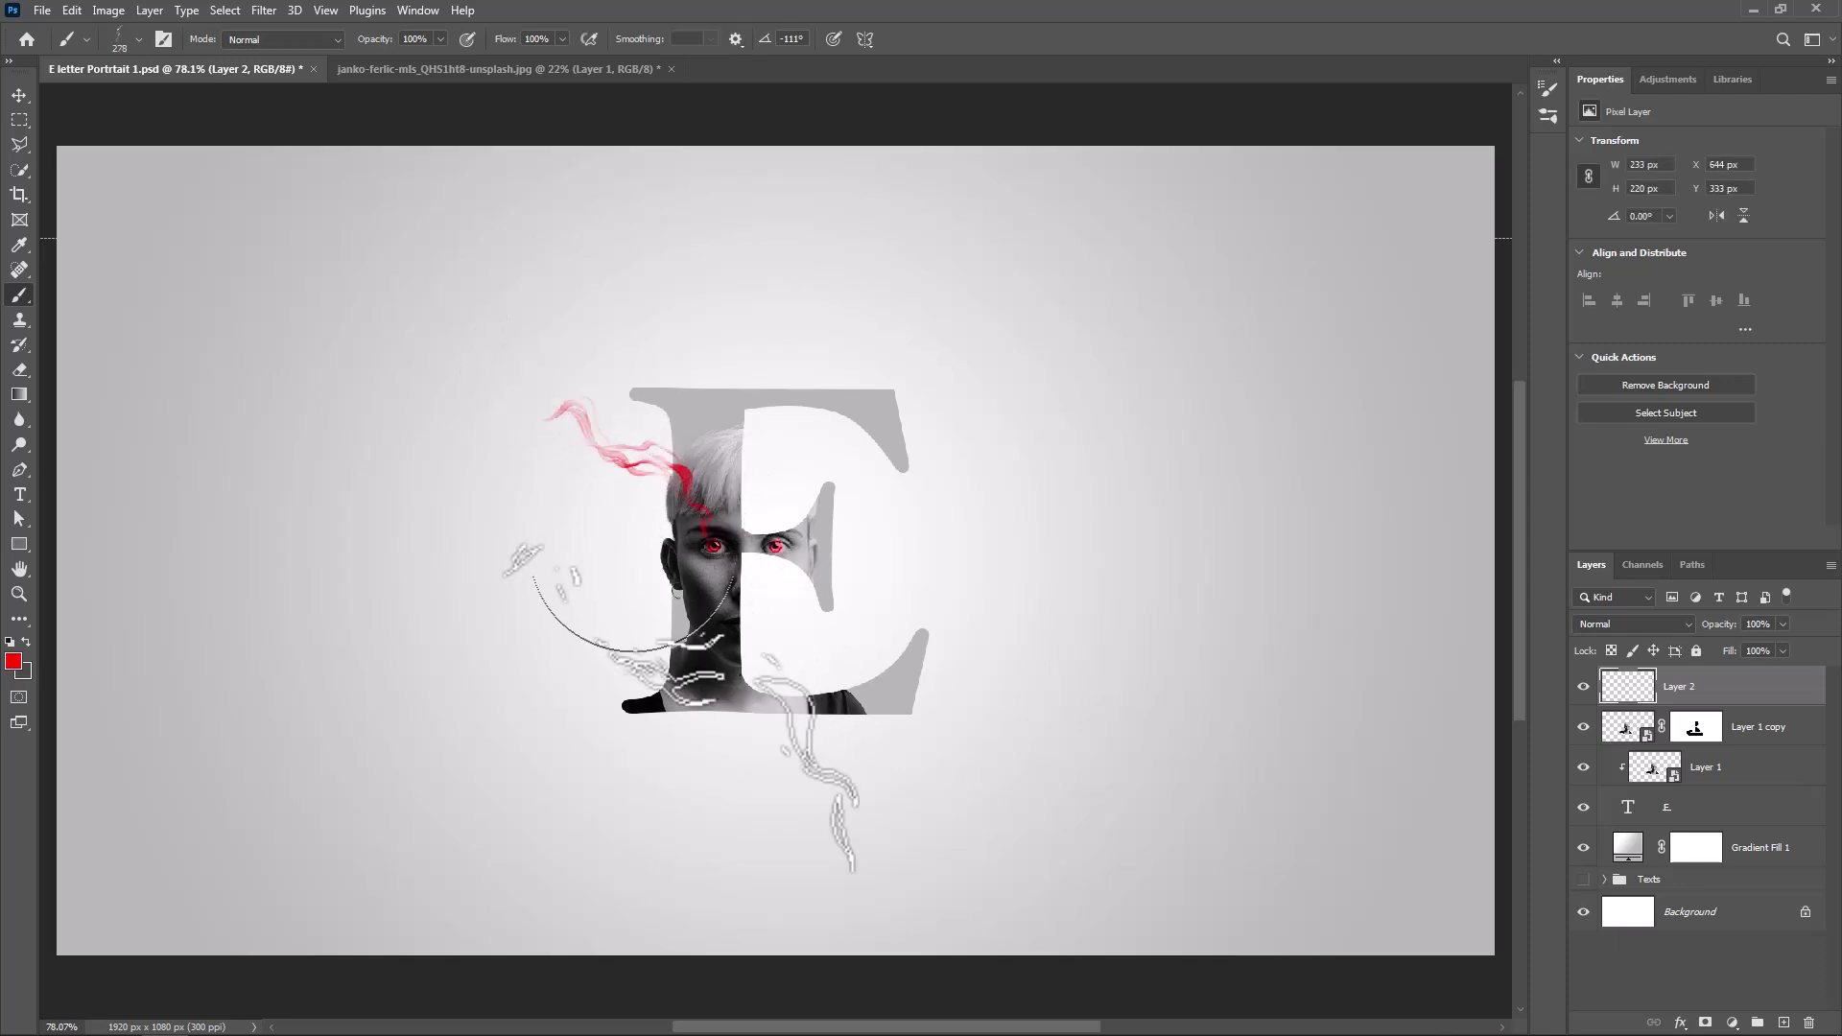
right_click(797, 629)
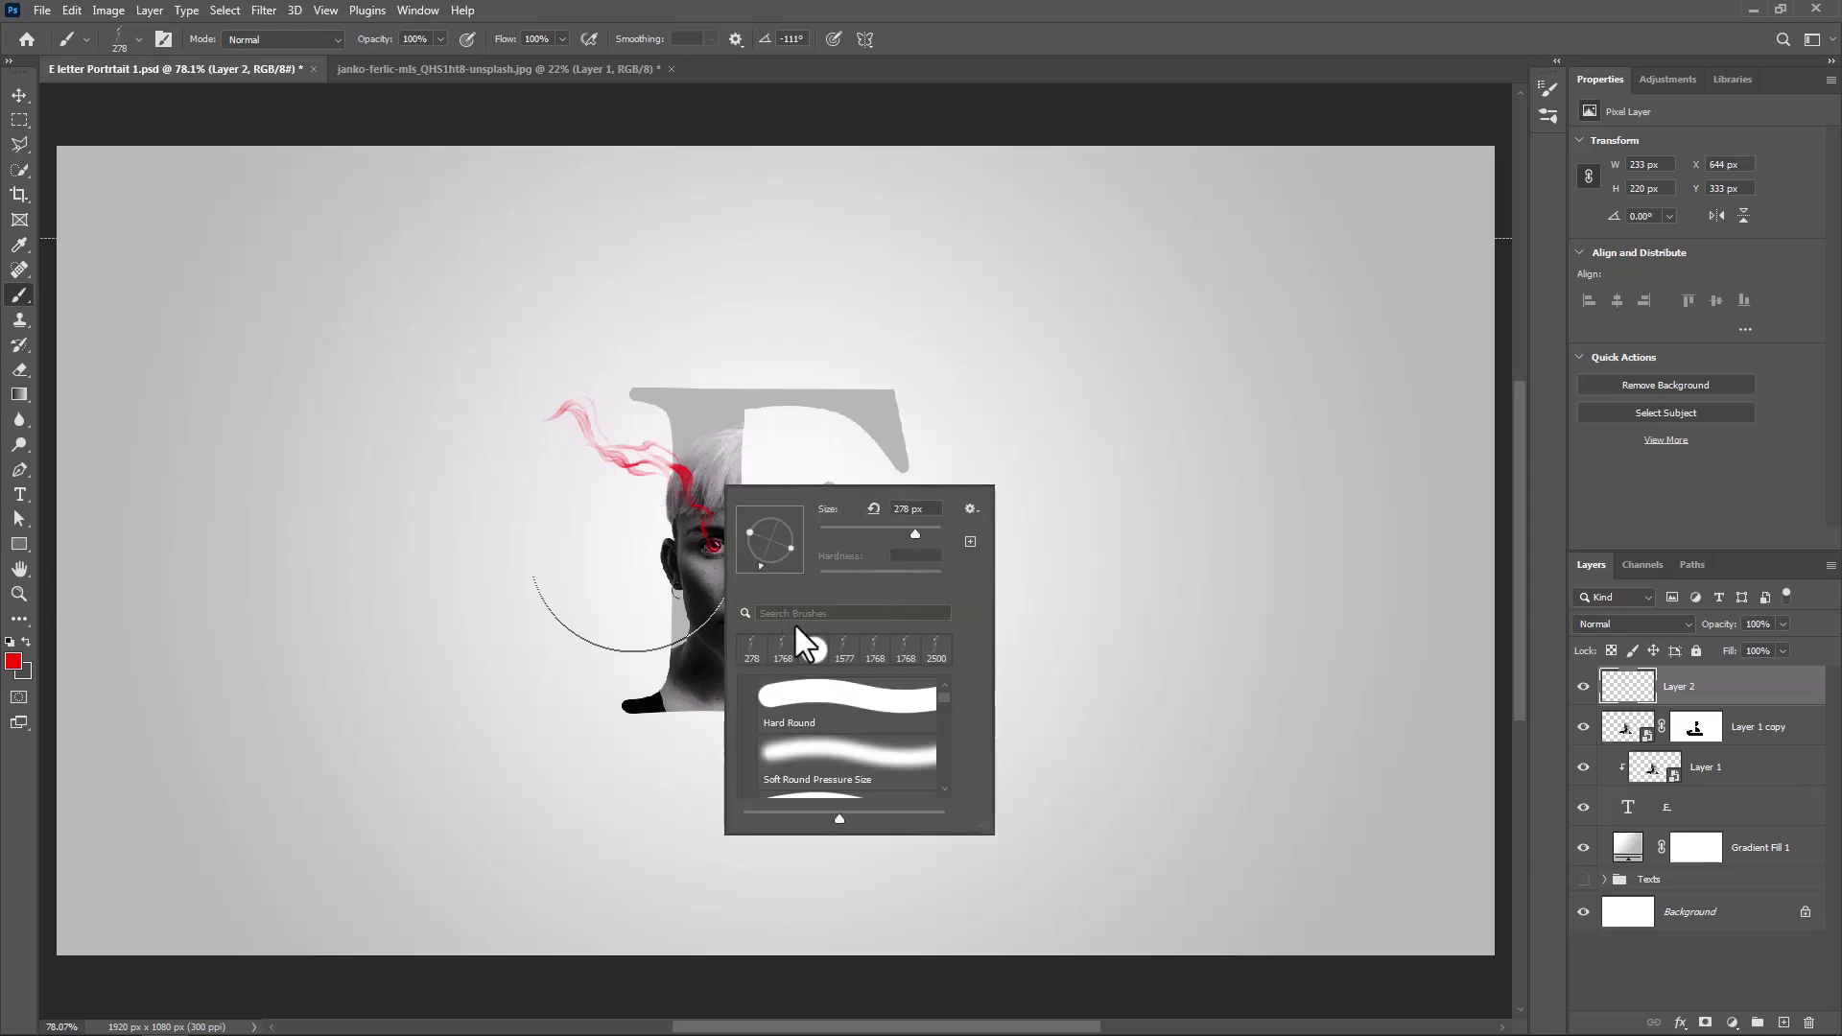
mouse_move(782, 560)
mouse_down()
mouse_move(767, 574)
mouse_move(788, 556)
mouse_move(725, 497)
mouse_up()
click(1008, 151)
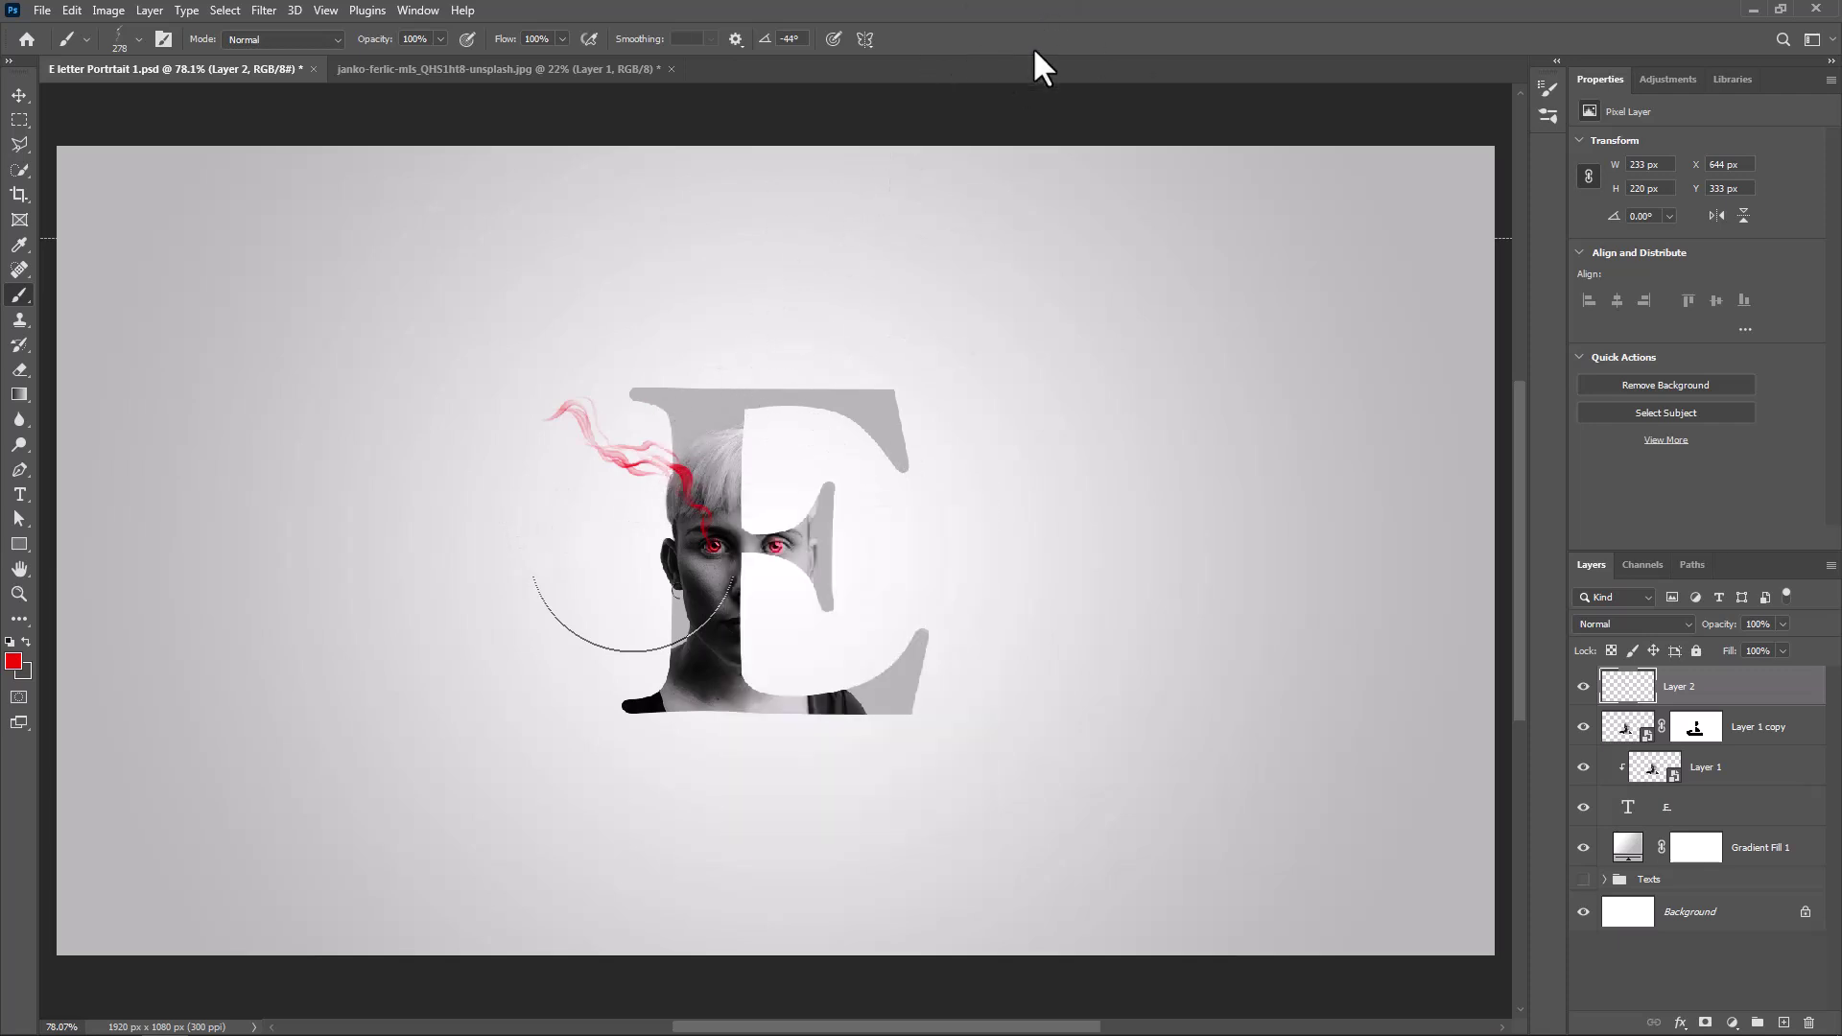
click(868, 487)
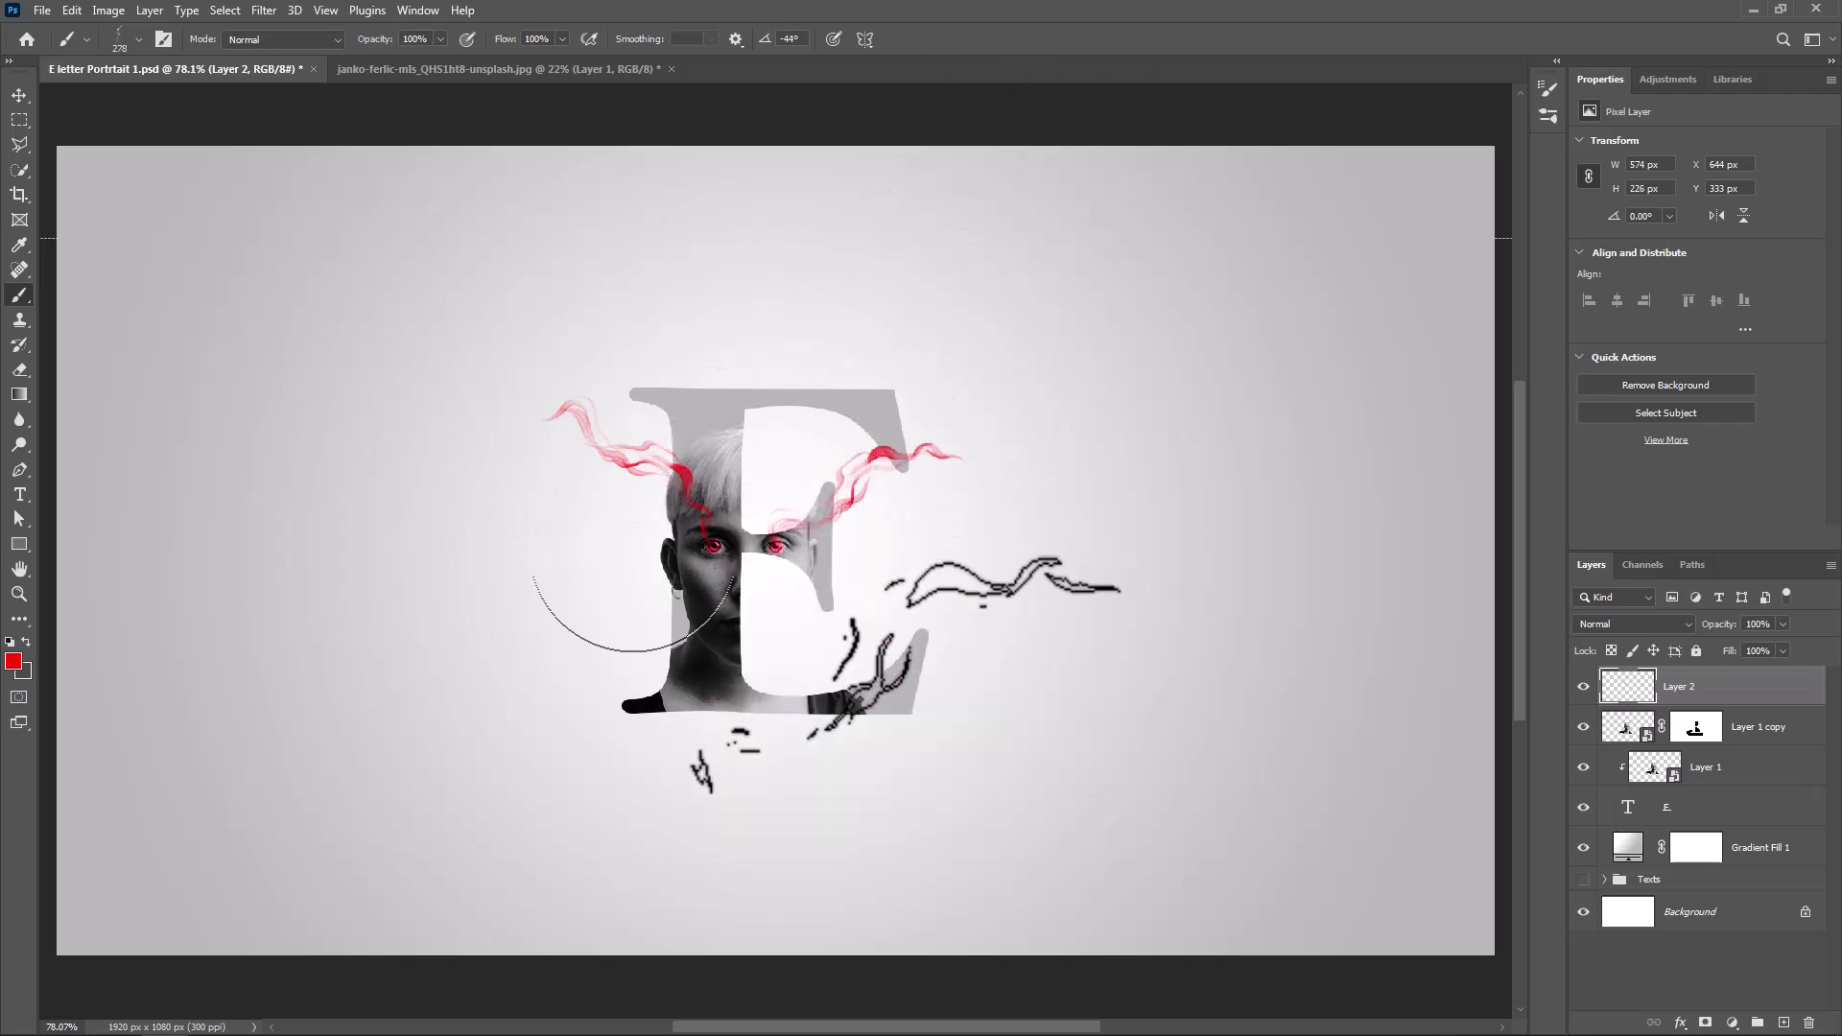
Step: Give Layer 2 a reduced-size Outer Glow and a 2 px Inner Glow
right_click(1768, 703)
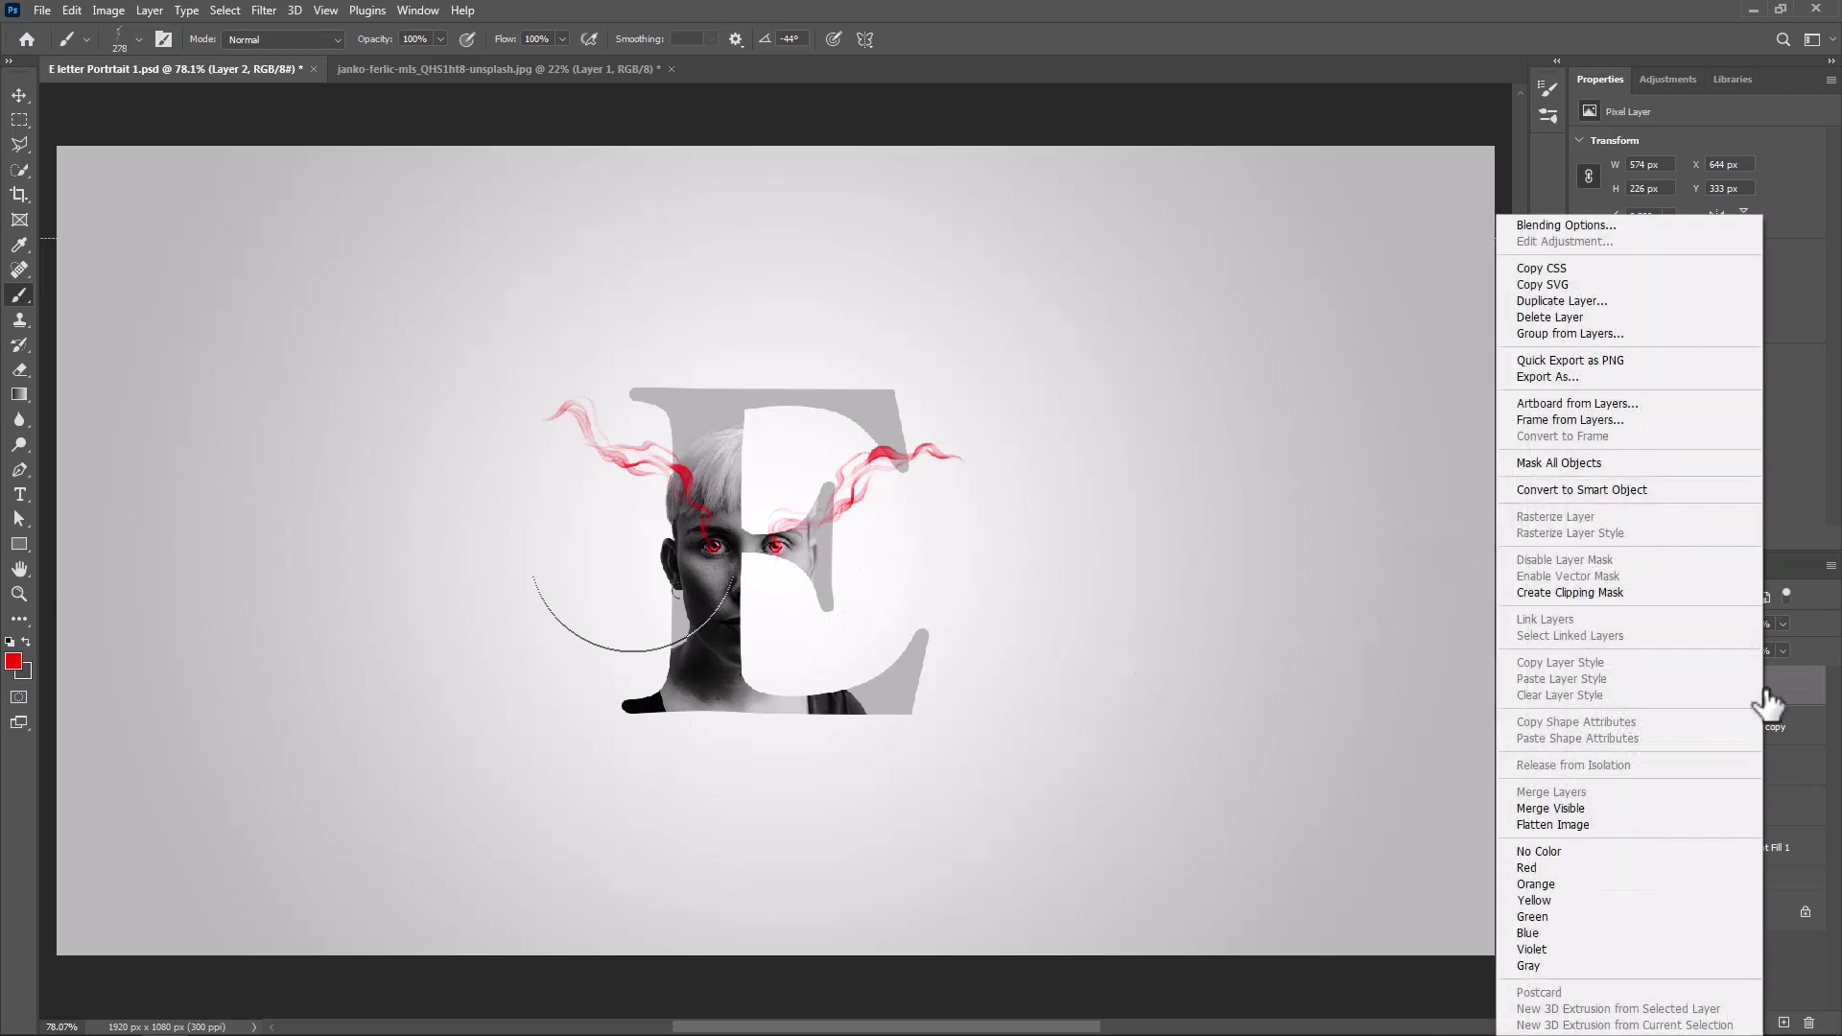
click(1544, 226)
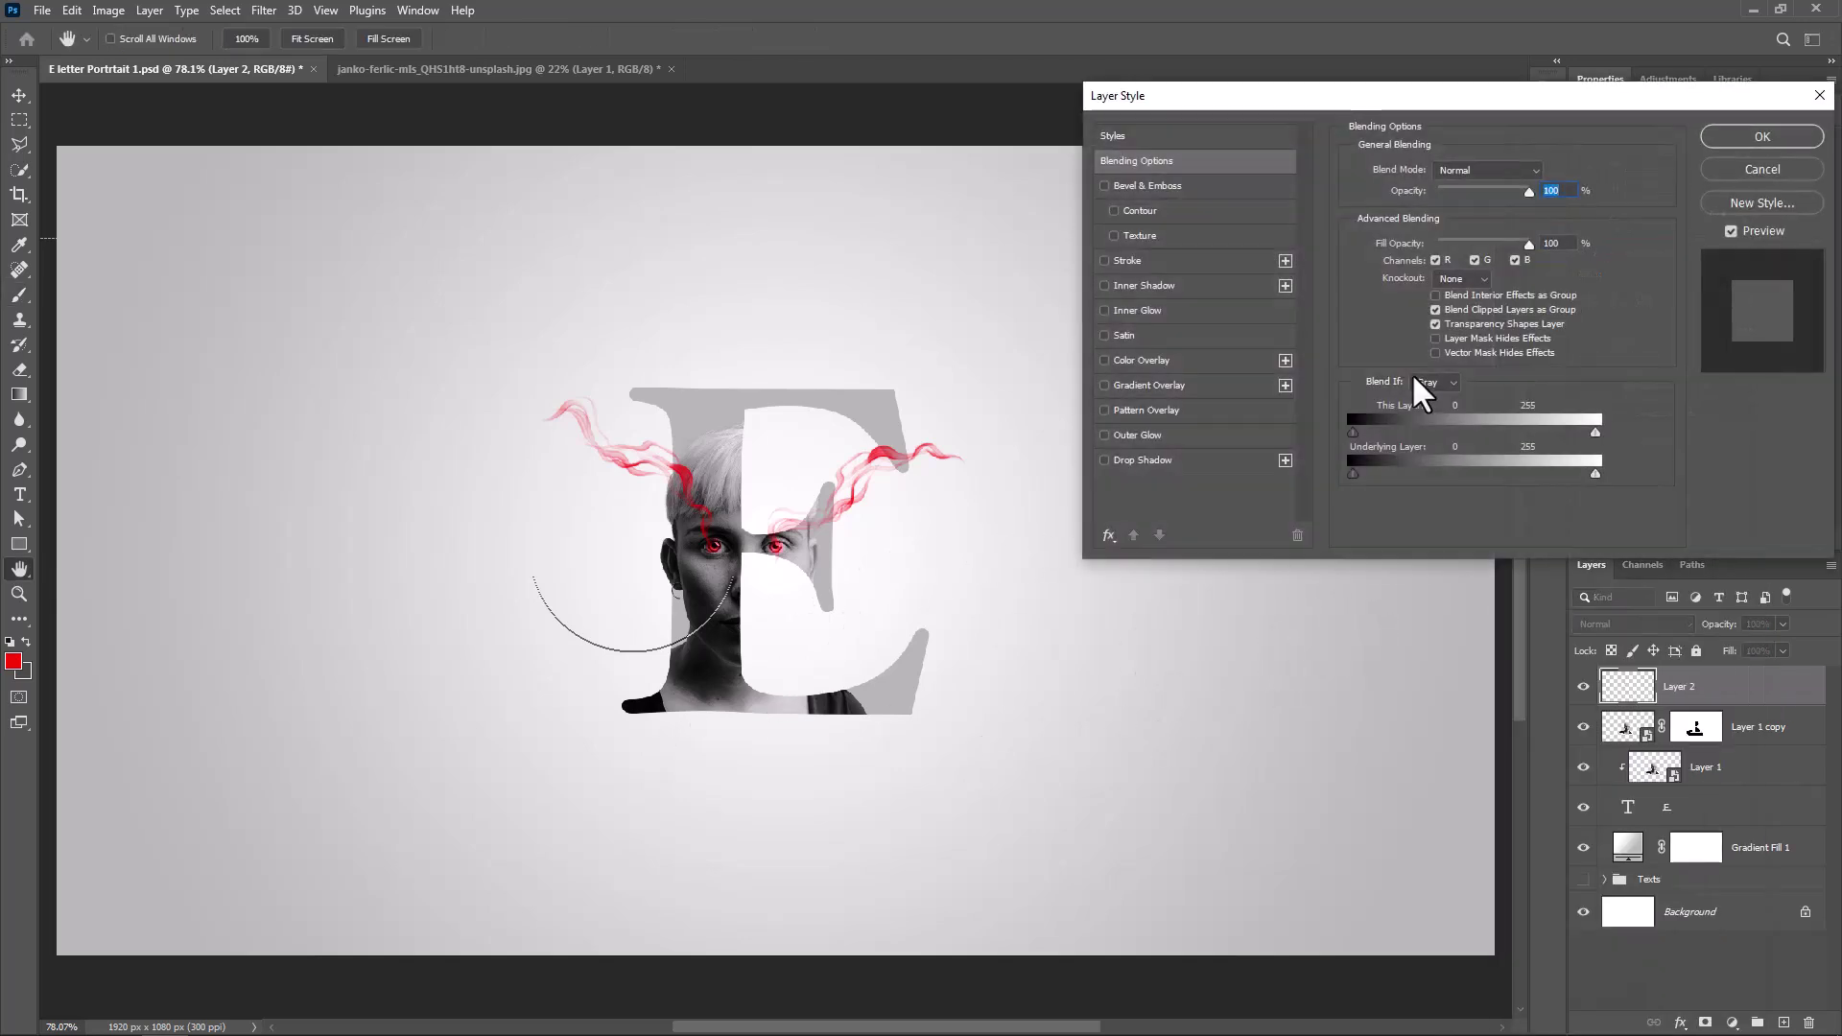
click(1127, 437)
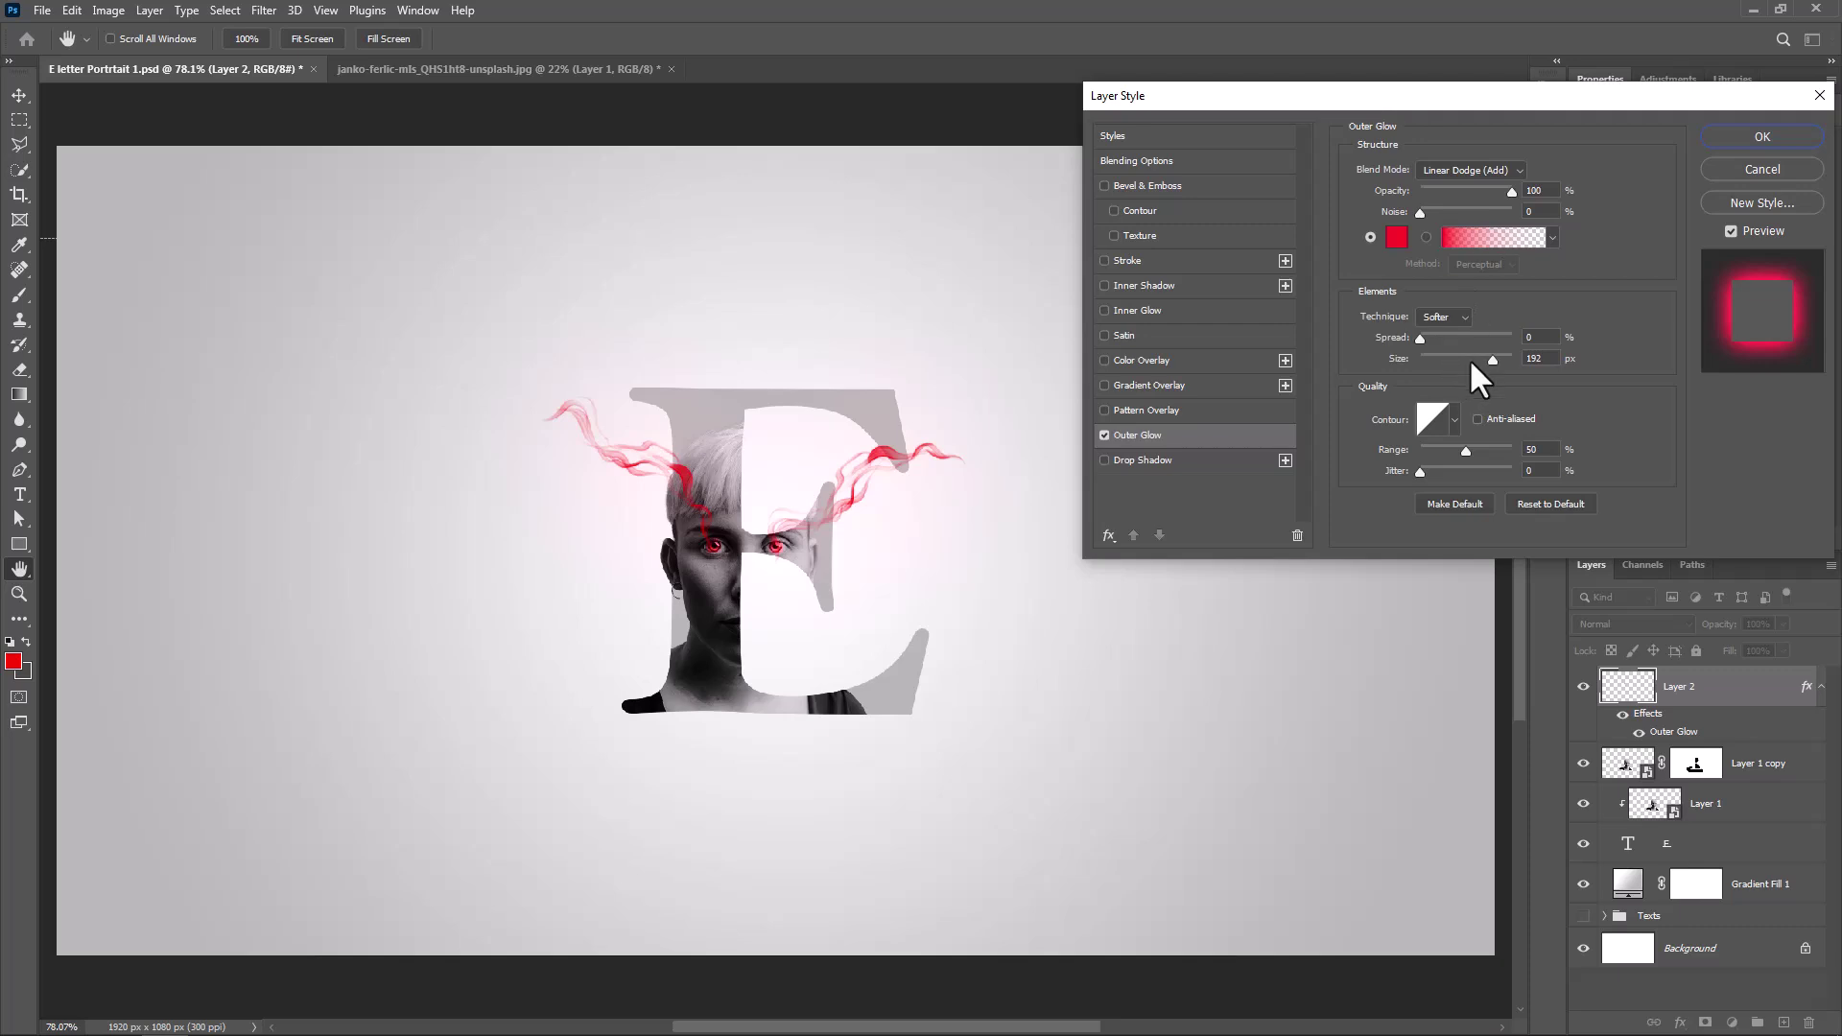
drag(1470, 353, 1413, 360)
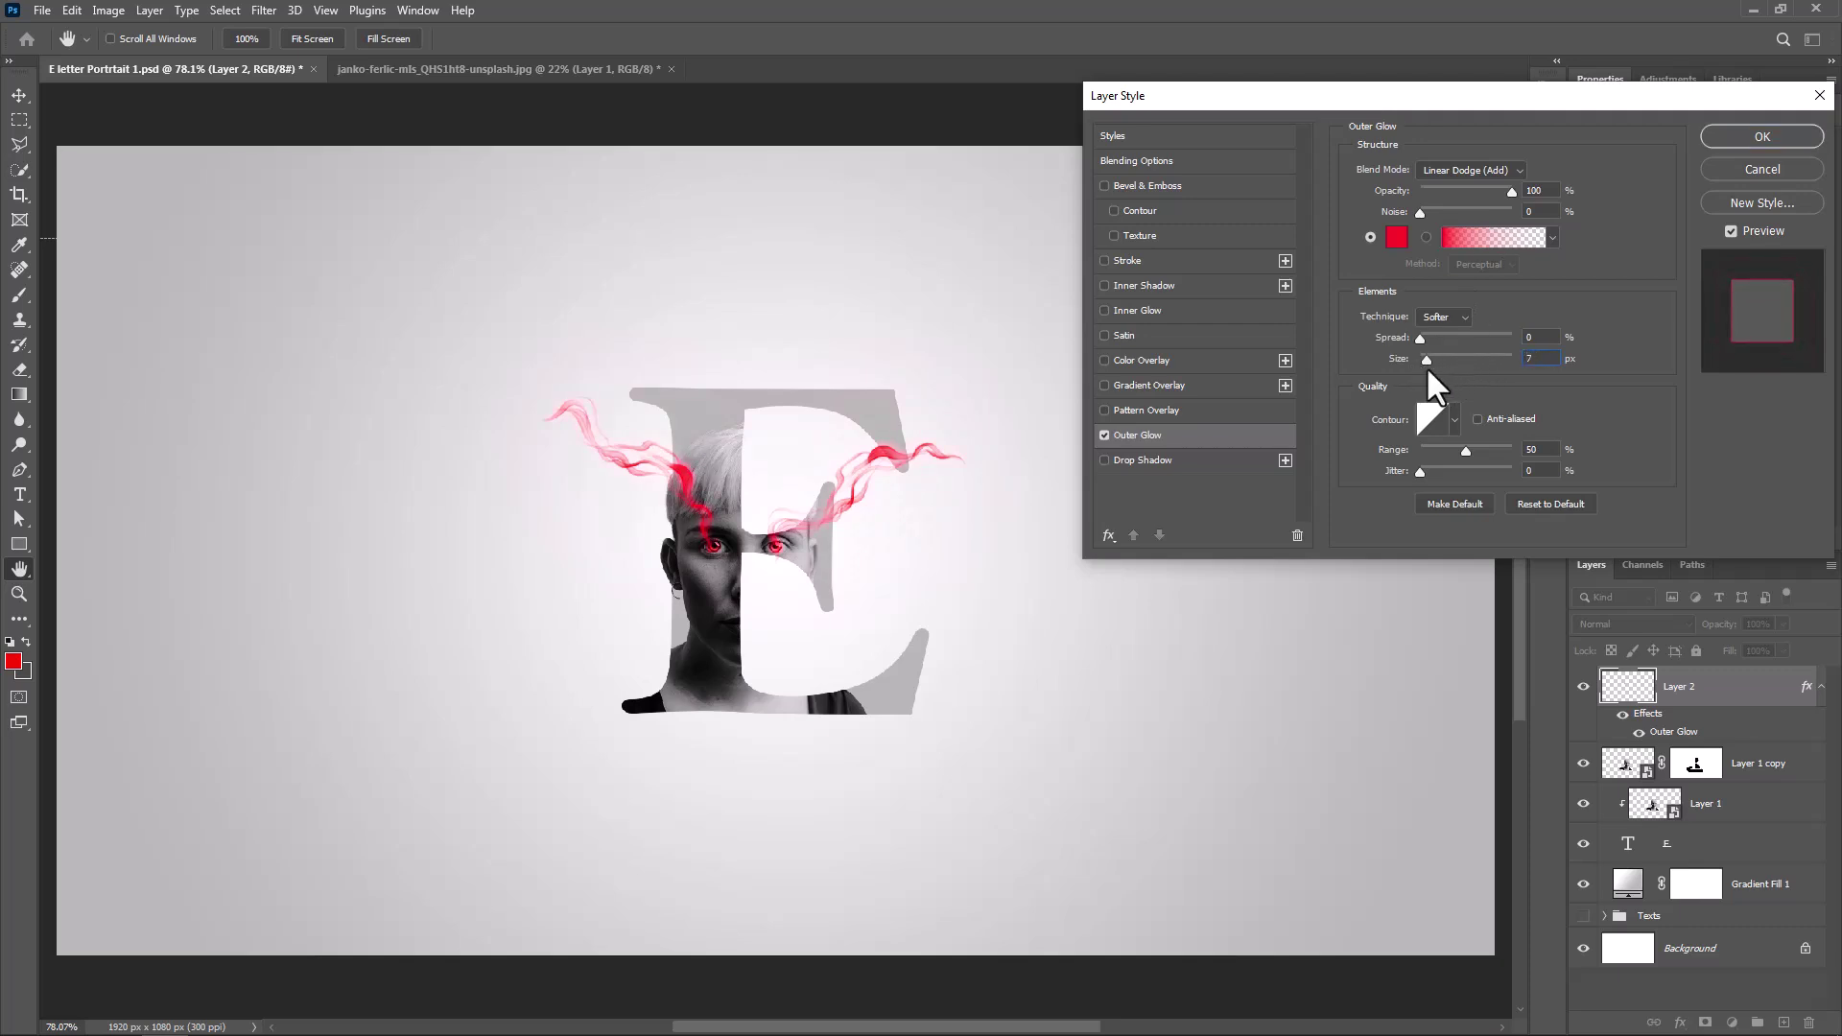
click(1132, 309)
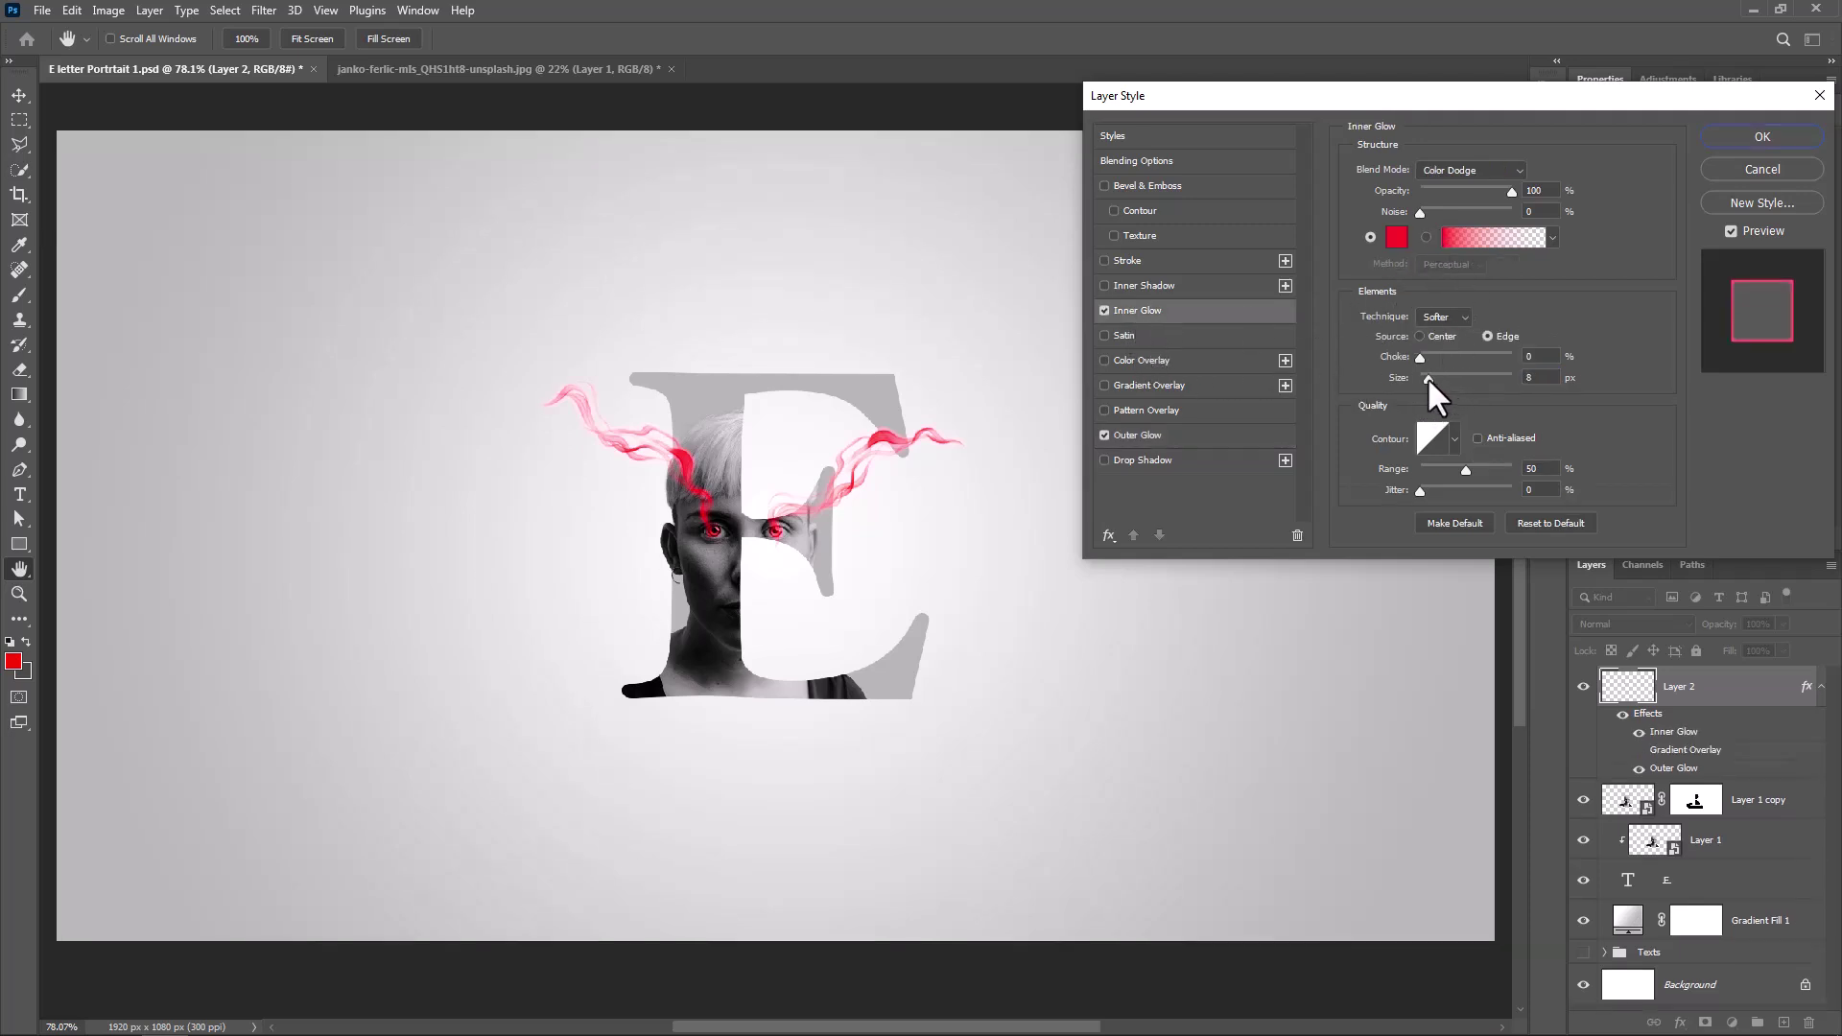
drag(1427, 378, 1422, 378)
Step: Confirm the glow, then give the letter E layer a Stroke and a 10 px Drop Shadow
click(1760, 137)
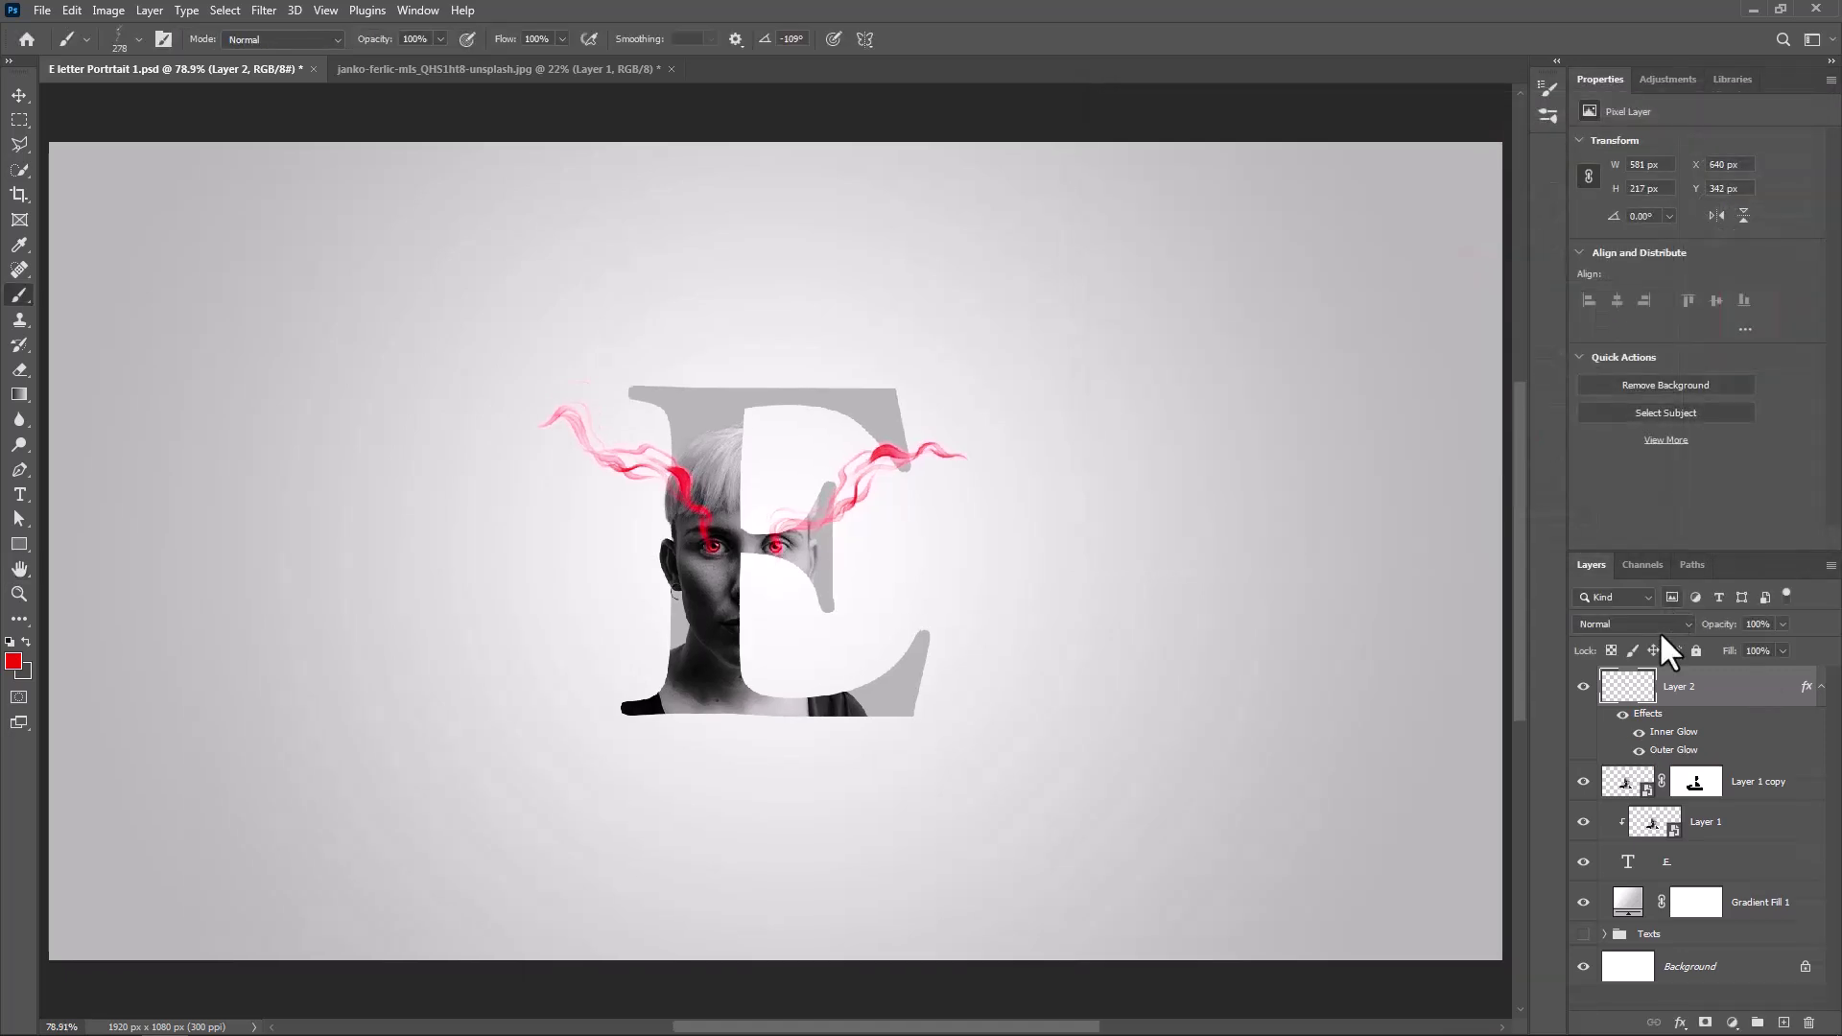
click(1718, 861)
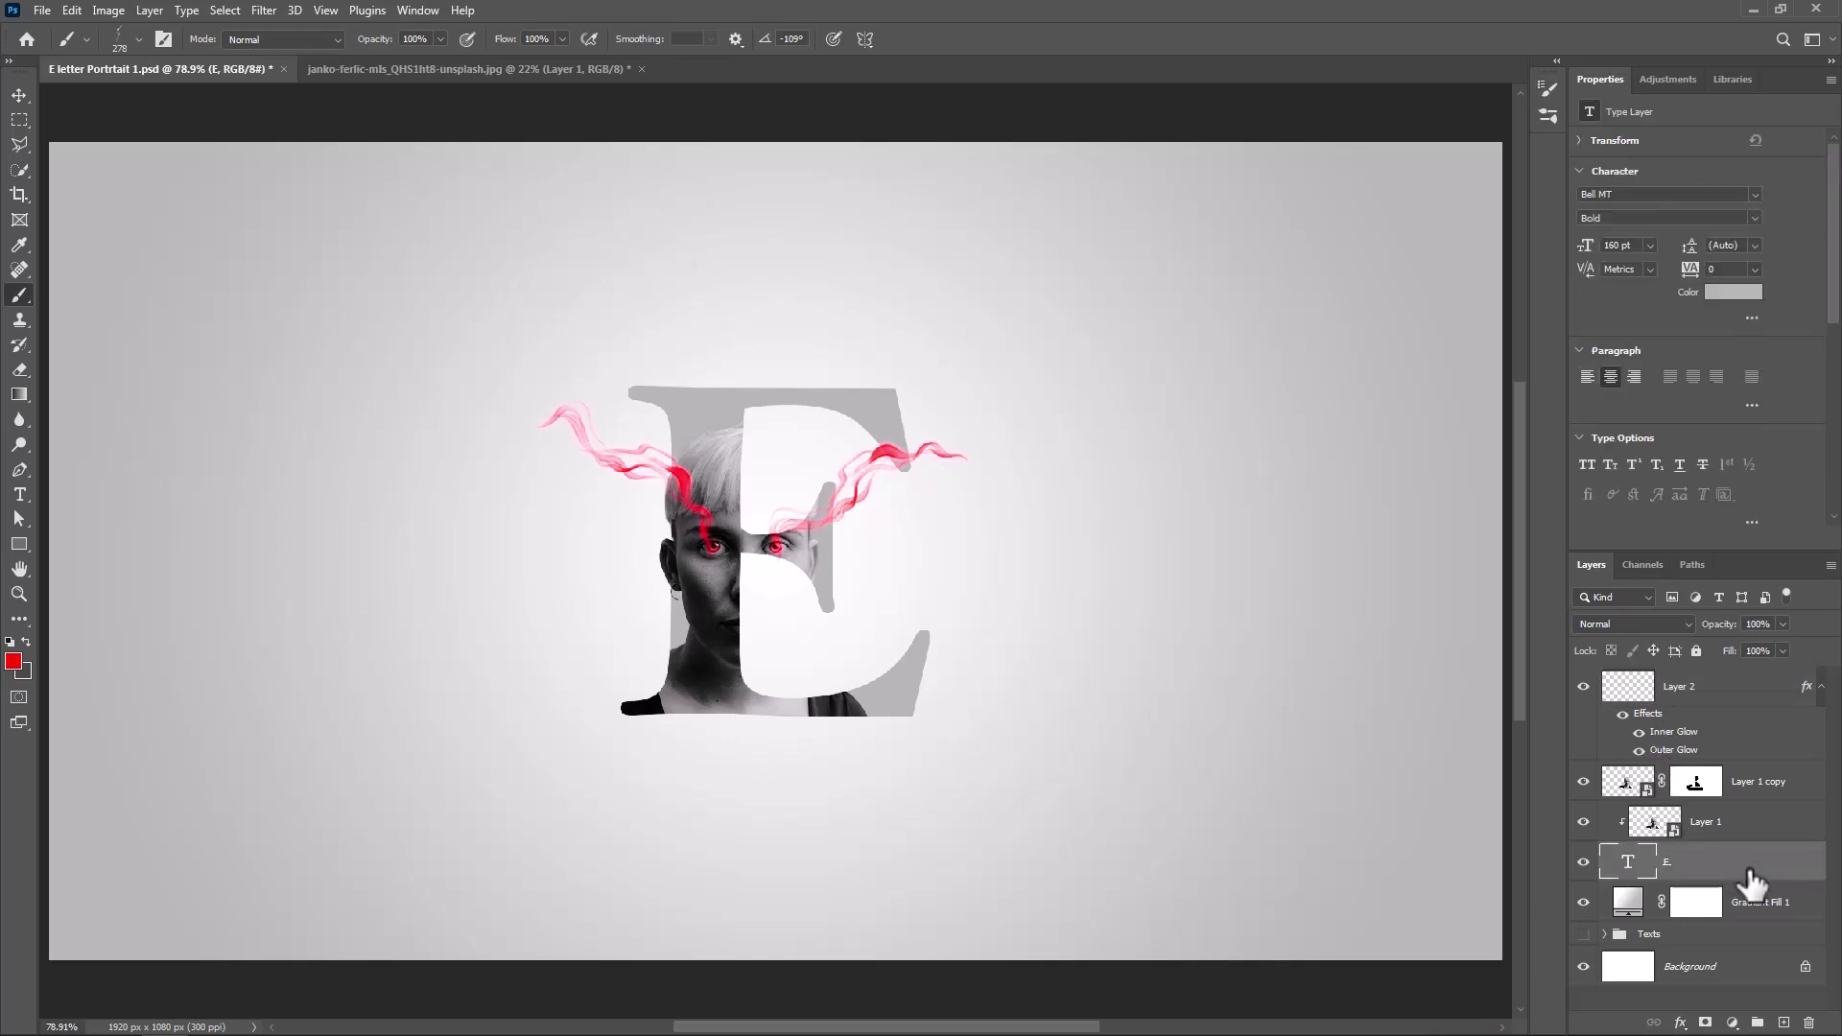
right_click(1735, 846)
click(1535, 160)
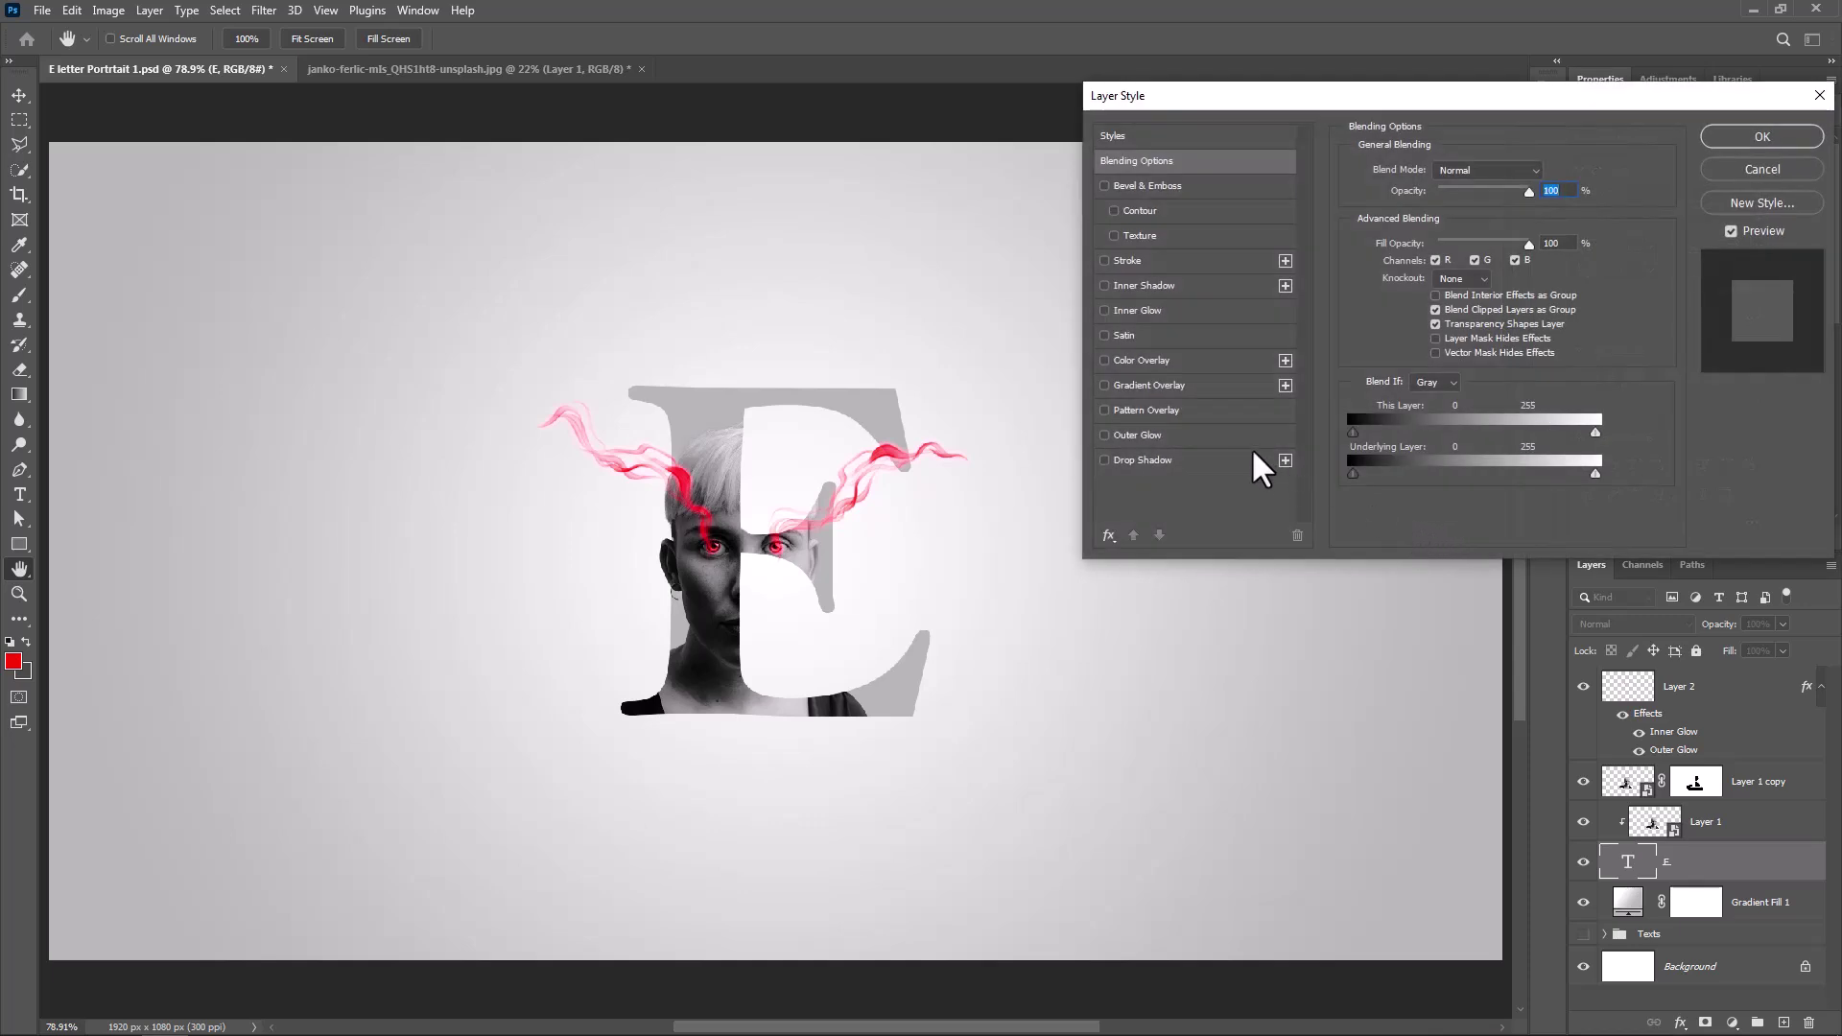
click(1106, 262)
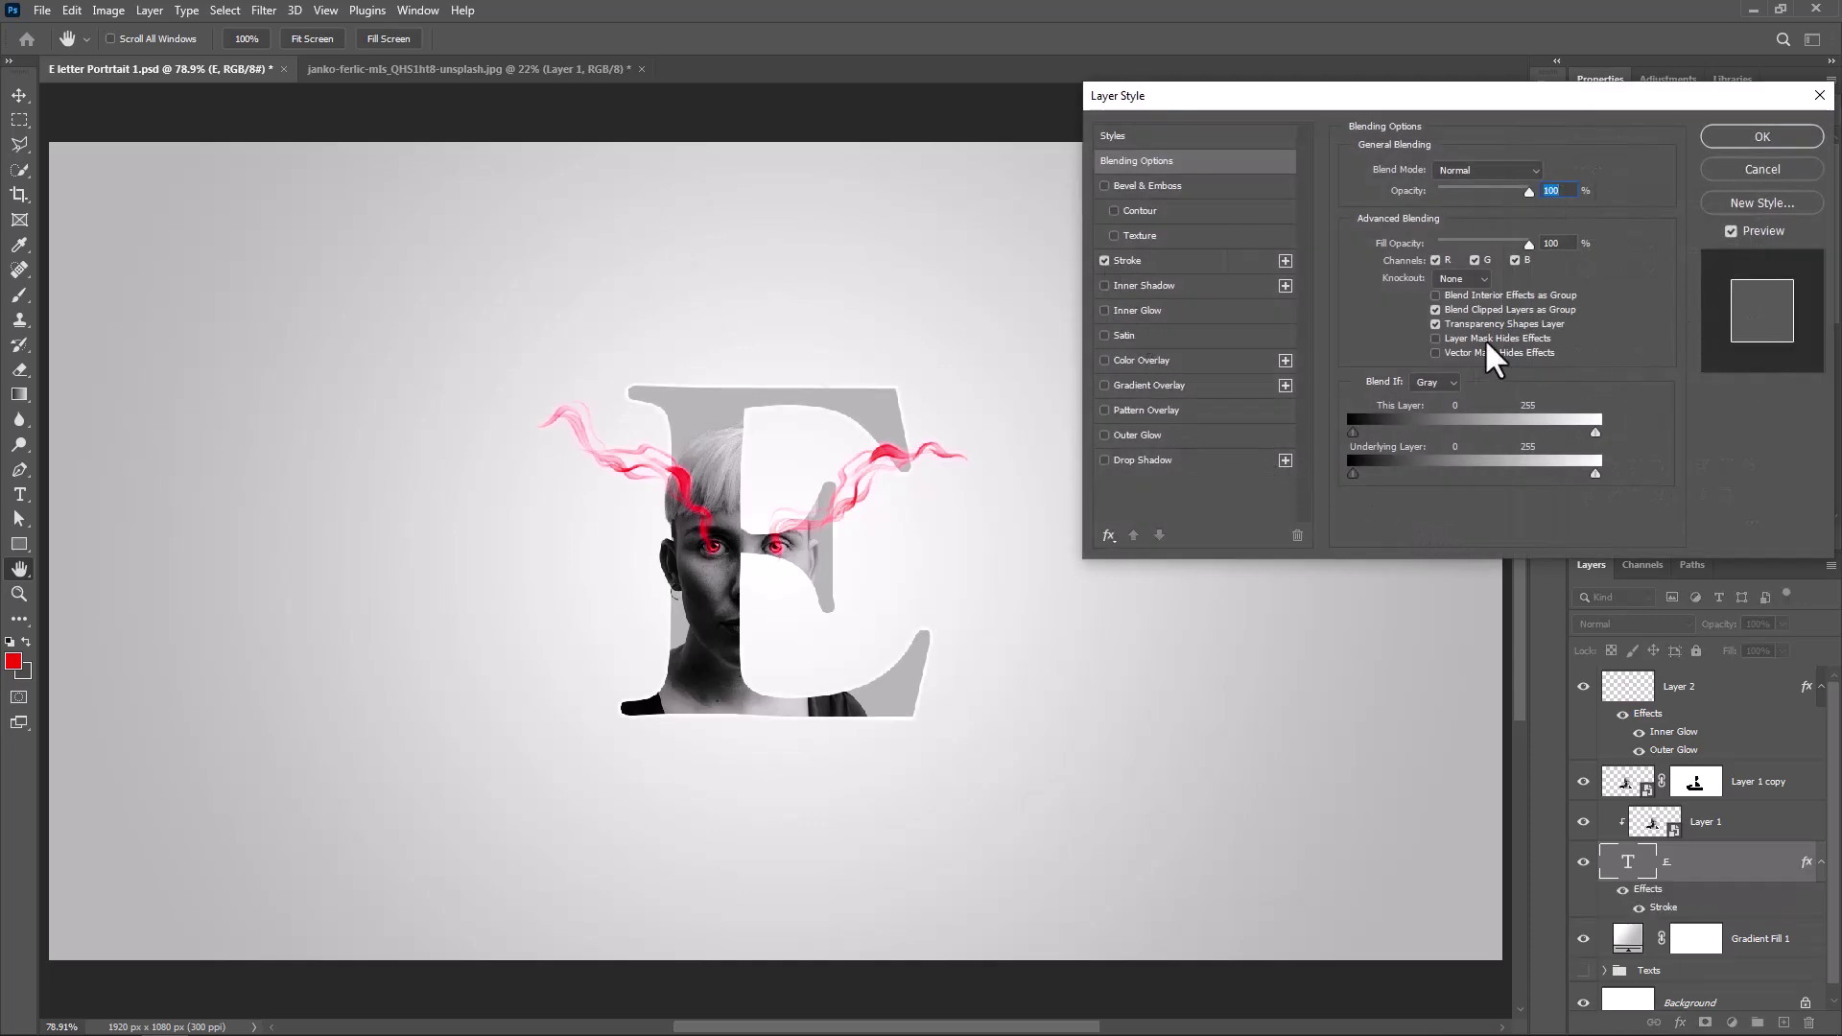
click(1143, 461)
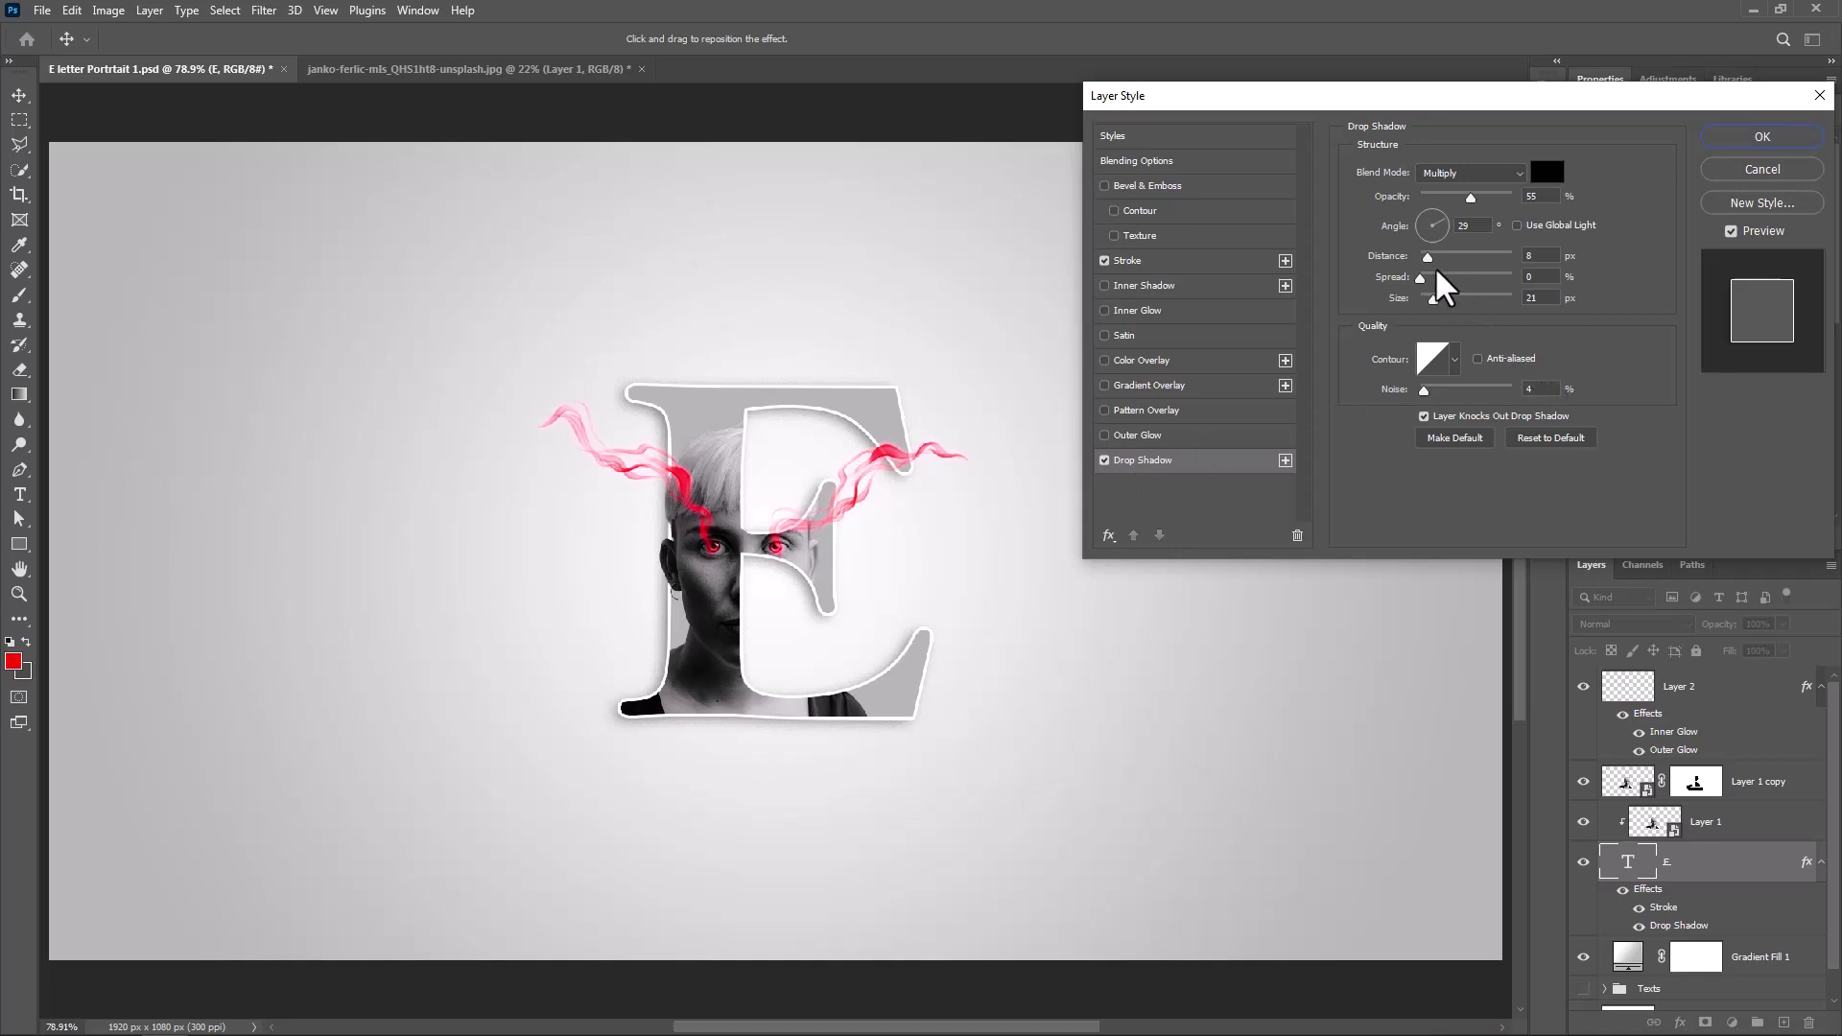
drag(1430, 296, 1430, 296)
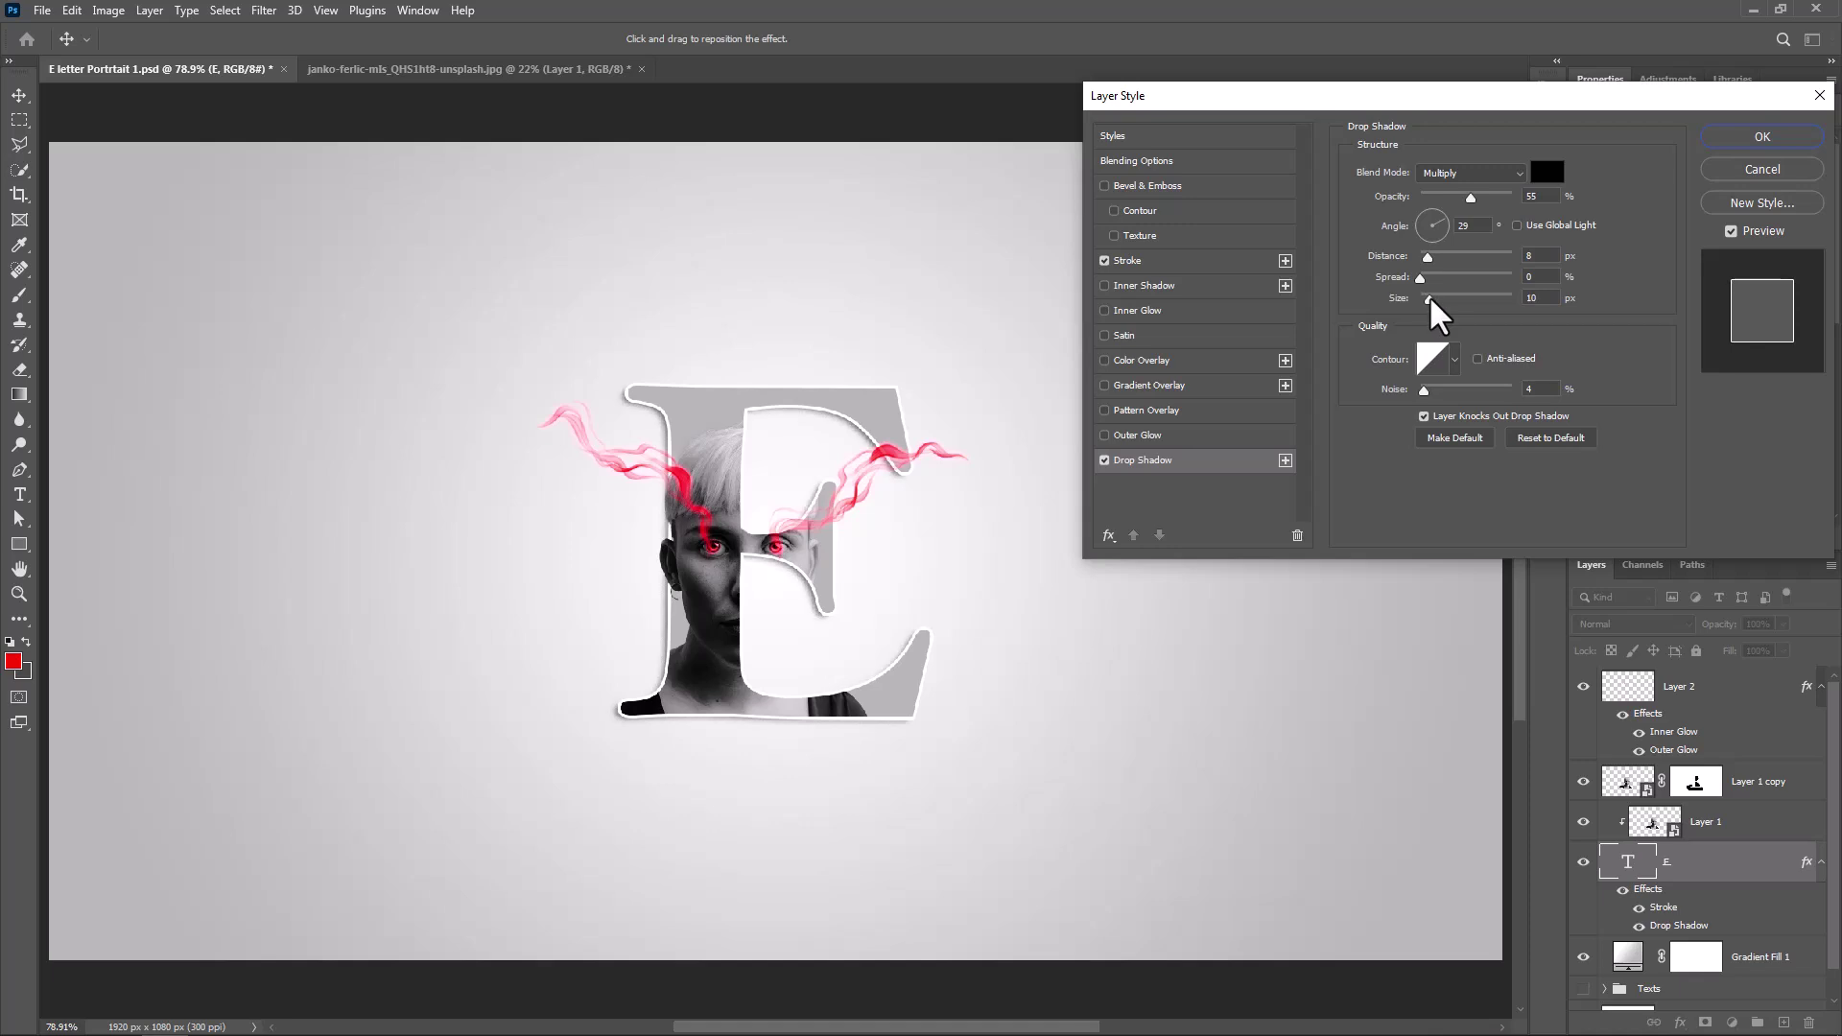
click(1773, 140)
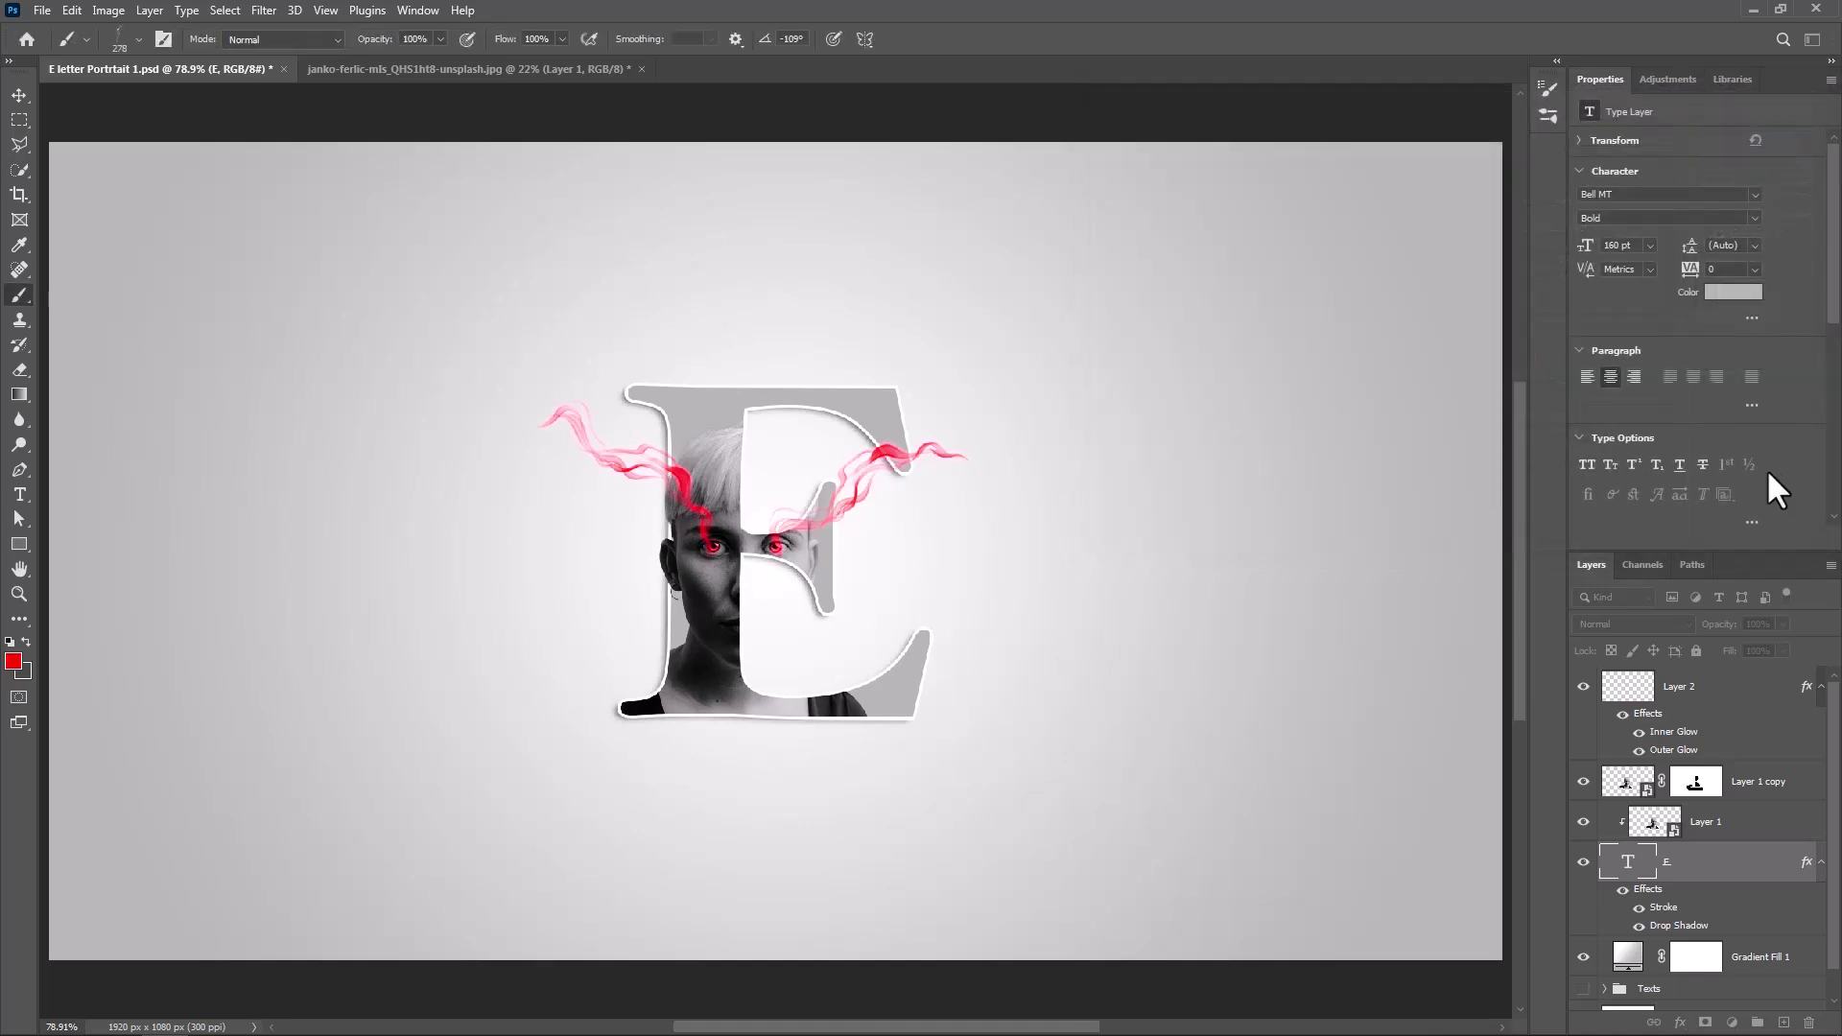
Step: Drag the Texts group above Layer 2 to the top of the Layers panel
drag(1728, 990, 1630, 686)
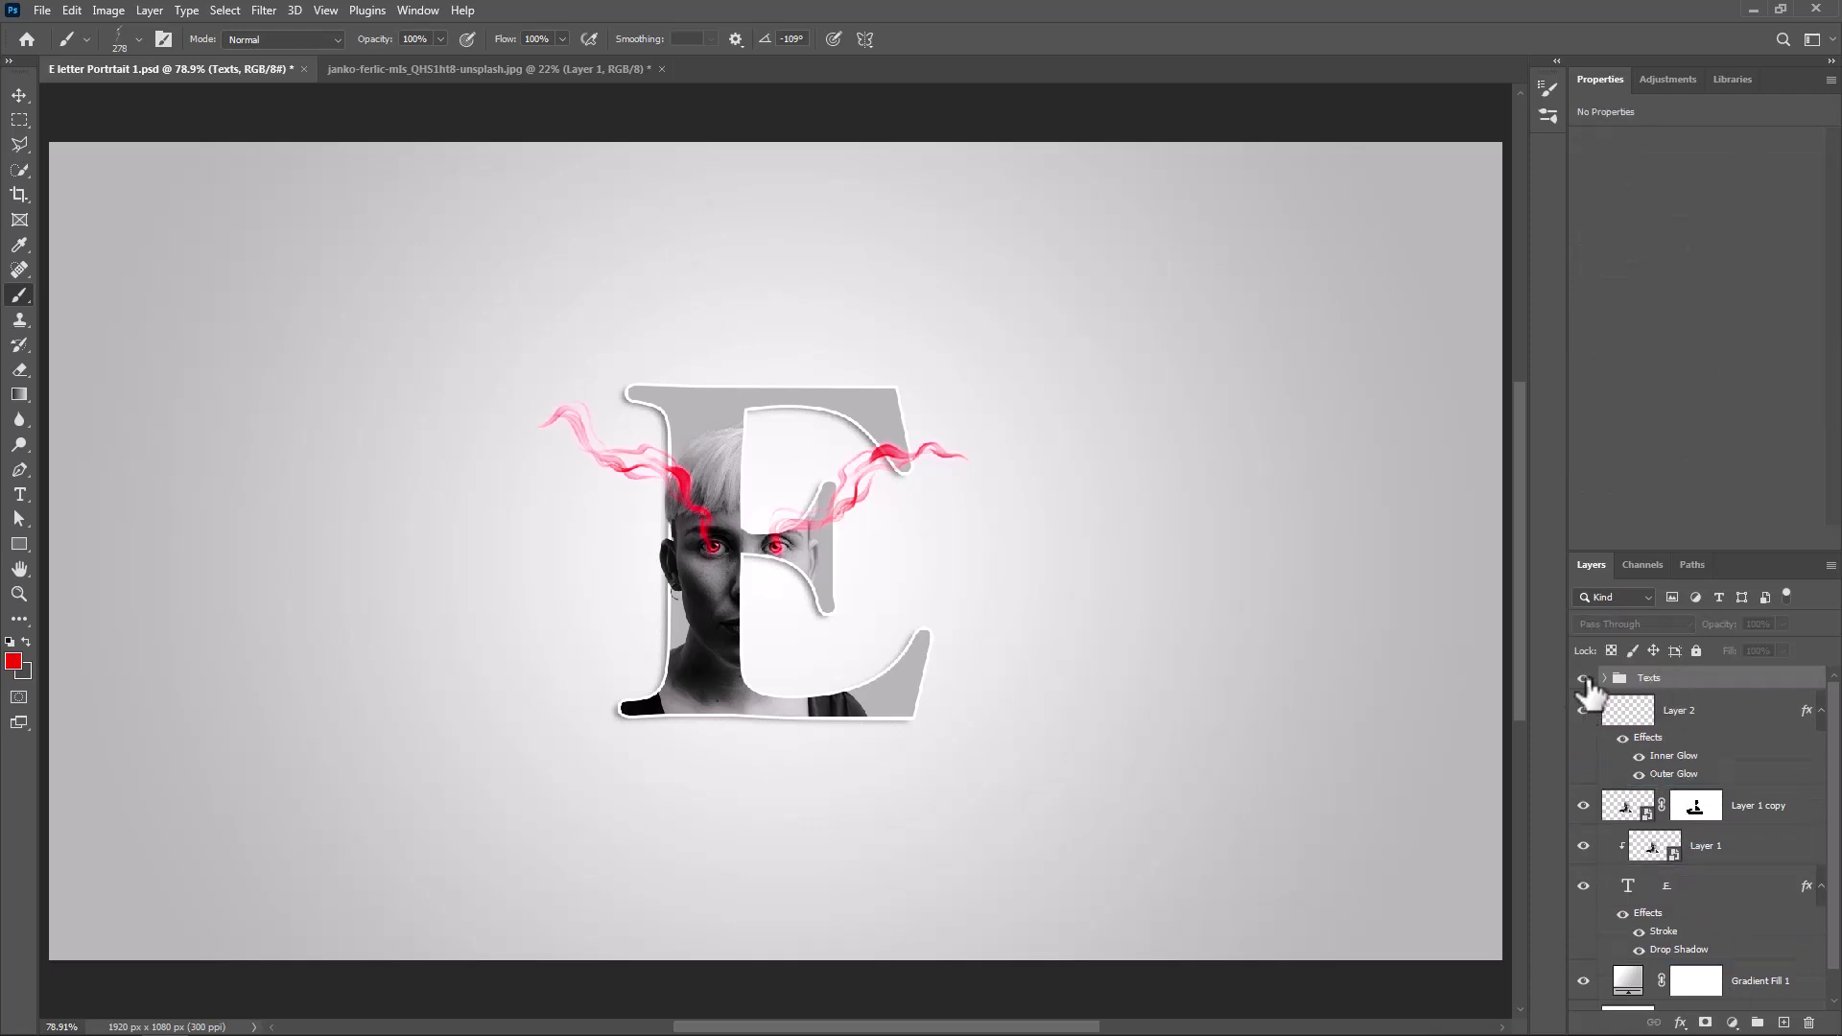